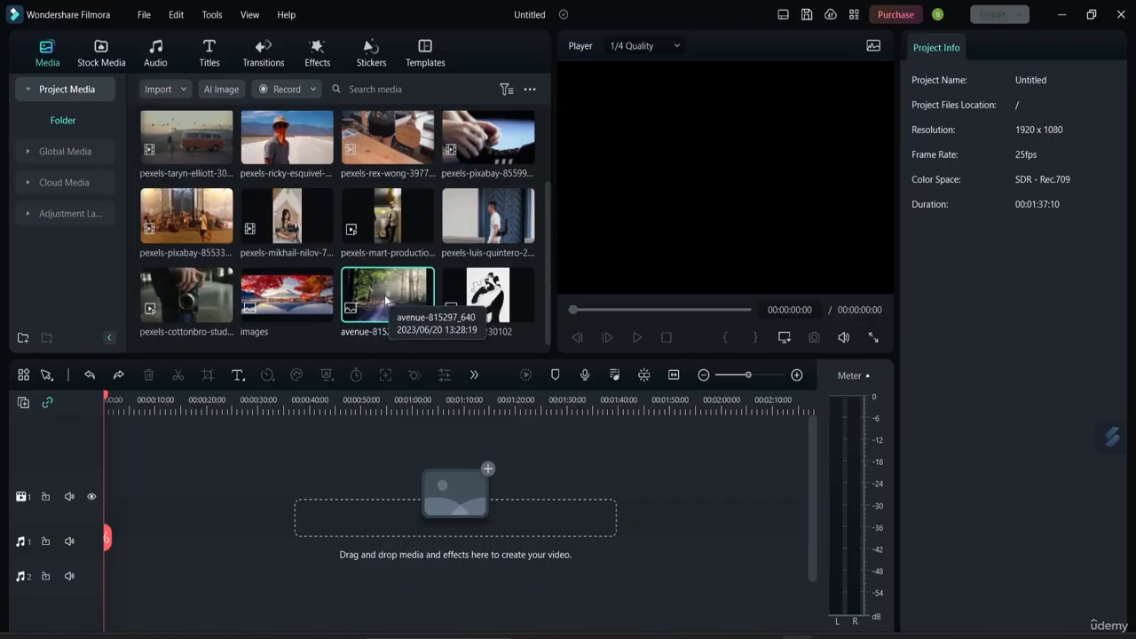
- Add the avenue-815297_640 image to the start of the video track and split it at 00:00:40:02
double_click(384, 295)
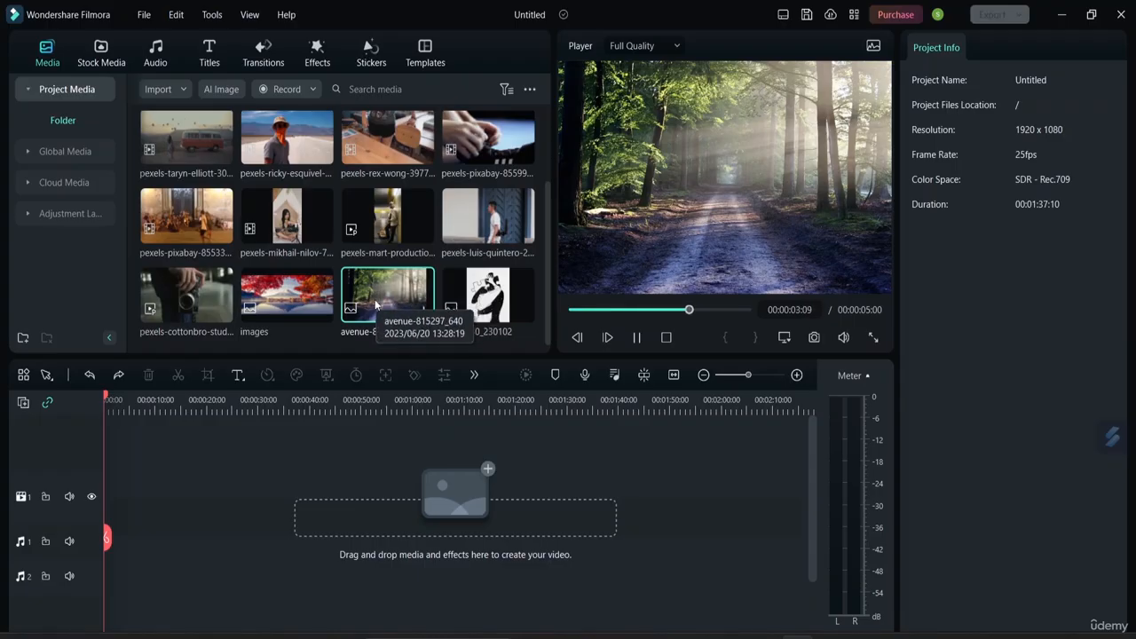
drag(374, 299, 557, 516)
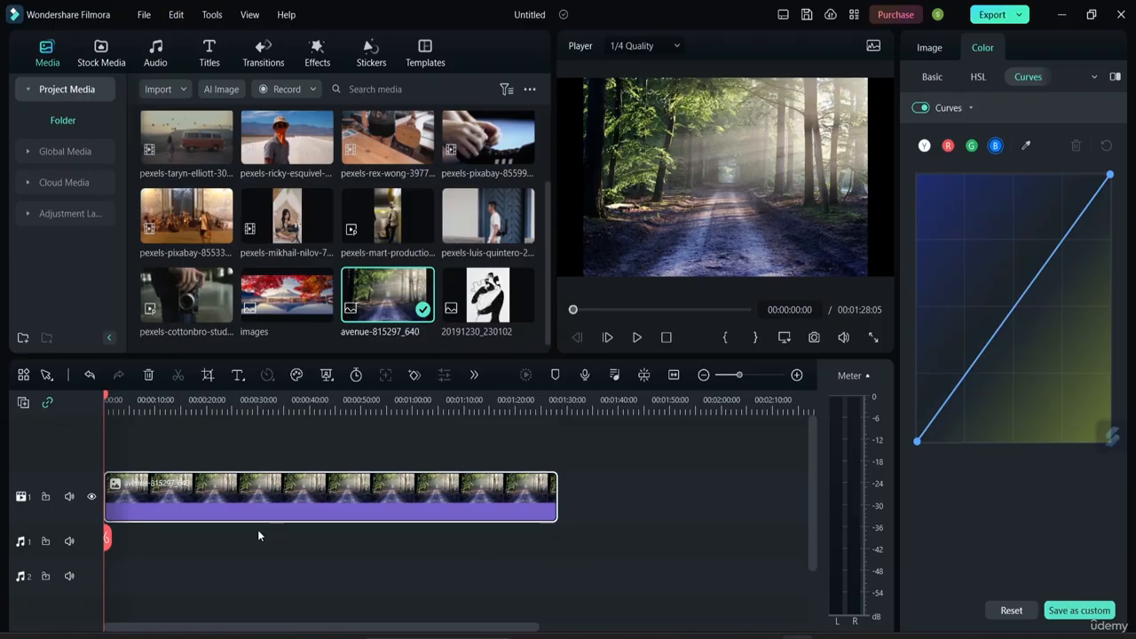
drag(107, 539, 311, 553)
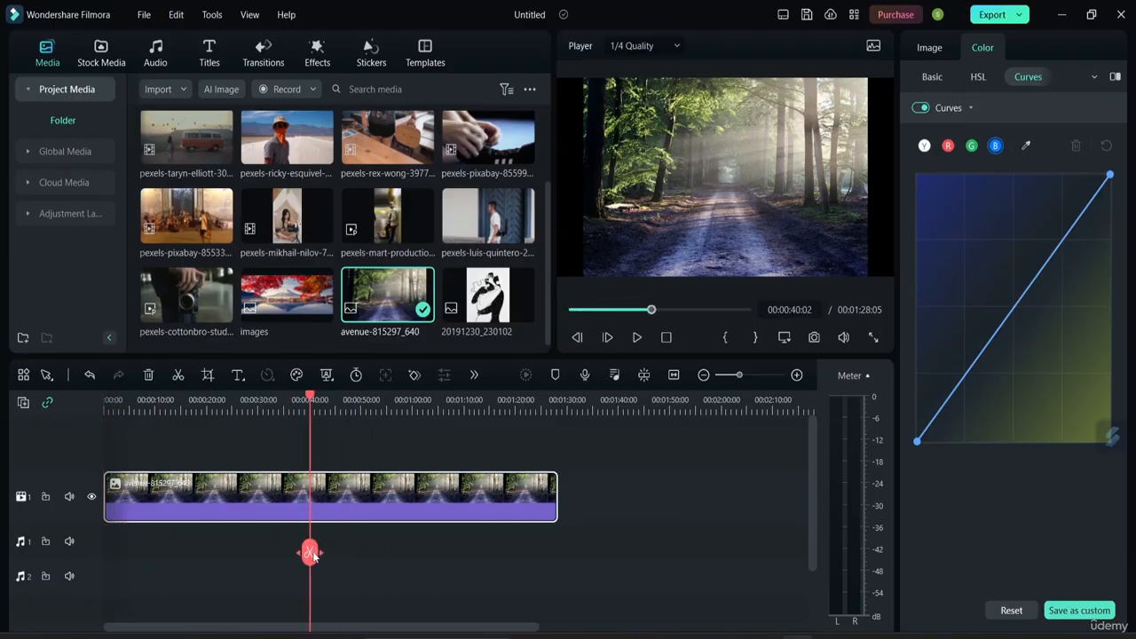
click(312, 554)
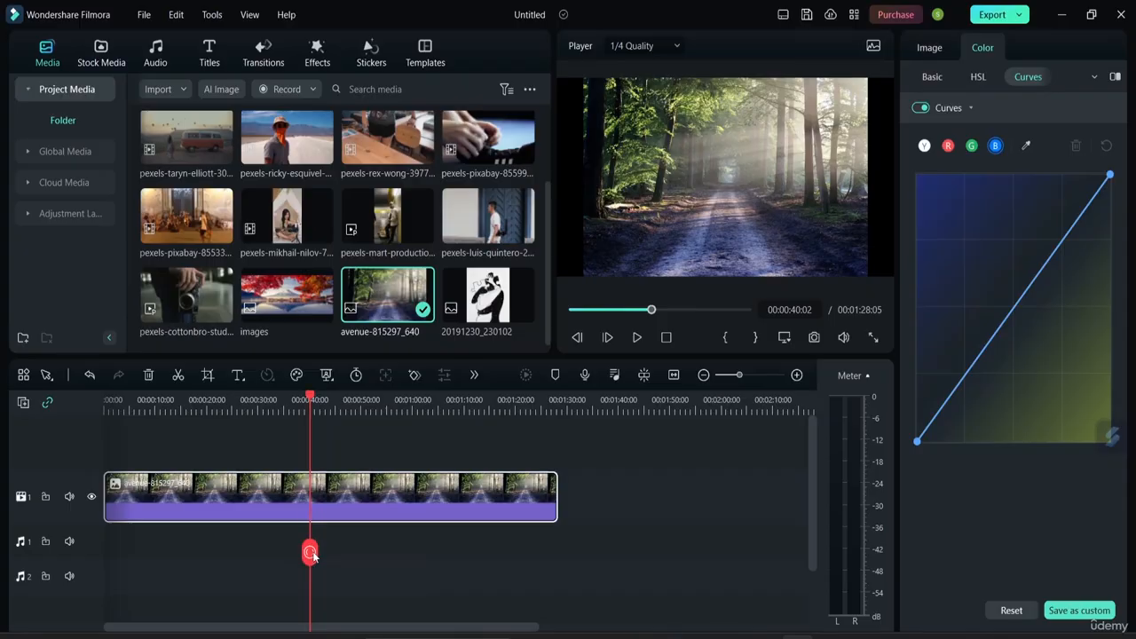
click(242, 518)
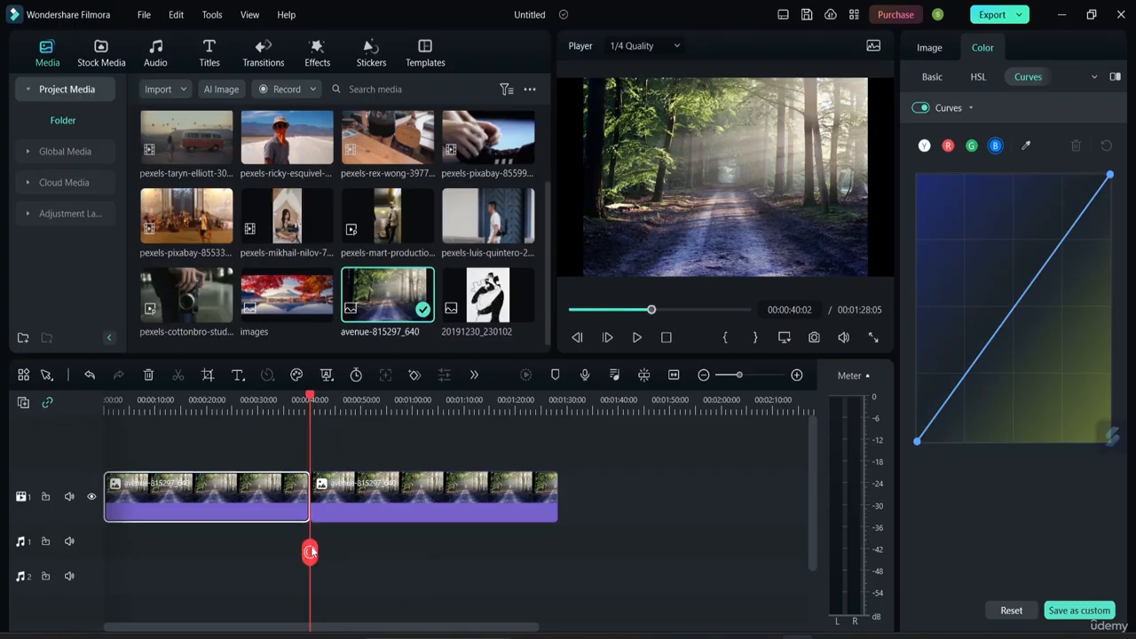
- Move the playhead to 00:00:49:00 and select the second segment of the split image clip
drag(311, 552, 356, 557)
click(383, 502)
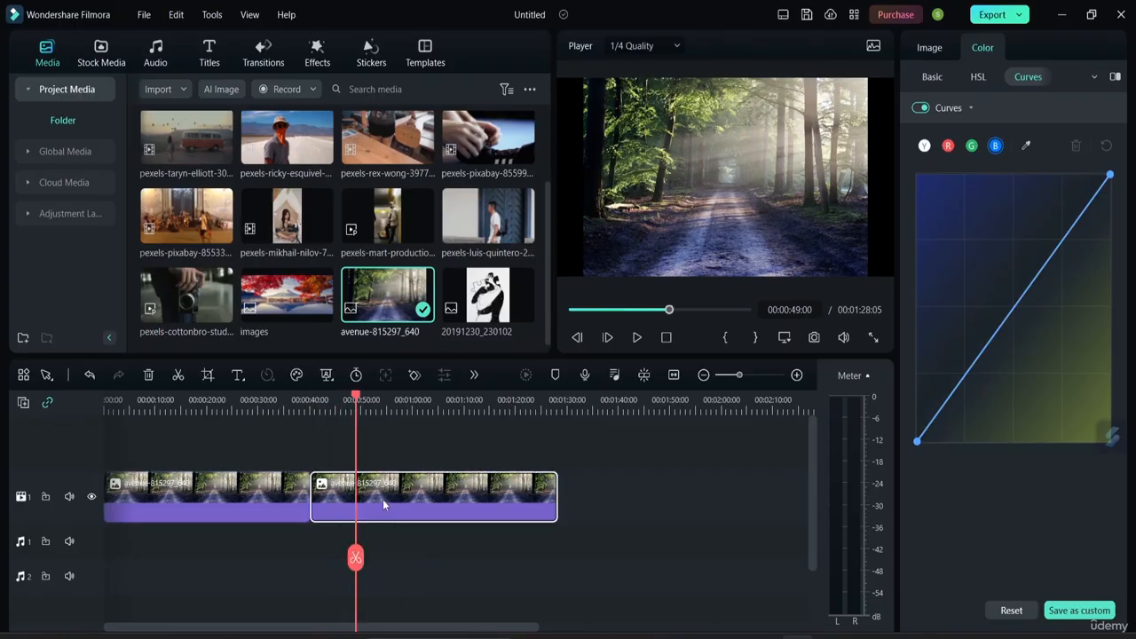
click(226, 496)
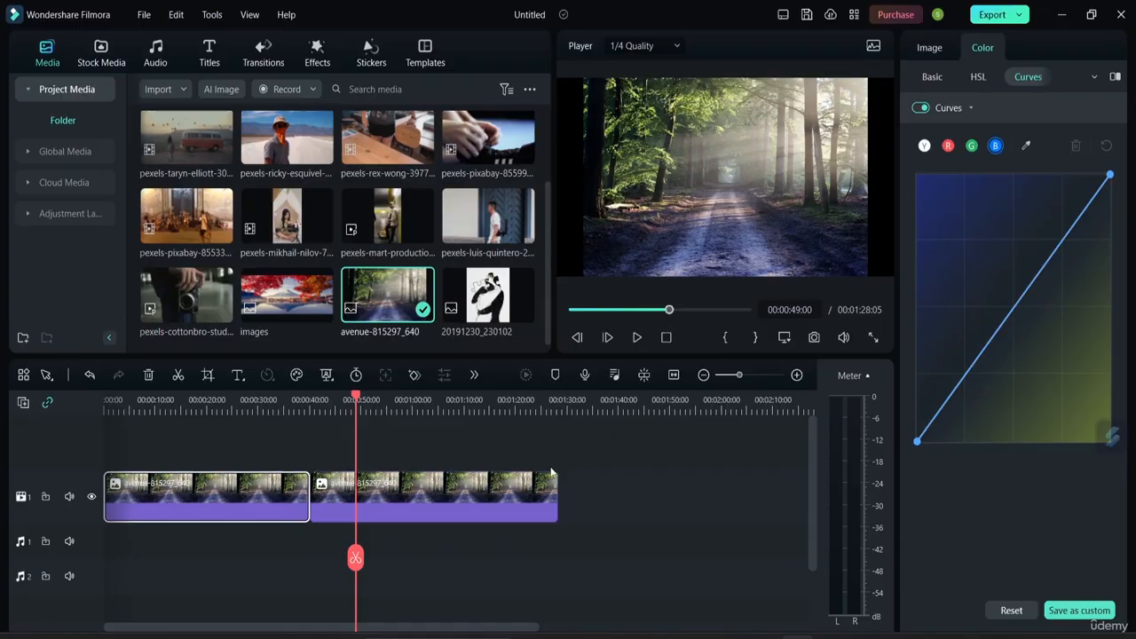
click(416, 494)
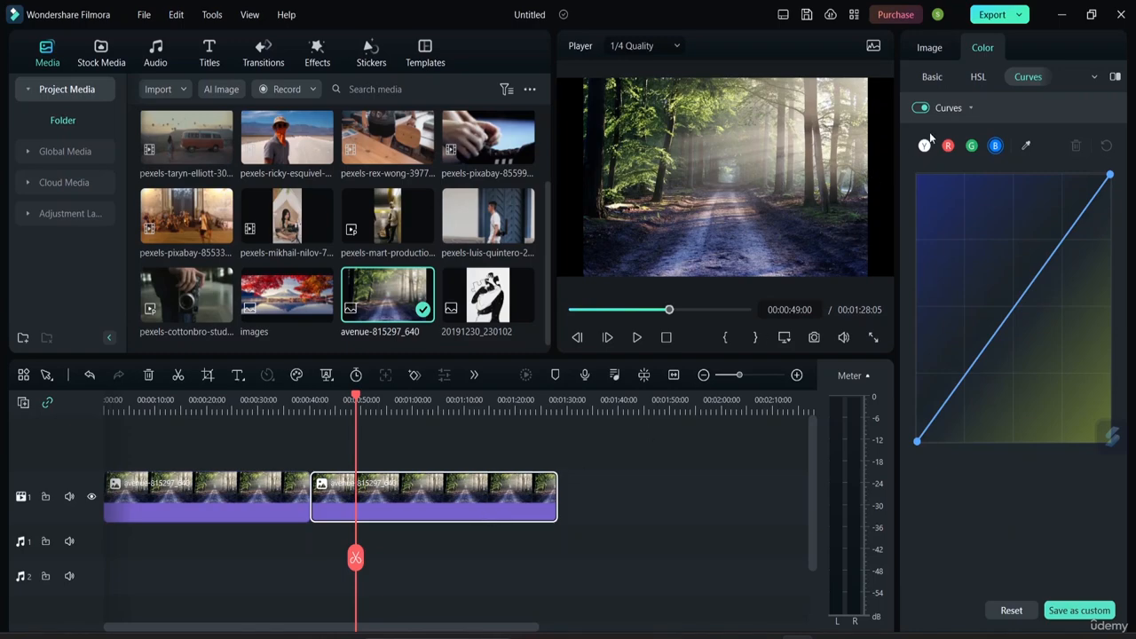
- Show the selected clip's basic color settings and collapse the Adjust, Light and Vignette sections
click(932, 78)
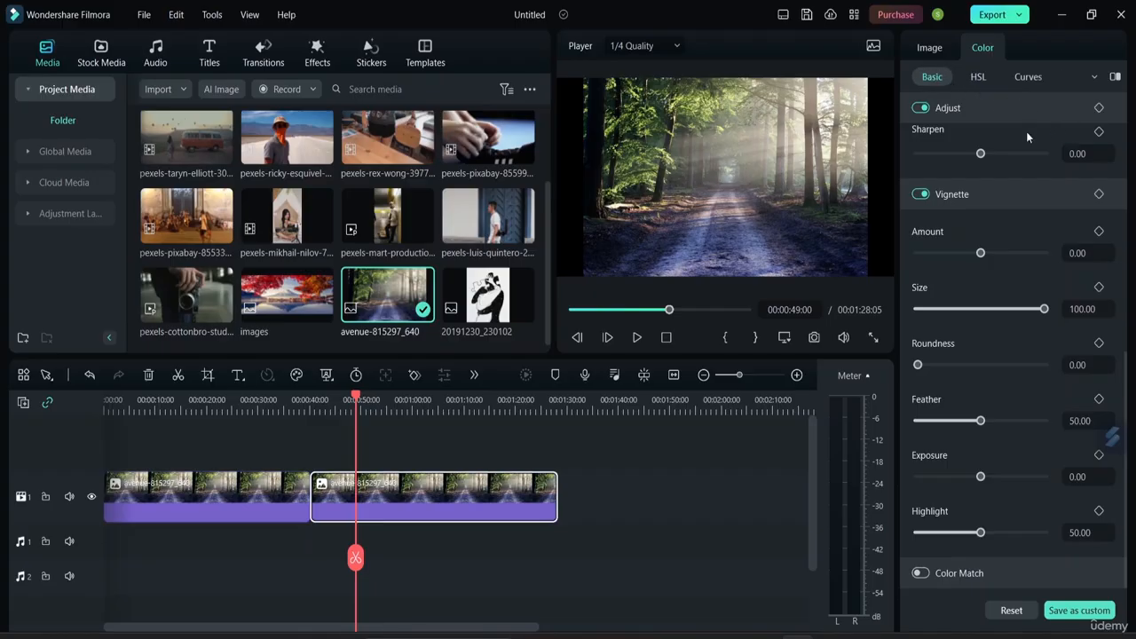
click(970, 110)
click(971, 110)
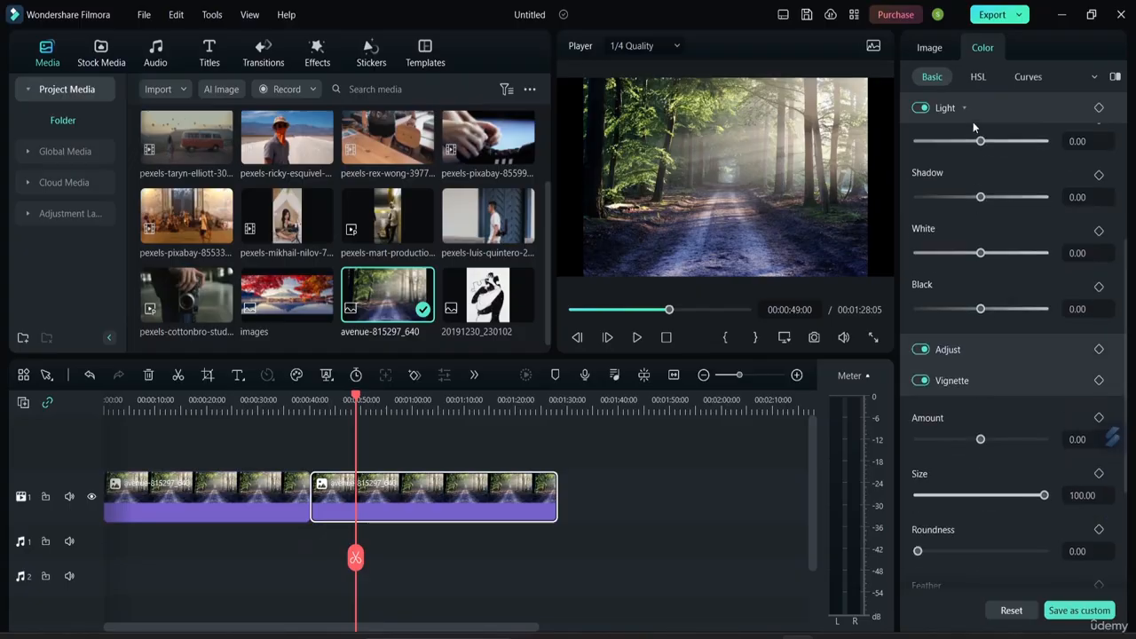
scroll(973, 144, up, 4)
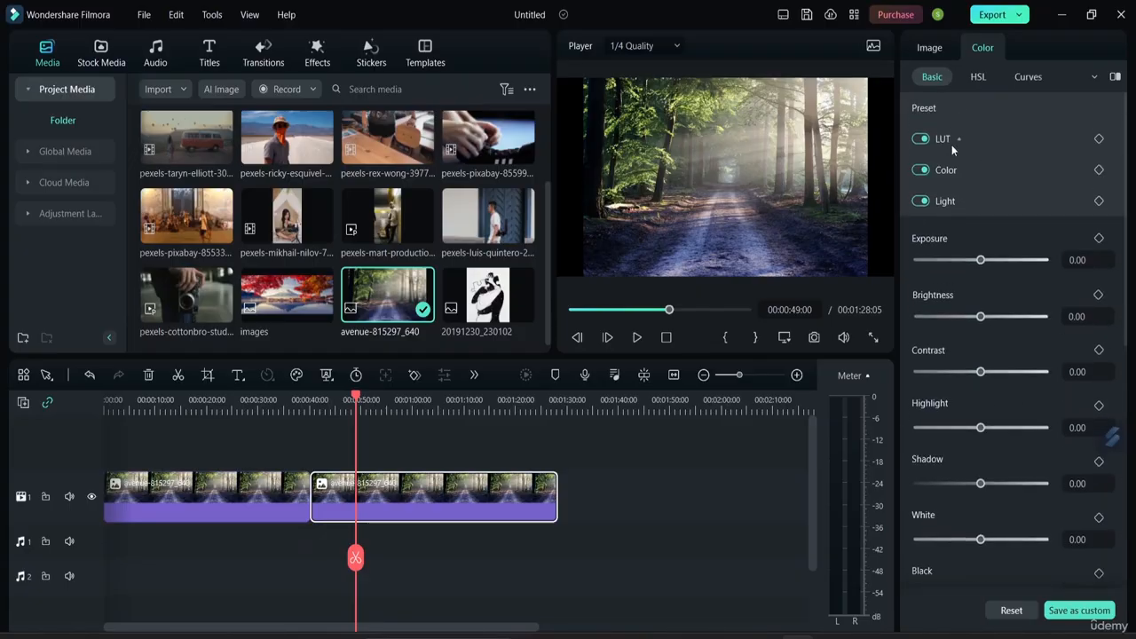
click(961, 200)
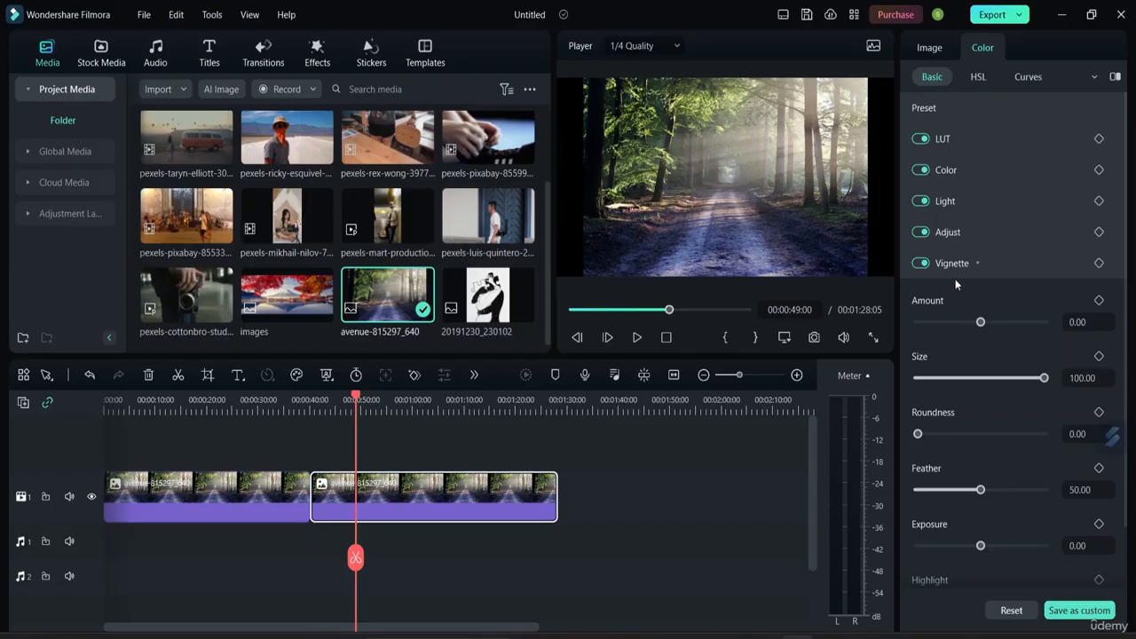
click(982, 263)
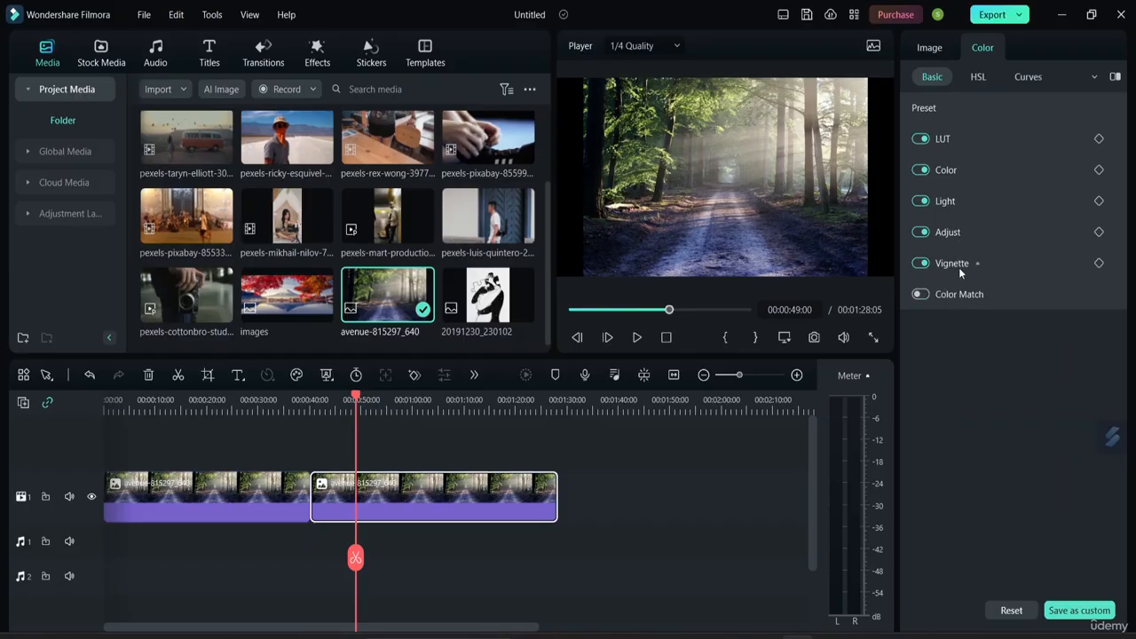
- Try the Vignette 10, Vignette 9, Vignette 7, Vignette 3 and Vignette 5 color presets on the second segment
click(942, 107)
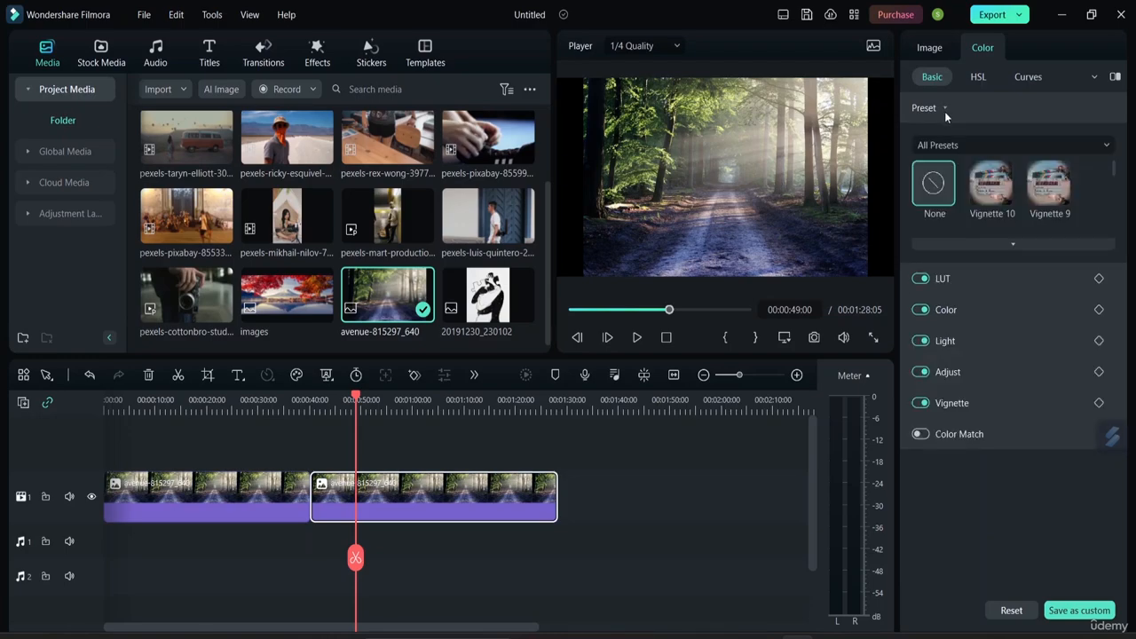
click(996, 193)
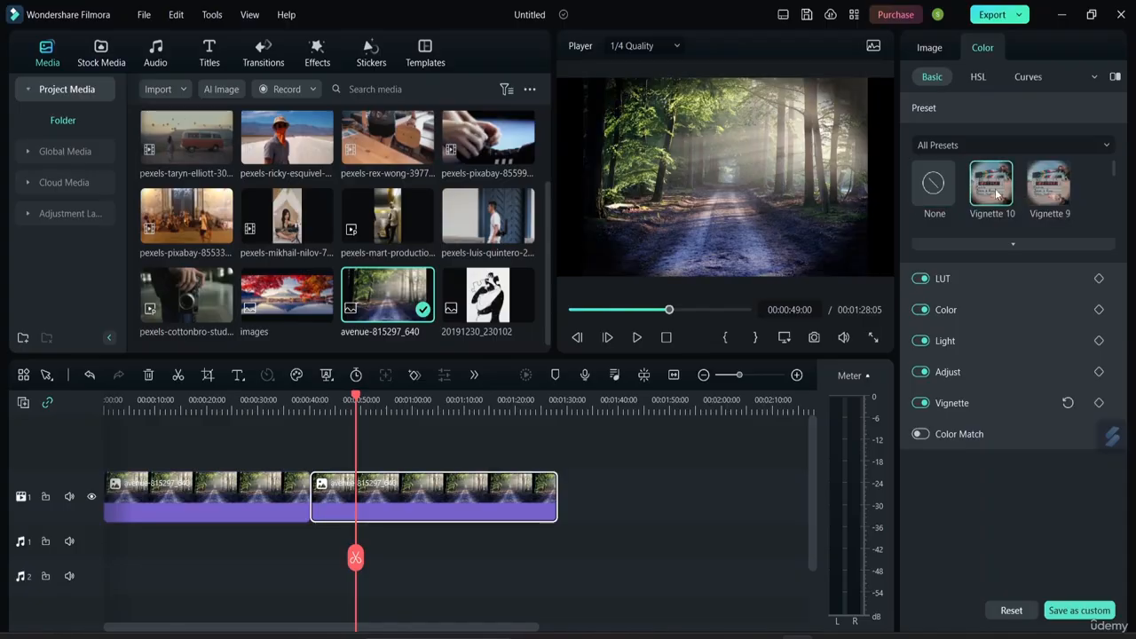
click(1062, 191)
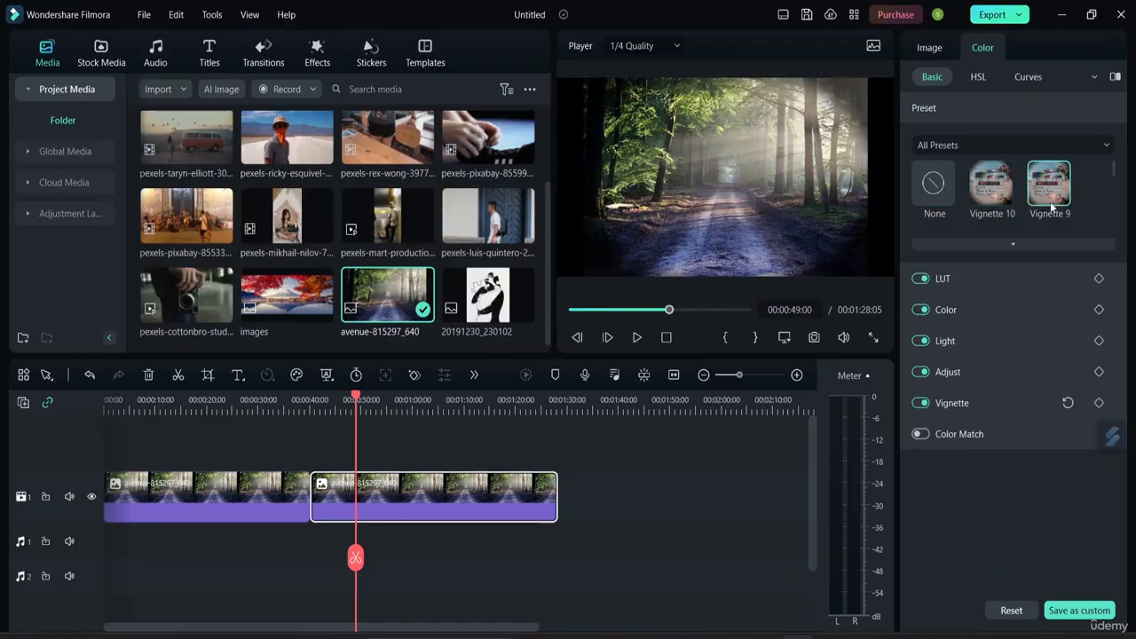
click(1012, 244)
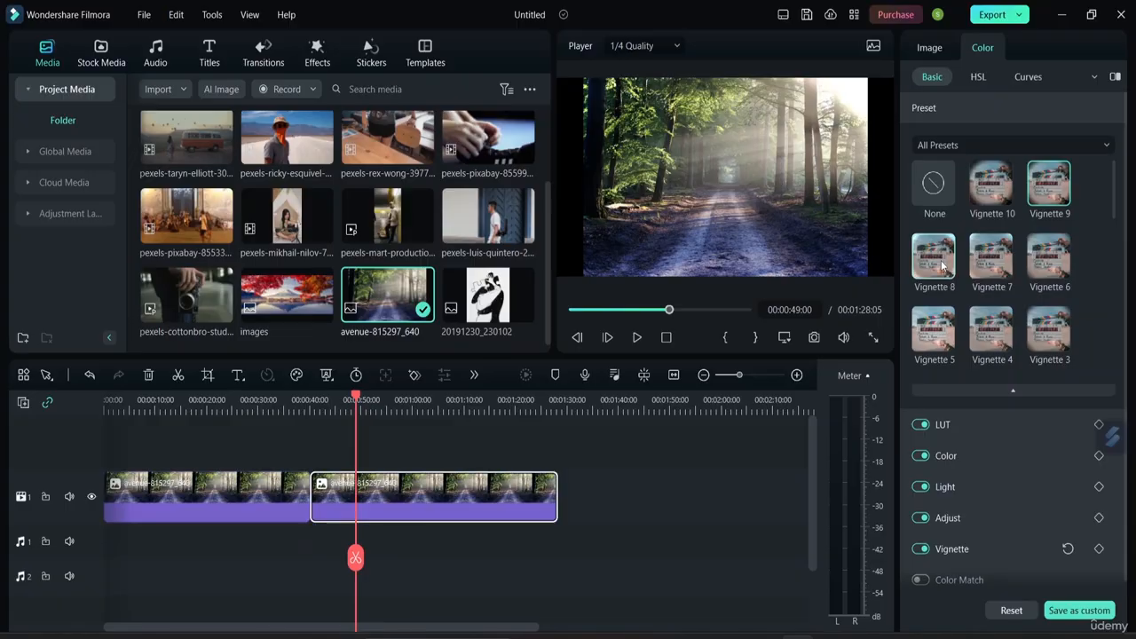
click(980, 262)
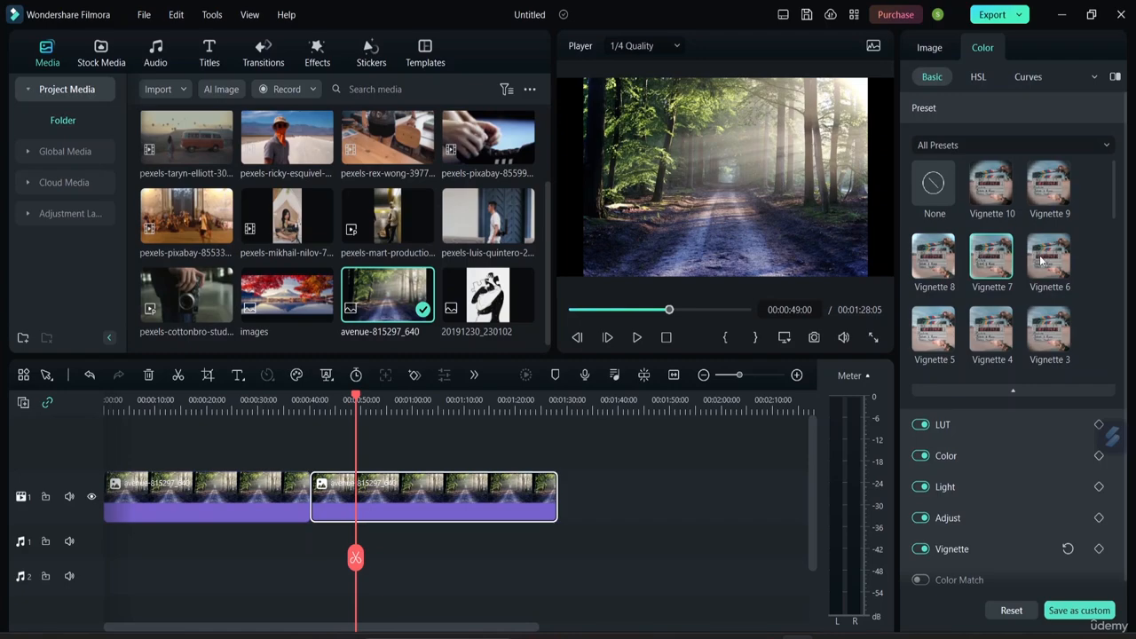
click(1047, 327)
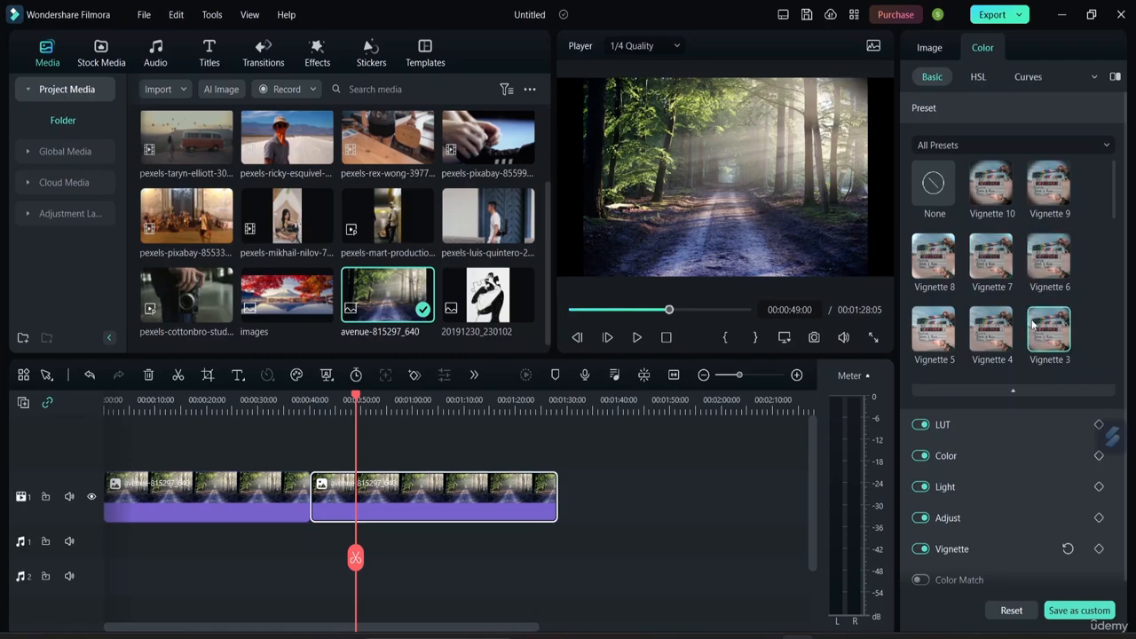
click(943, 335)
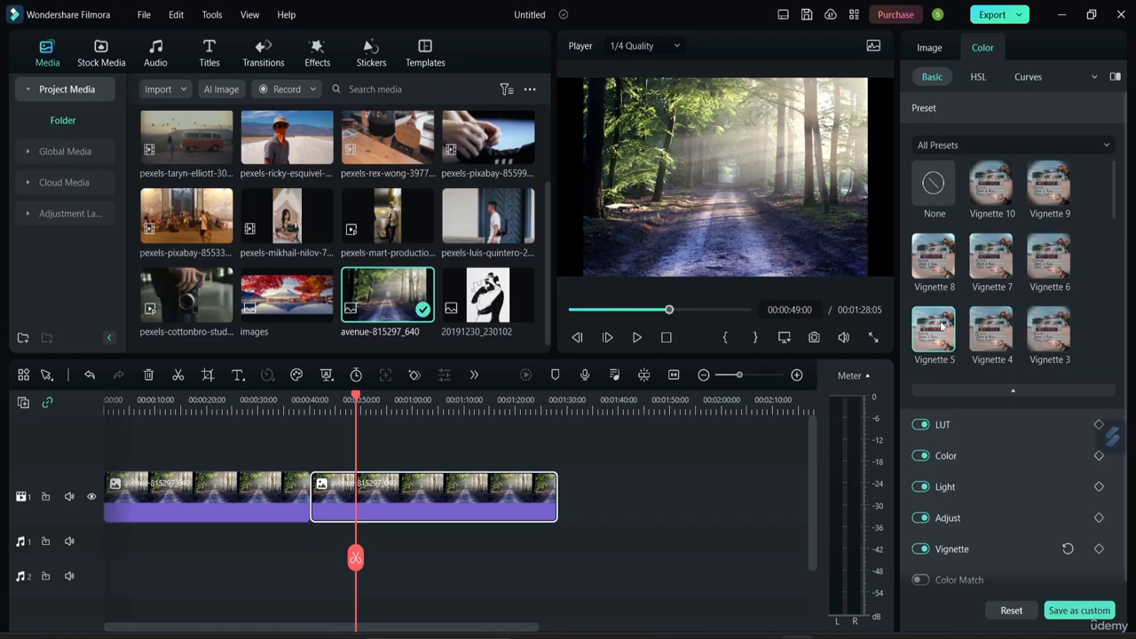
- Apply the Cool Max color preset to the second segment after comparing it with Warm Max
click(1100, 149)
click(1069, 164)
scroll(1074, 204, down, 6)
click(998, 266)
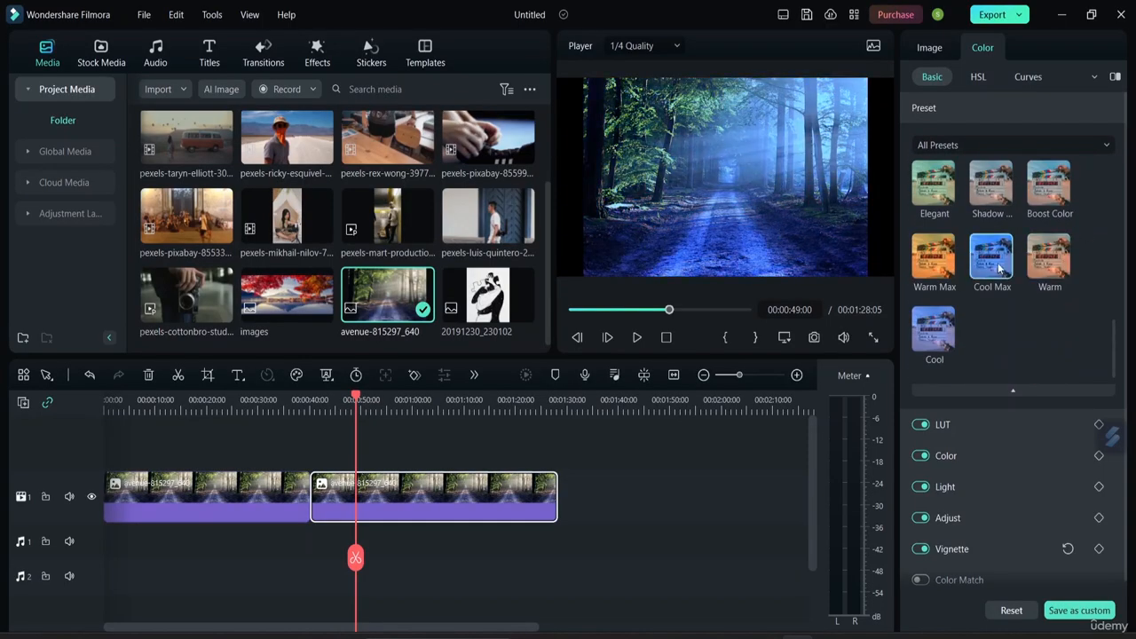
click(939, 264)
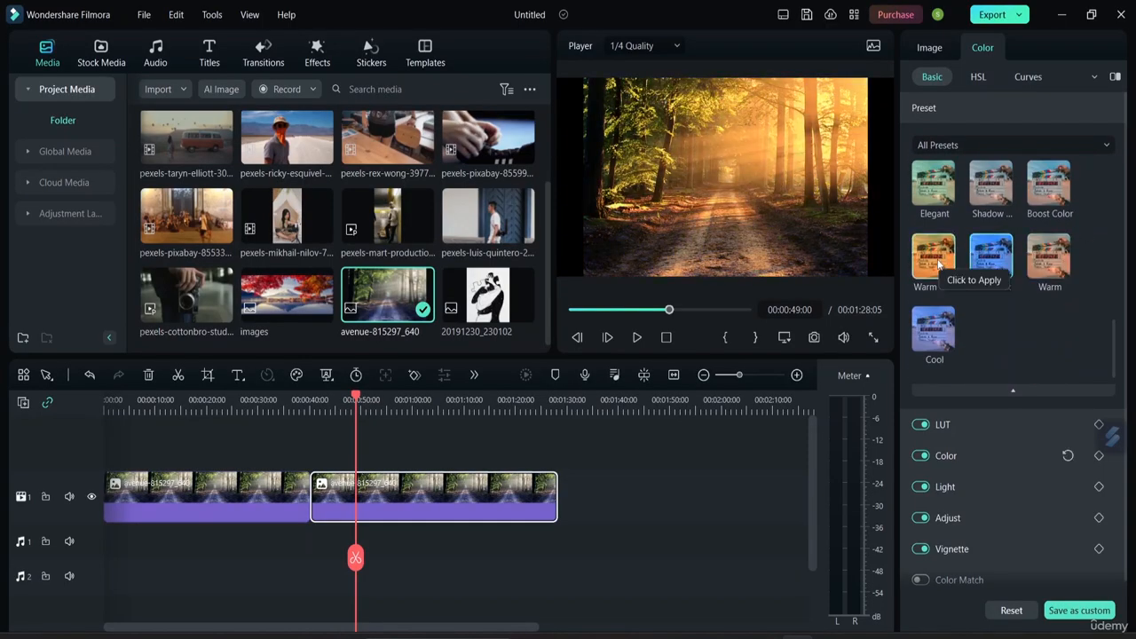
click(991, 264)
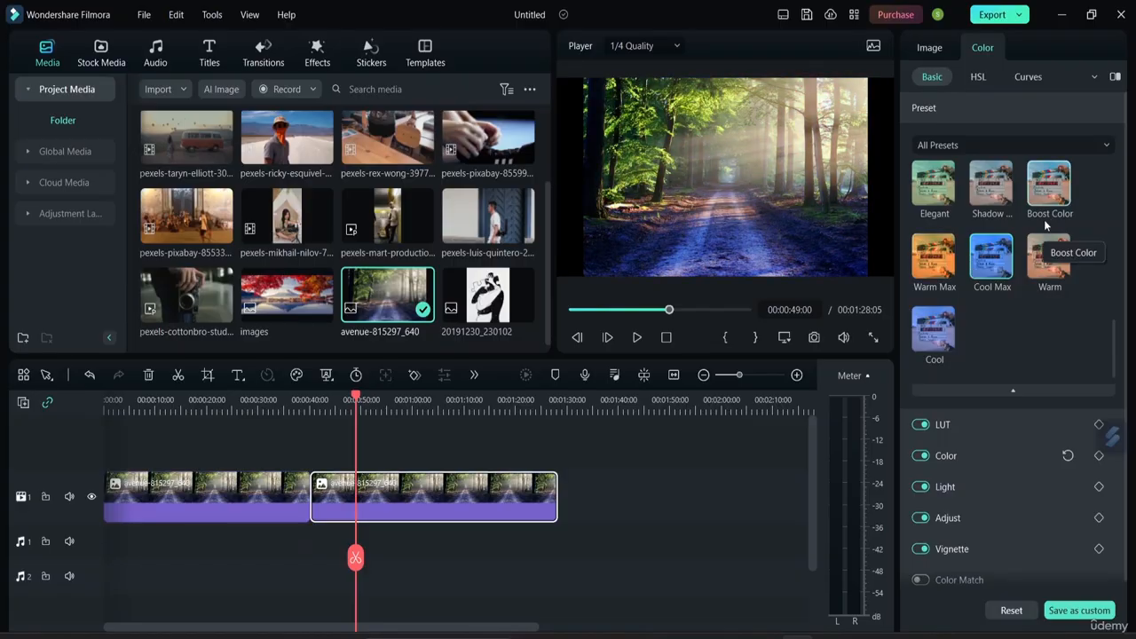
- Look at the Custom category of color presets and return to the list of all presets
scroll(951, 238, up, 4)
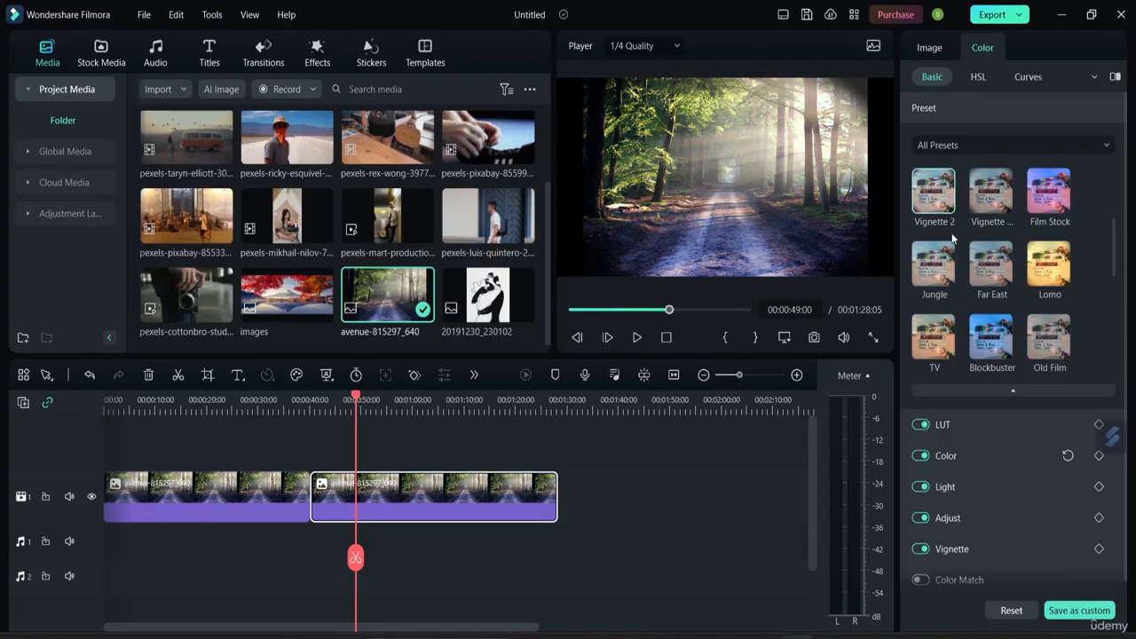
click(1048, 142)
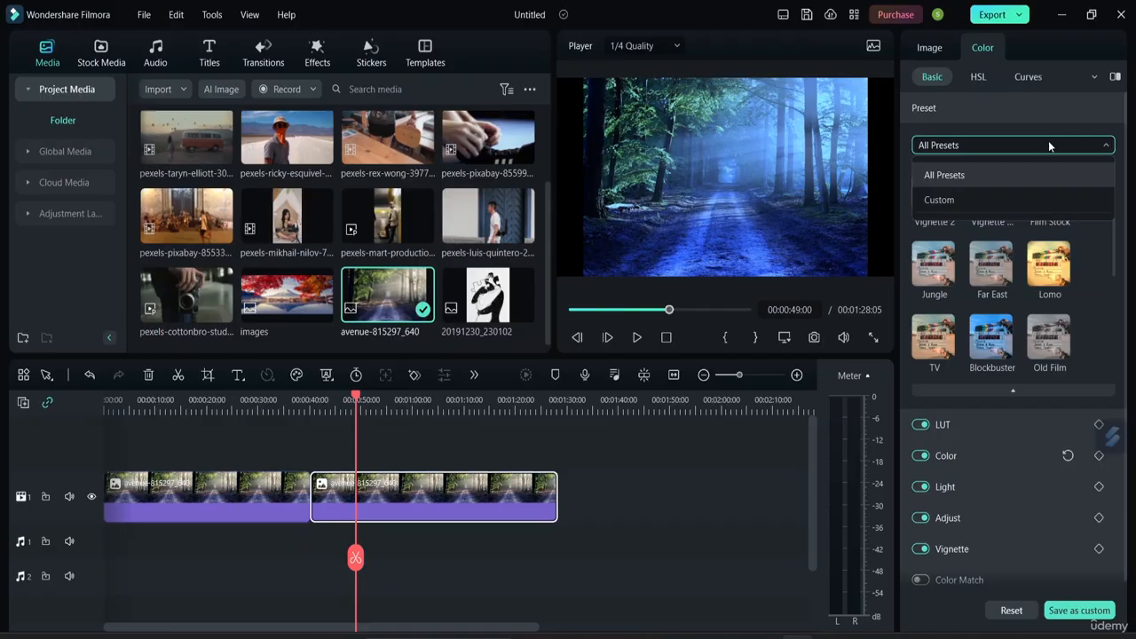
click(1010, 207)
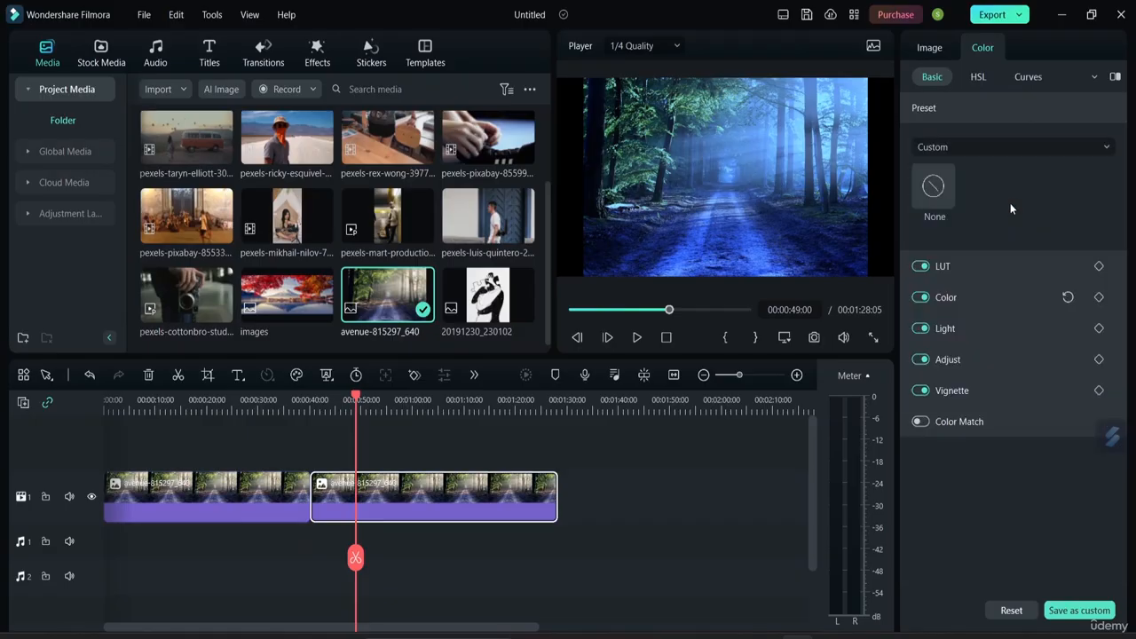
click(1086, 144)
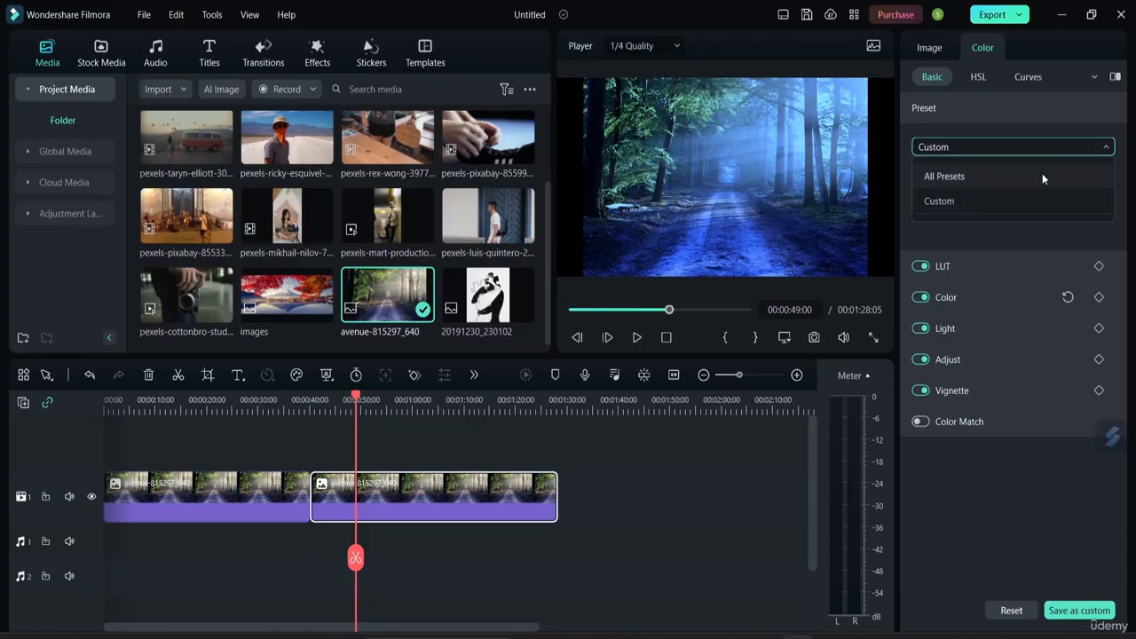
click(1041, 175)
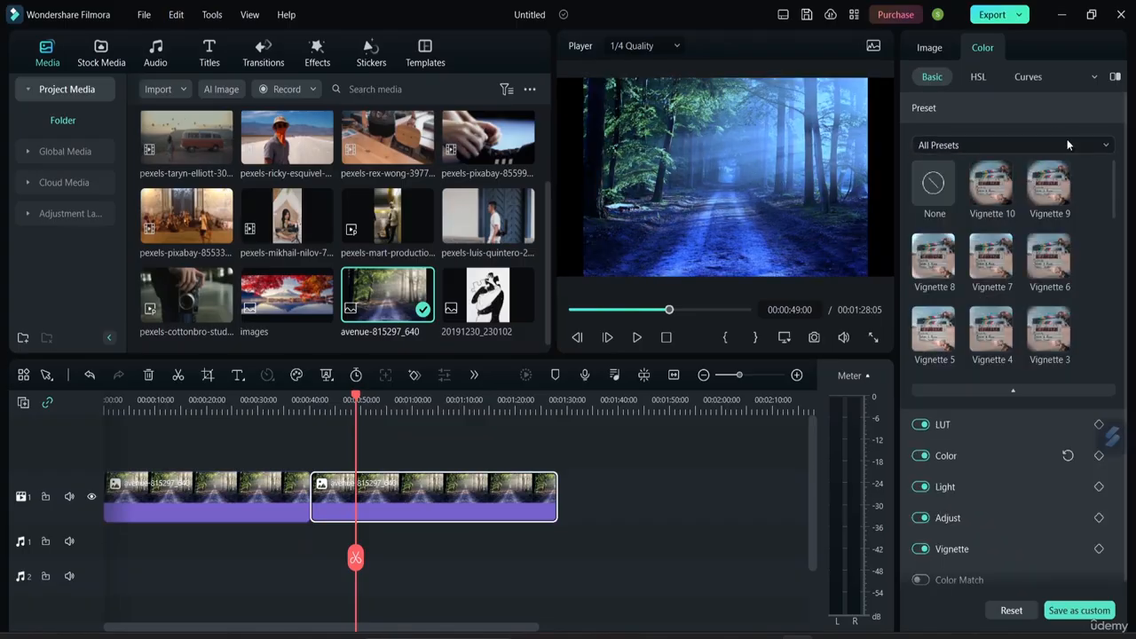
- Collapse the presets, try the Cyberpunk 2 LUT on the second segment and replace it with Cyberpunk 1
click(956, 103)
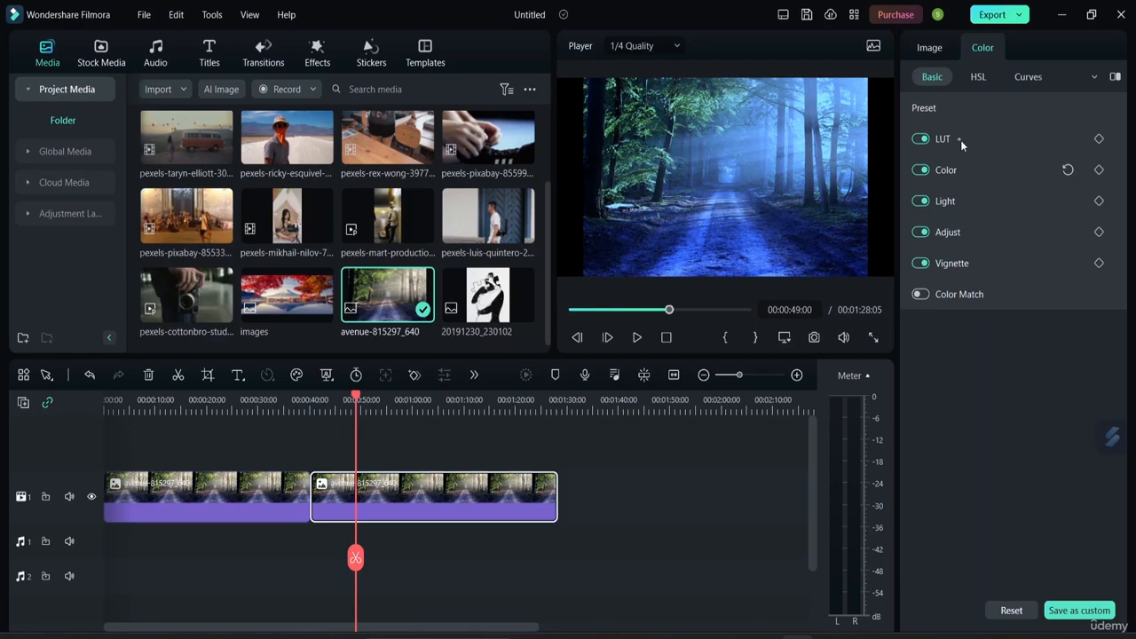
click(960, 140)
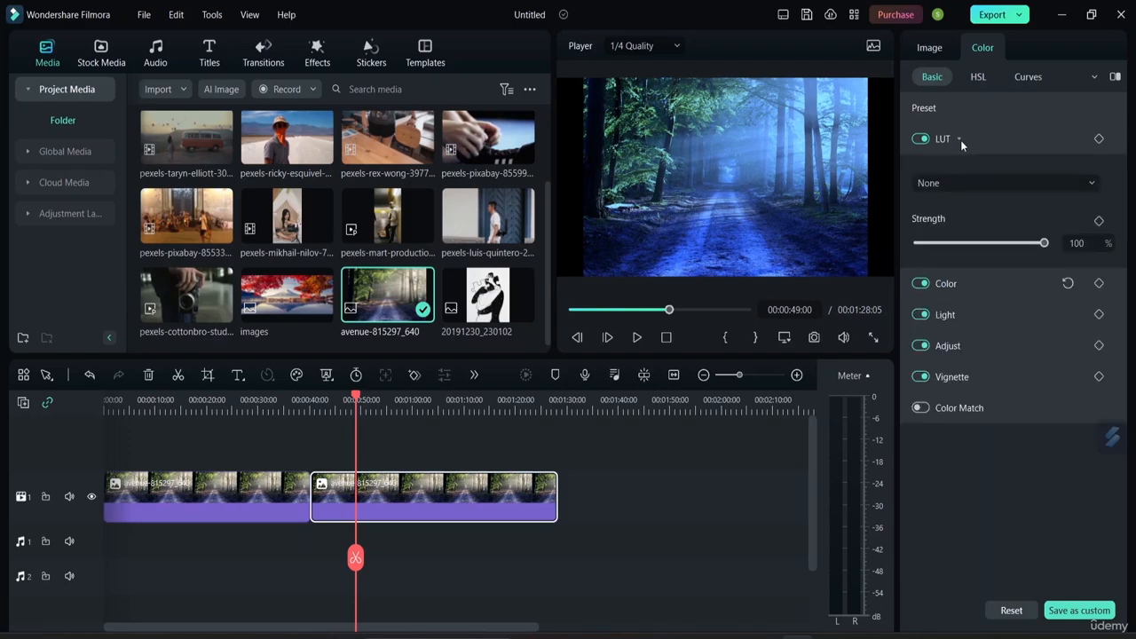
click(999, 183)
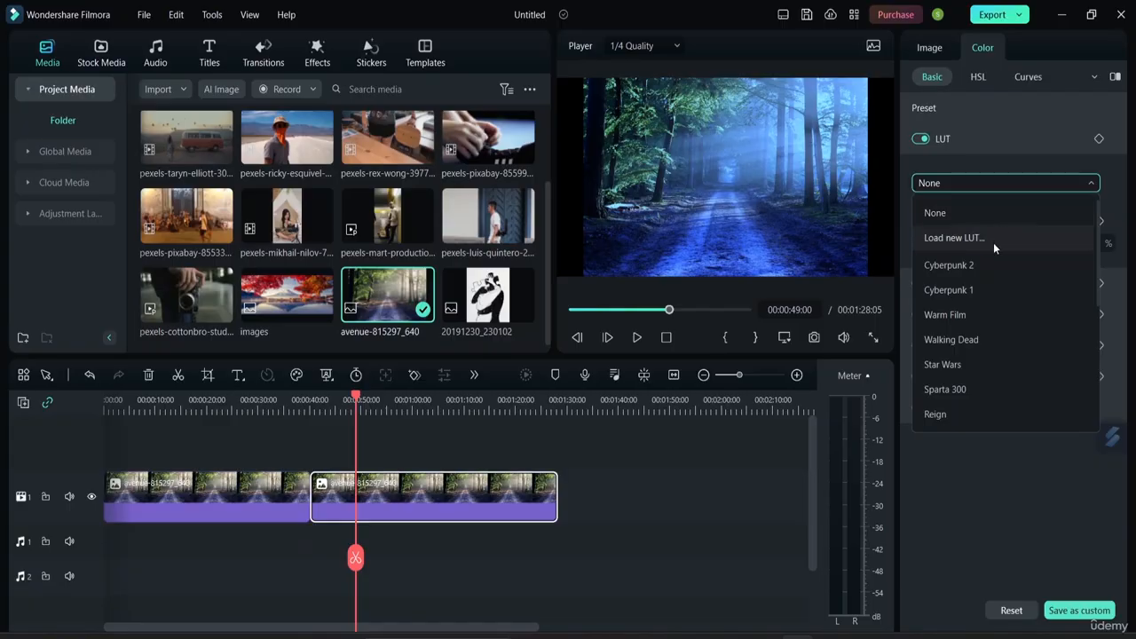
click(1078, 181)
click(1077, 184)
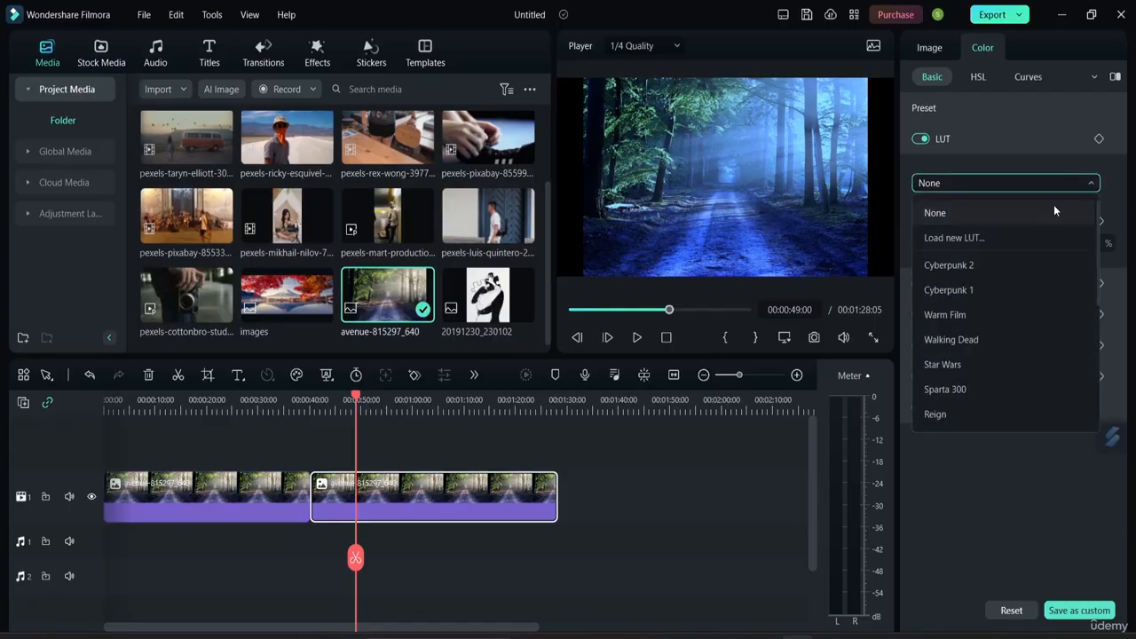
click(963, 265)
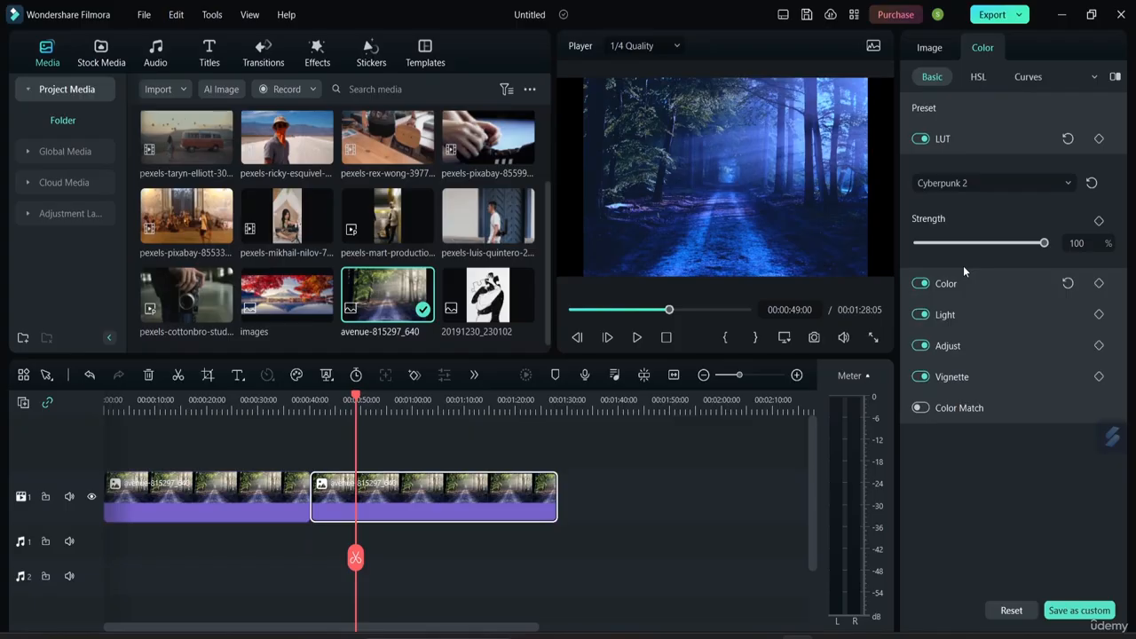
click(1006, 182)
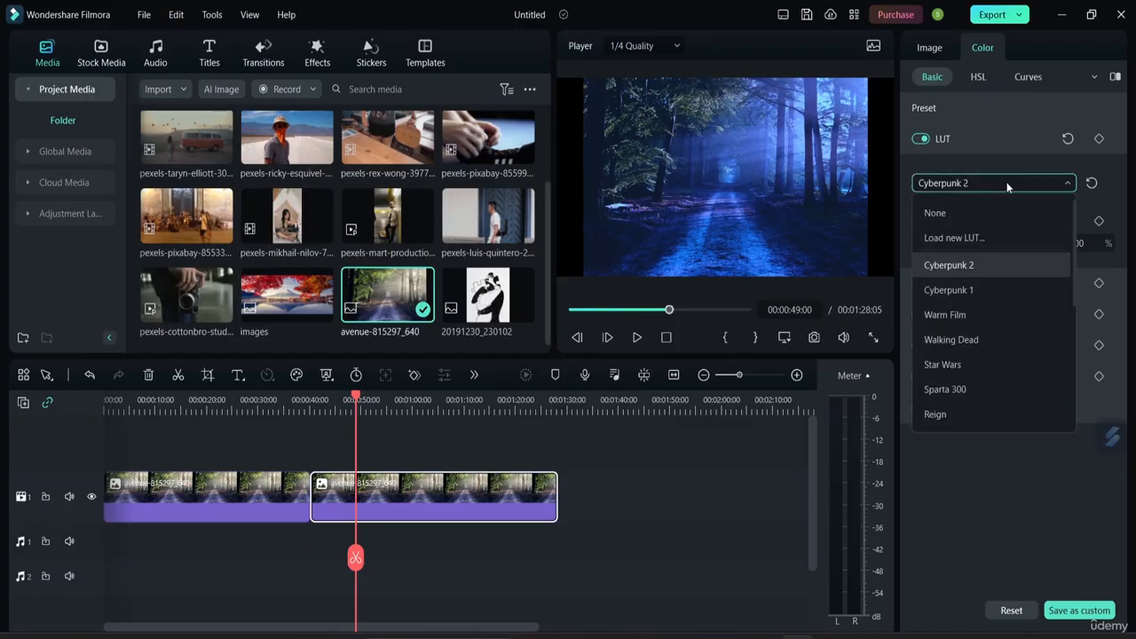
click(986, 285)
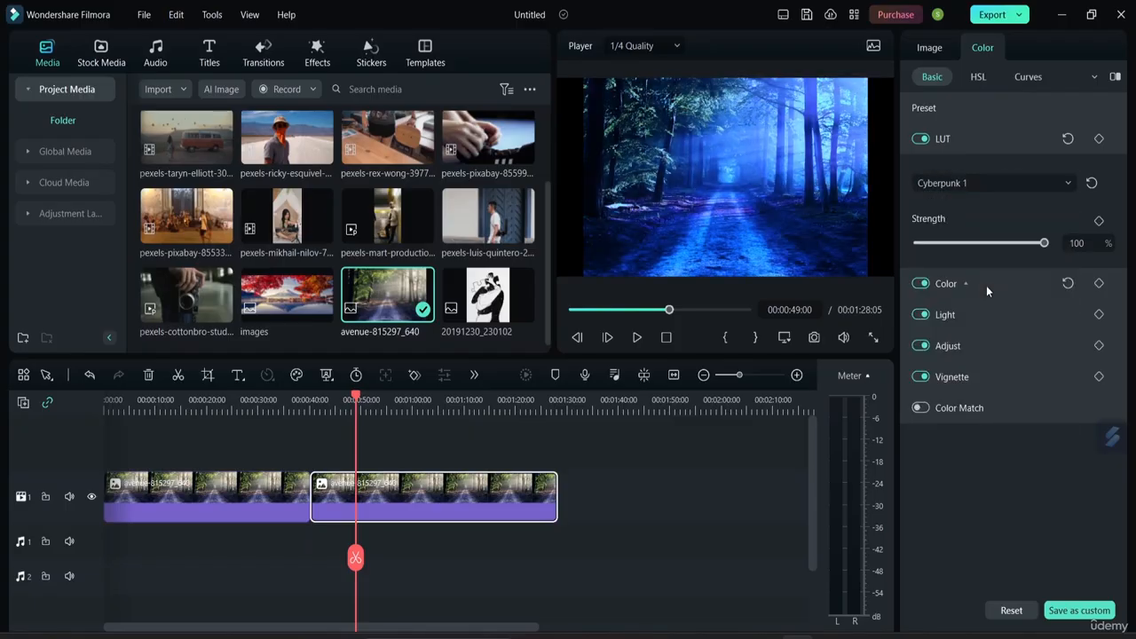
- Try the B&W Film LUT on the second segment and replace it with Cyberpunk 2
click(1058, 186)
scroll(967, 271, down, 5)
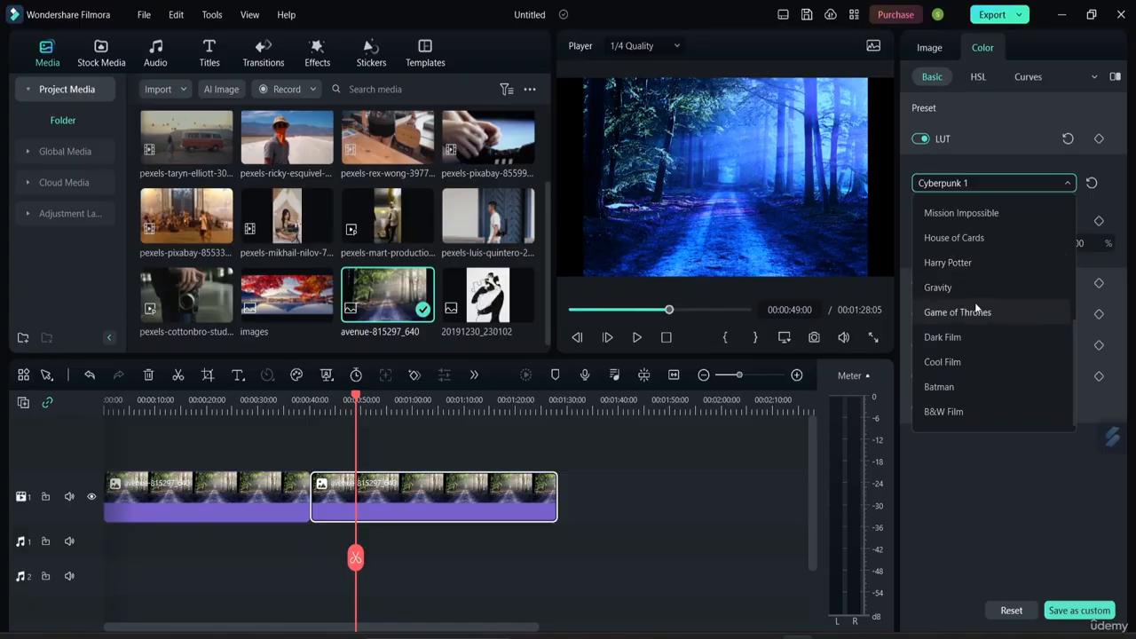
click(953, 411)
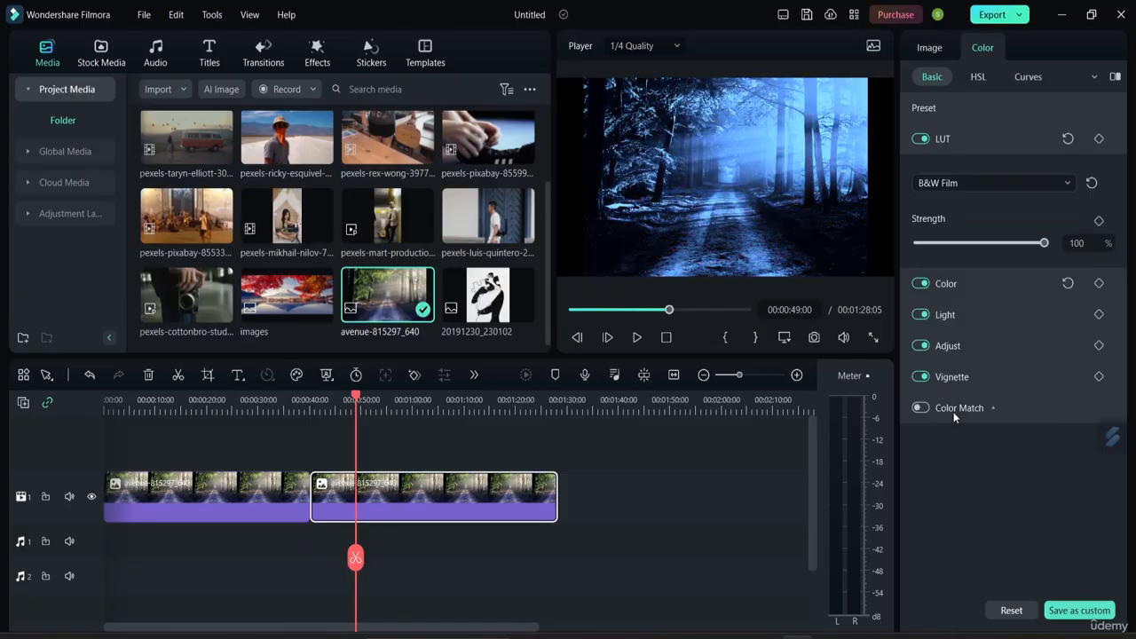
click(1015, 181)
scroll(965, 262, up, 5)
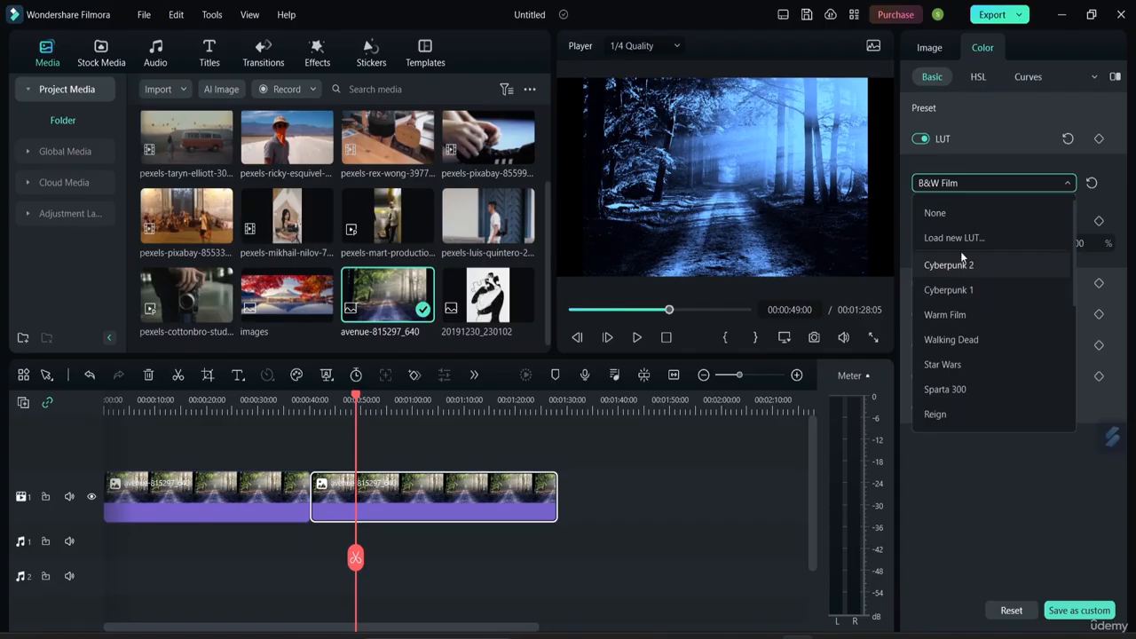
click(974, 265)
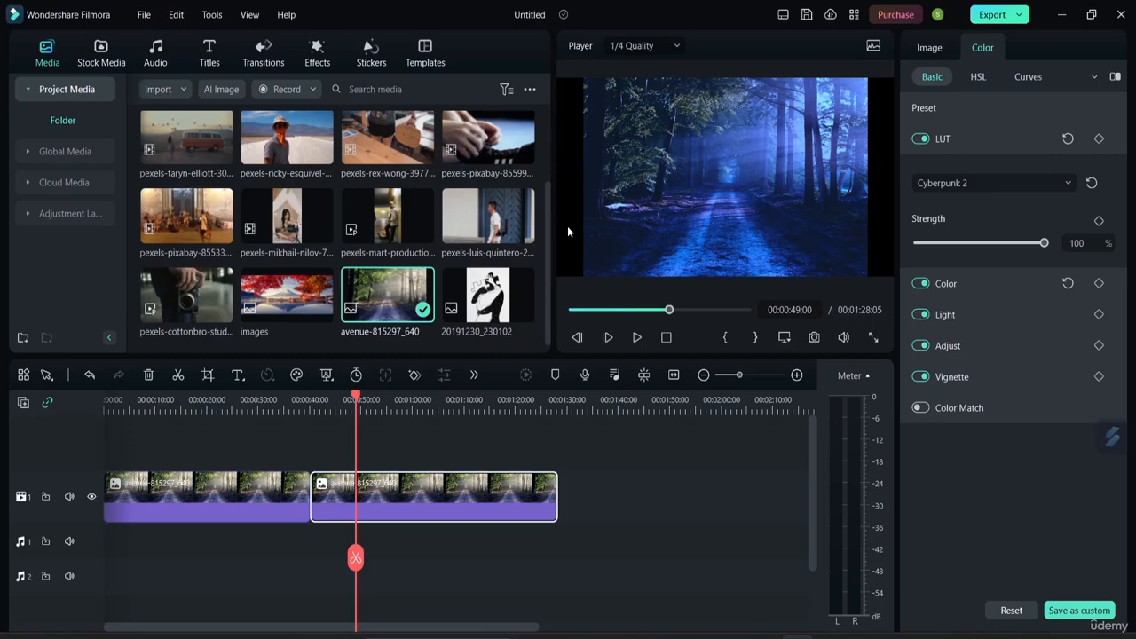
- Apply the Walking Dead LUT to the second segment at 100% strength and collapse the LUT settings
click(1033, 182)
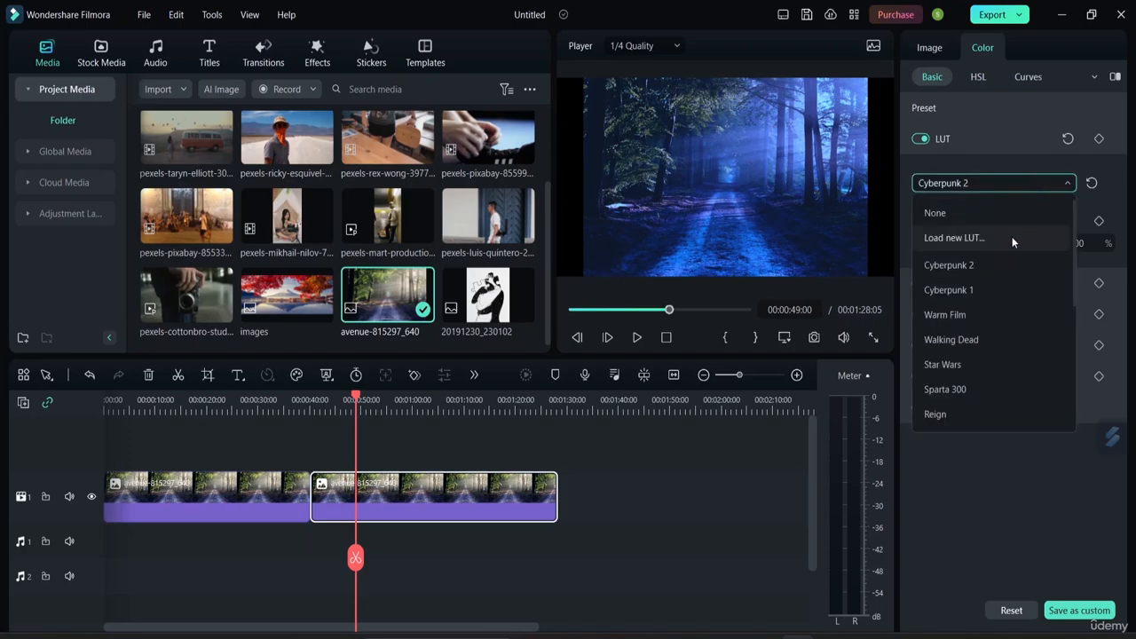
click(966, 341)
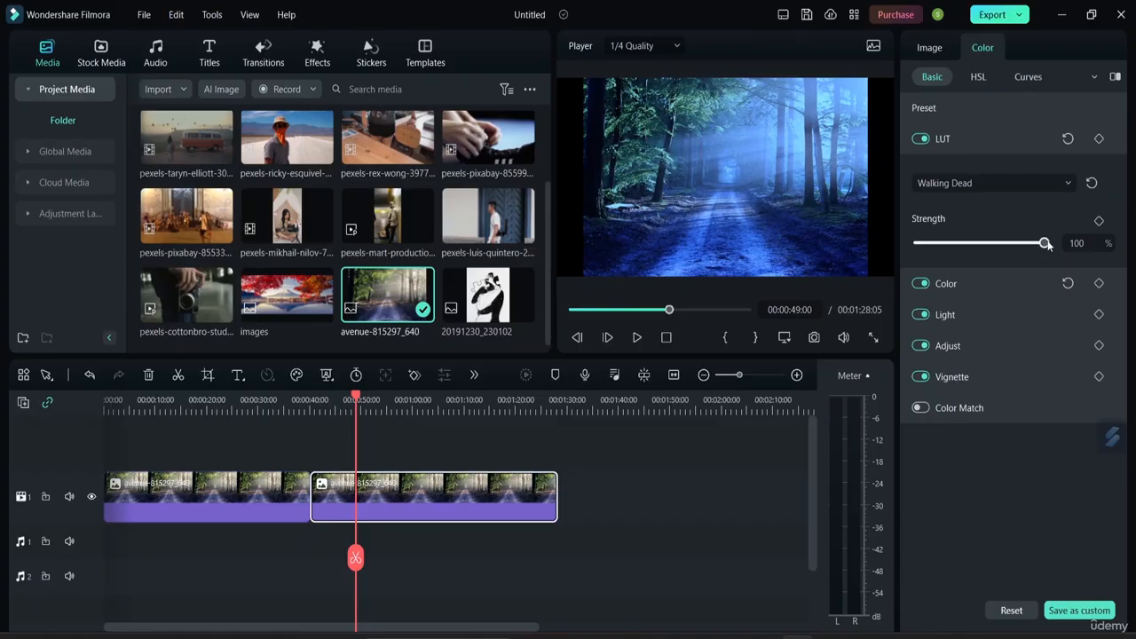
mouse_move(1048, 245)
mouse_down()
mouse_move(948, 246)
mouse_move(1054, 242)
mouse_up()
click(957, 139)
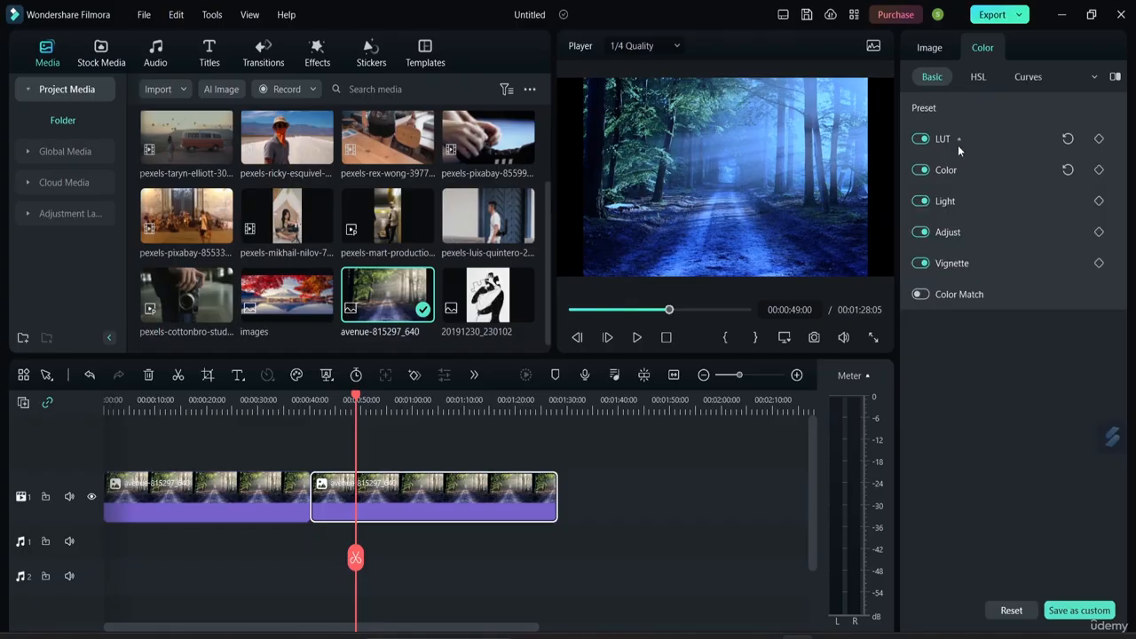
- Set the second segment's color temperature to -46.20 and tint to -8.77
click(965, 171)
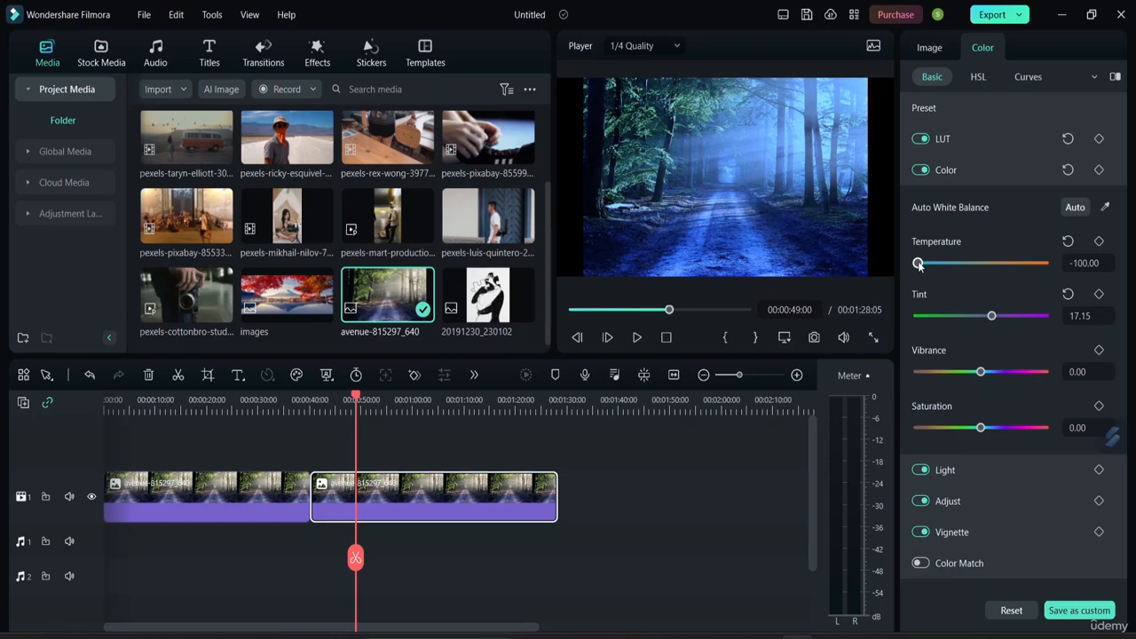
drag(919, 265, 953, 271)
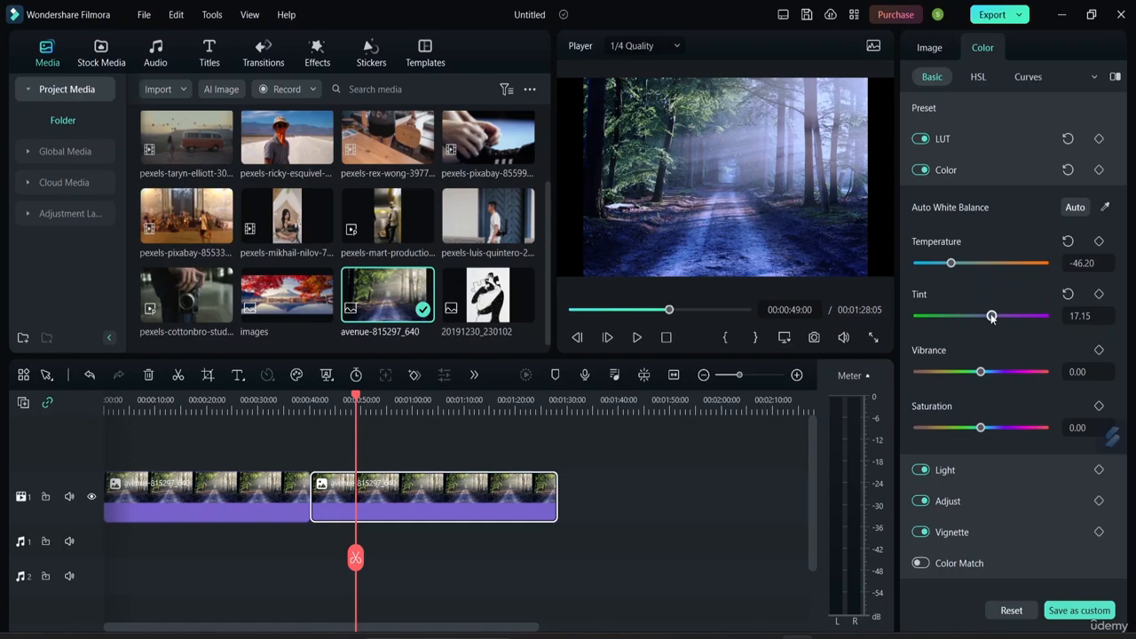
mouse_move(991, 316)
mouse_down()
mouse_move(894, 324)
mouse_move(993, 318)
mouse_move(951, 321)
mouse_move(977, 324)
mouse_up()
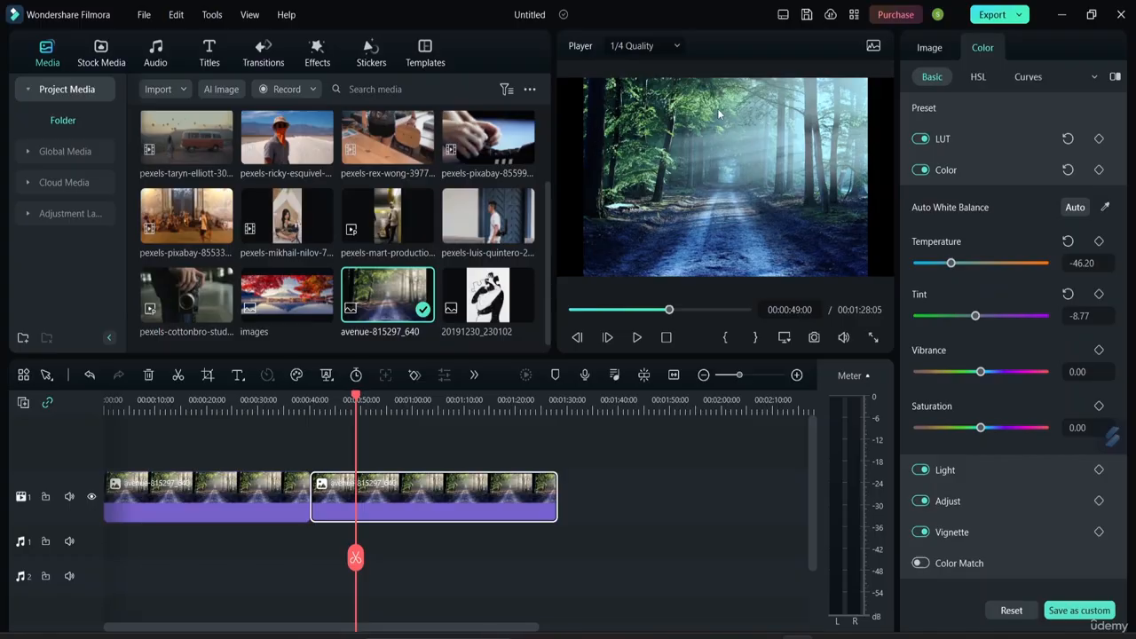
- Nudge the tint to -7.60, try vibrance extremes before setting it to 19.30, and raise saturation to 47.37
drag(980, 371, 1029, 373)
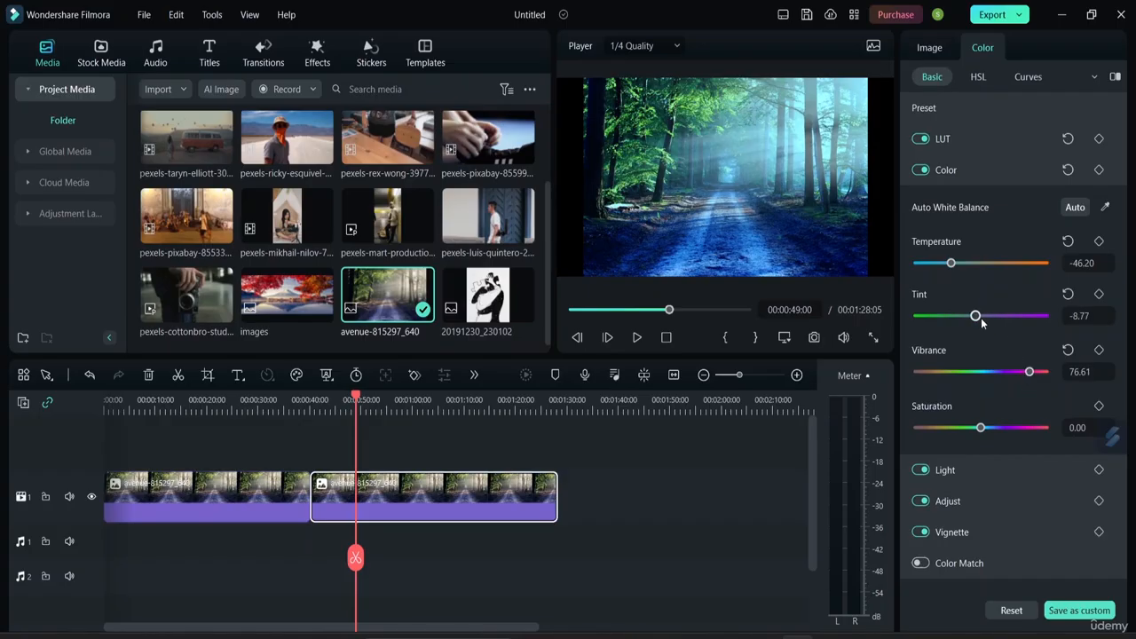
drag(978, 316, 976, 348)
drag(1029, 371, 901, 384)
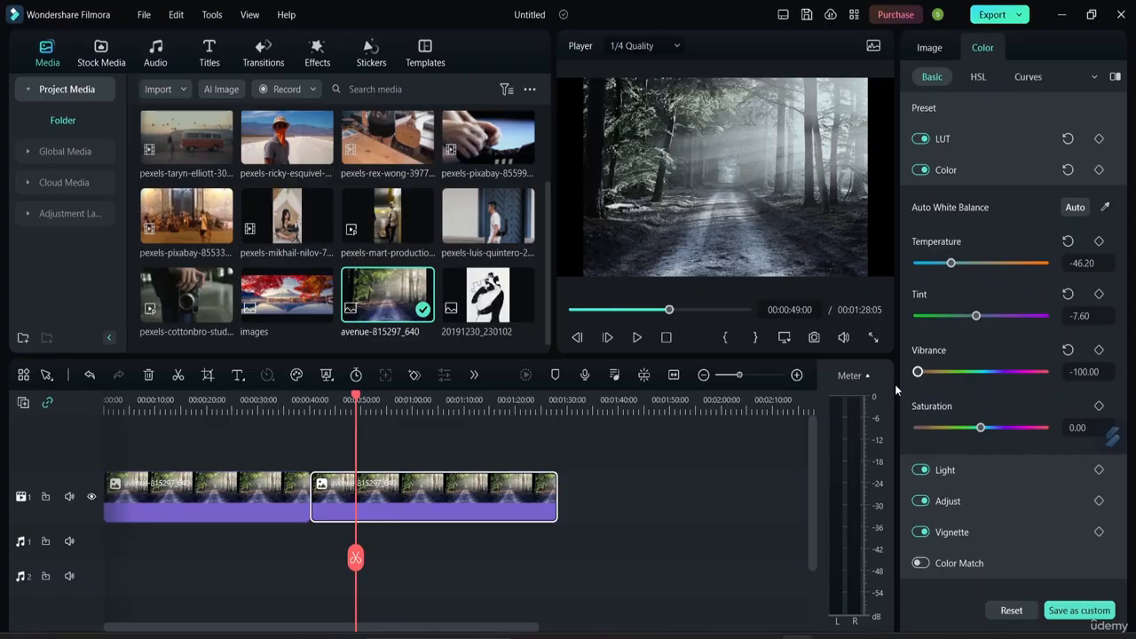
drag(895, 384, 993, 379)
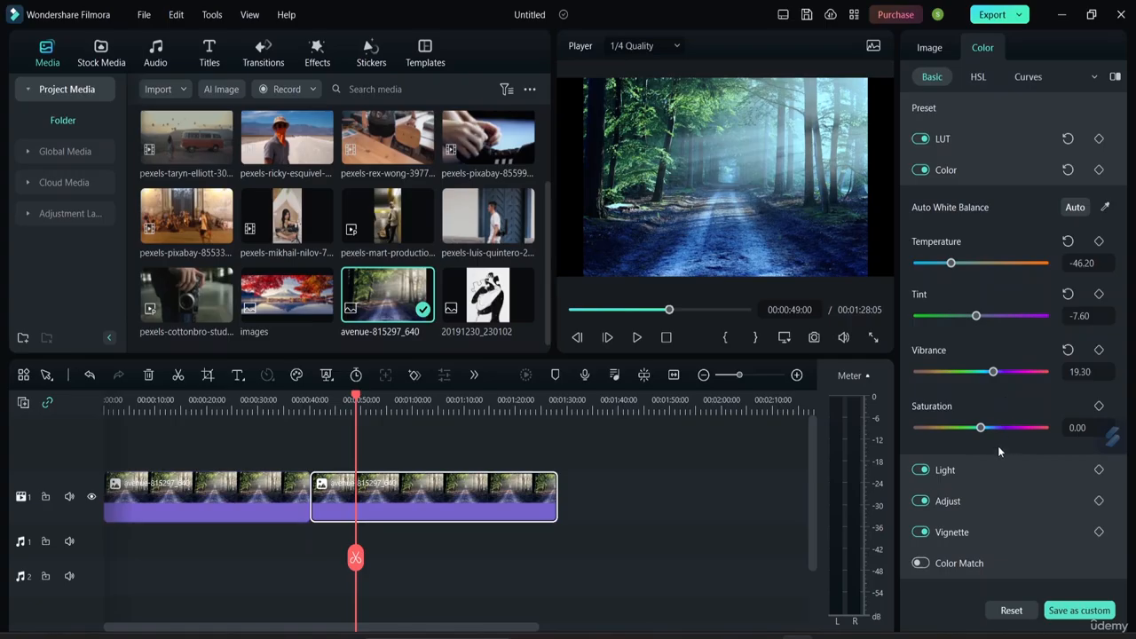
drag(976, 430, 1011, 439)
- Apply auto white balance, try sampling it from the bright area between the trees, reapply auto, and collapse the Color settings
click(1069, 210)
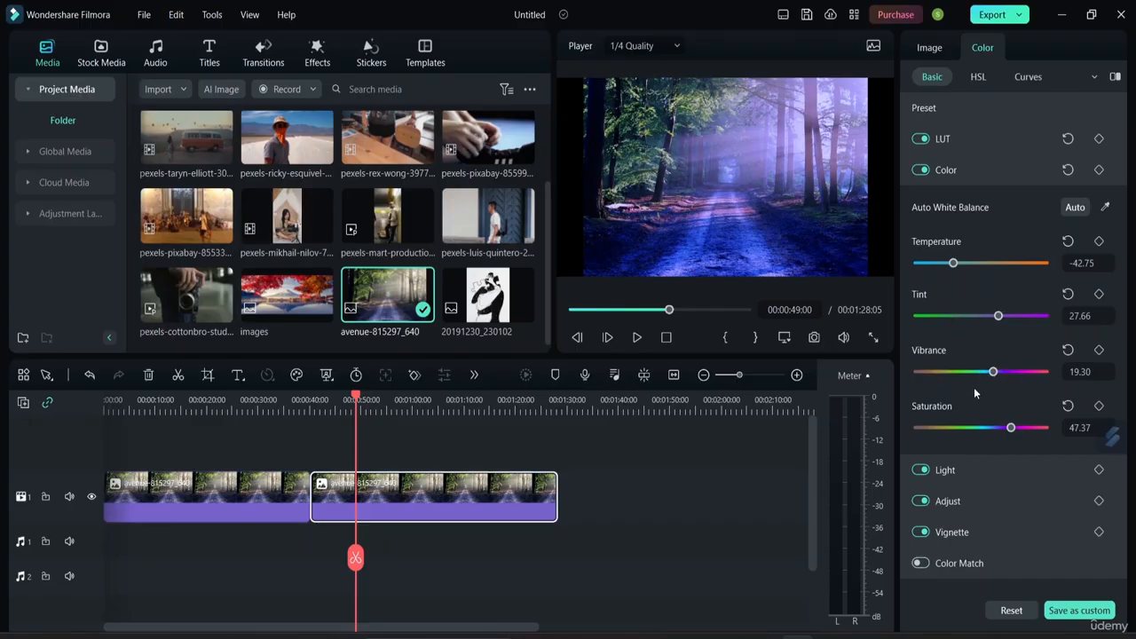
click(1105, 208)
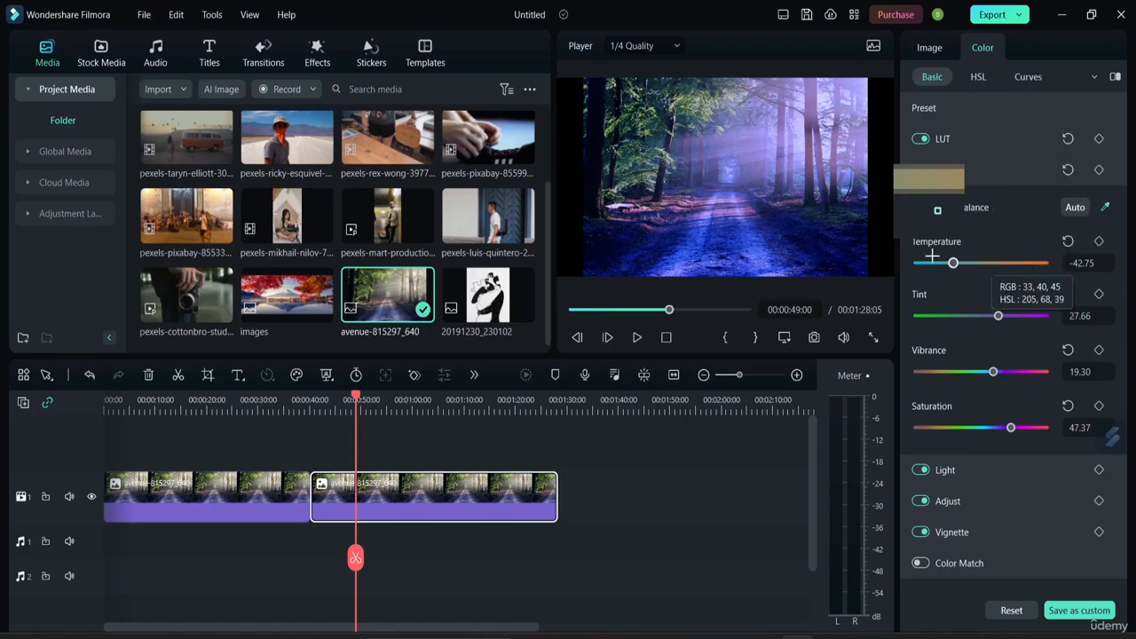
click(812, 124)
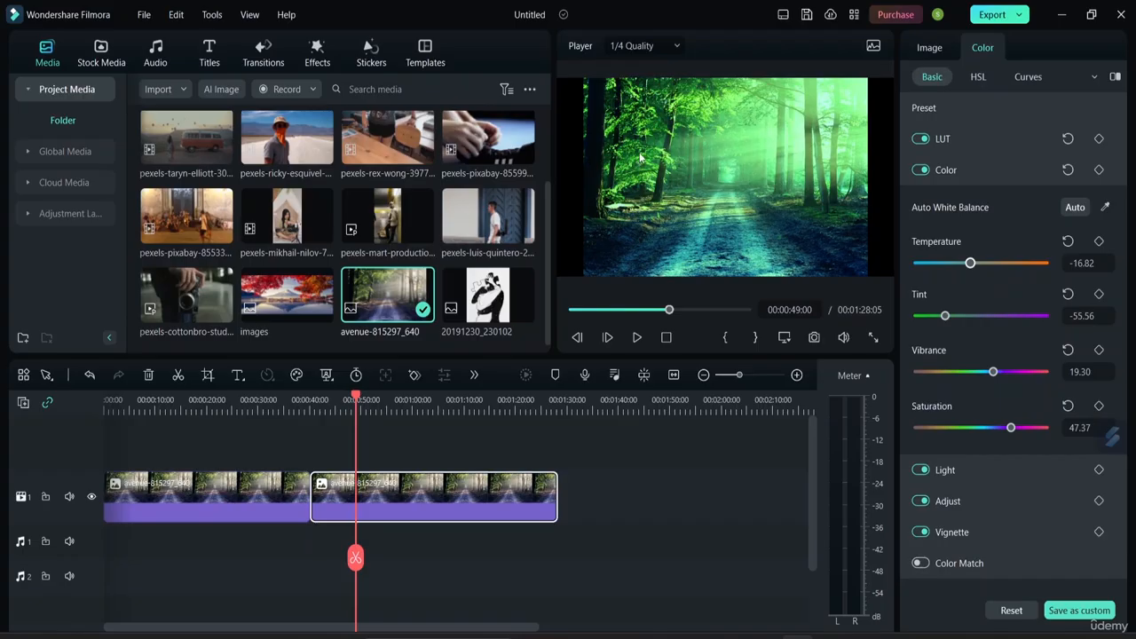
click(1074, 208)
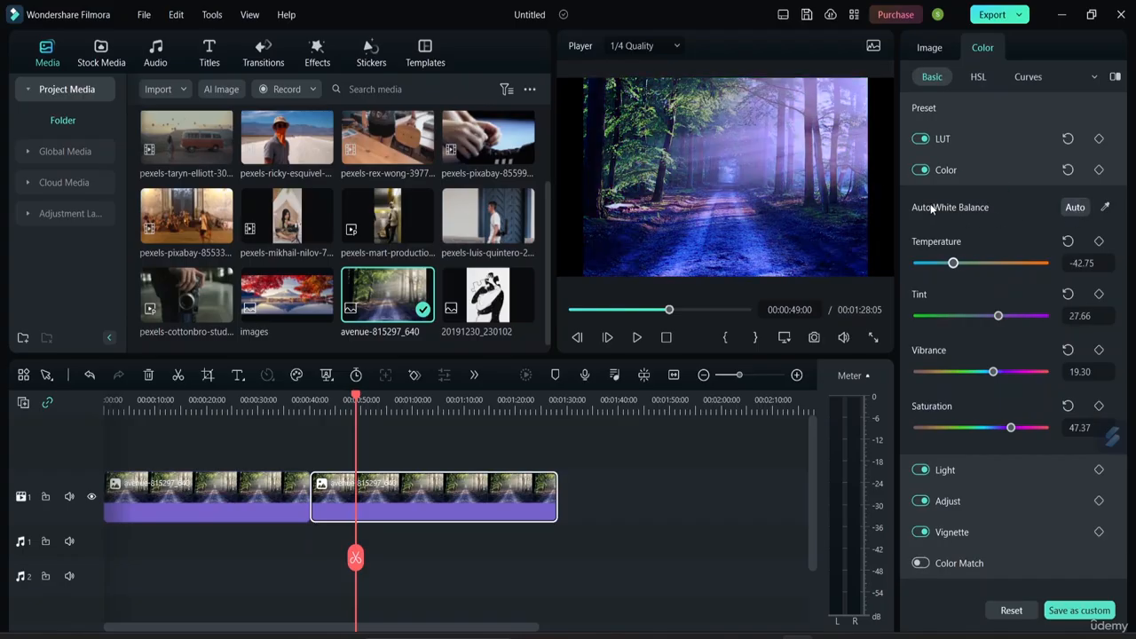
click(966, 170)
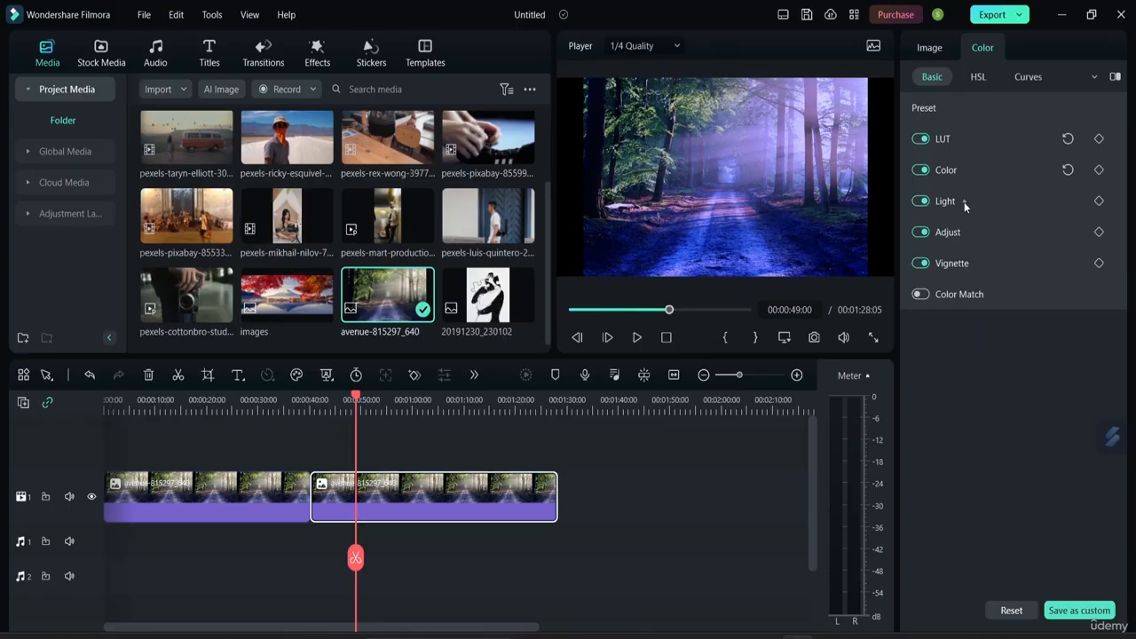
- Expand the Light settings, try the lowest exposure, and set the second segment's exposure to 28.65
click(964, 202)
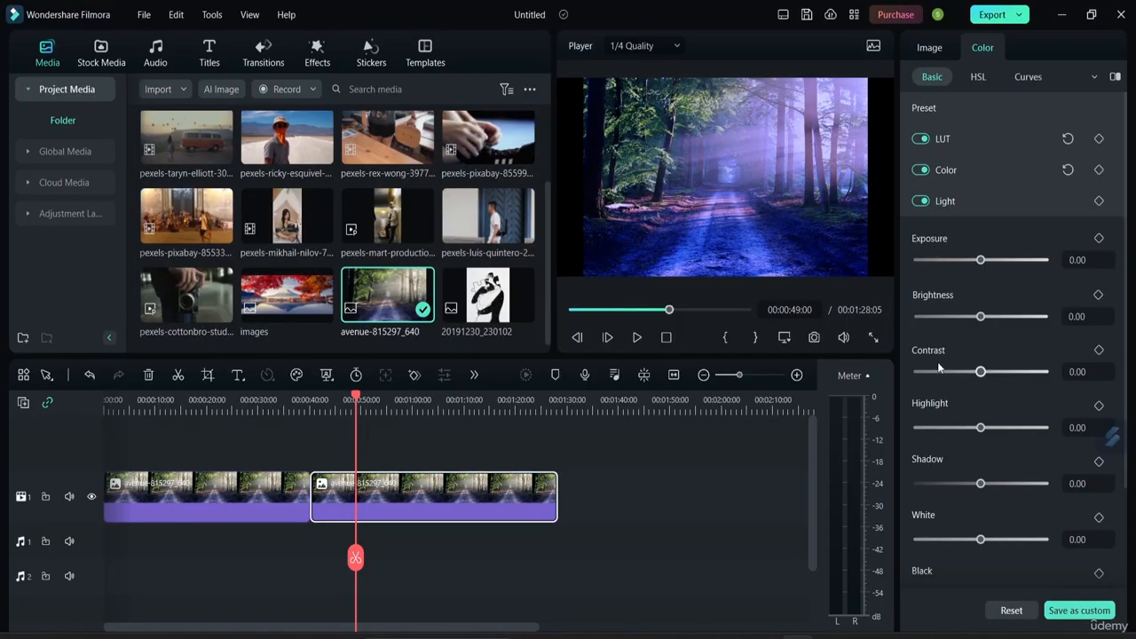
scroll(942, 377, down, 1)
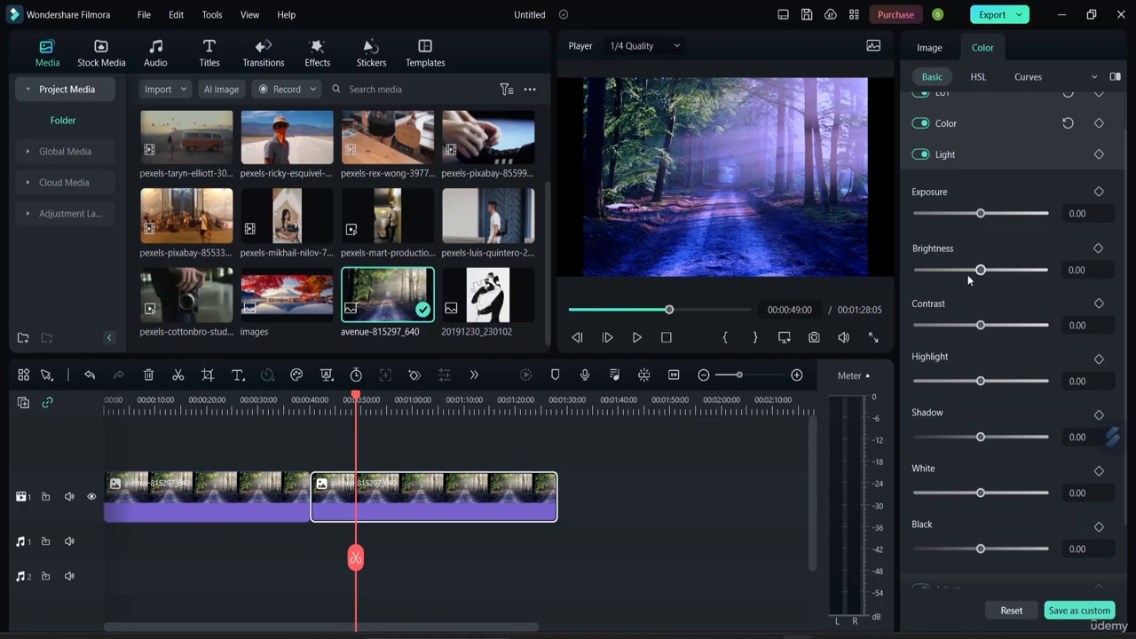
scroll(967, 274, up, 1)
drag(981, 260, 901, 280)
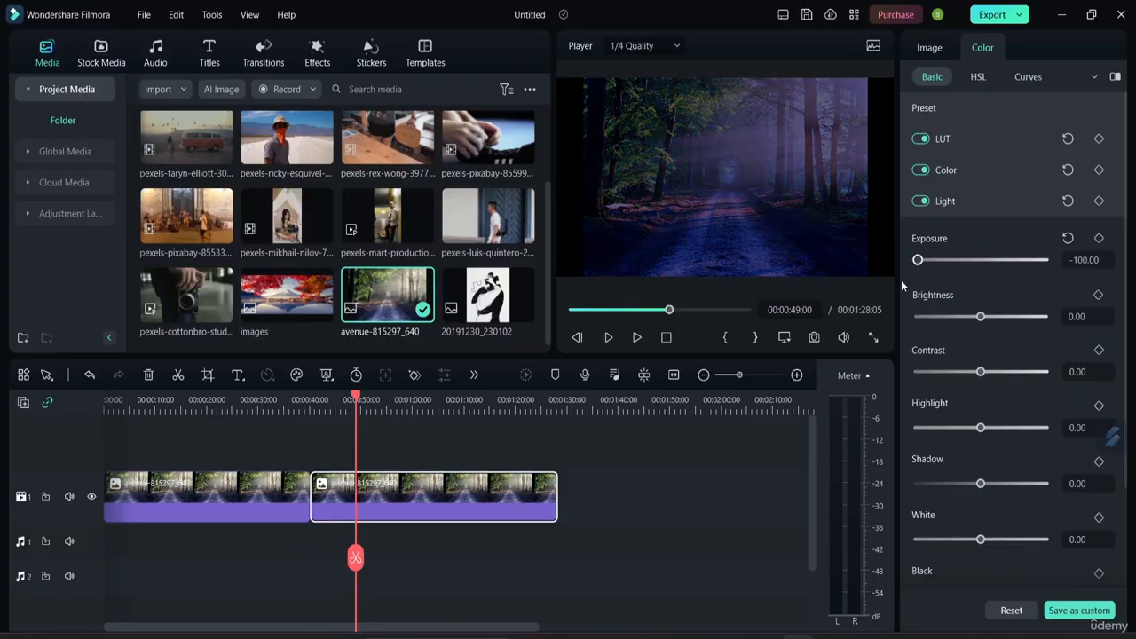
drag(901, 280, 996, 286)
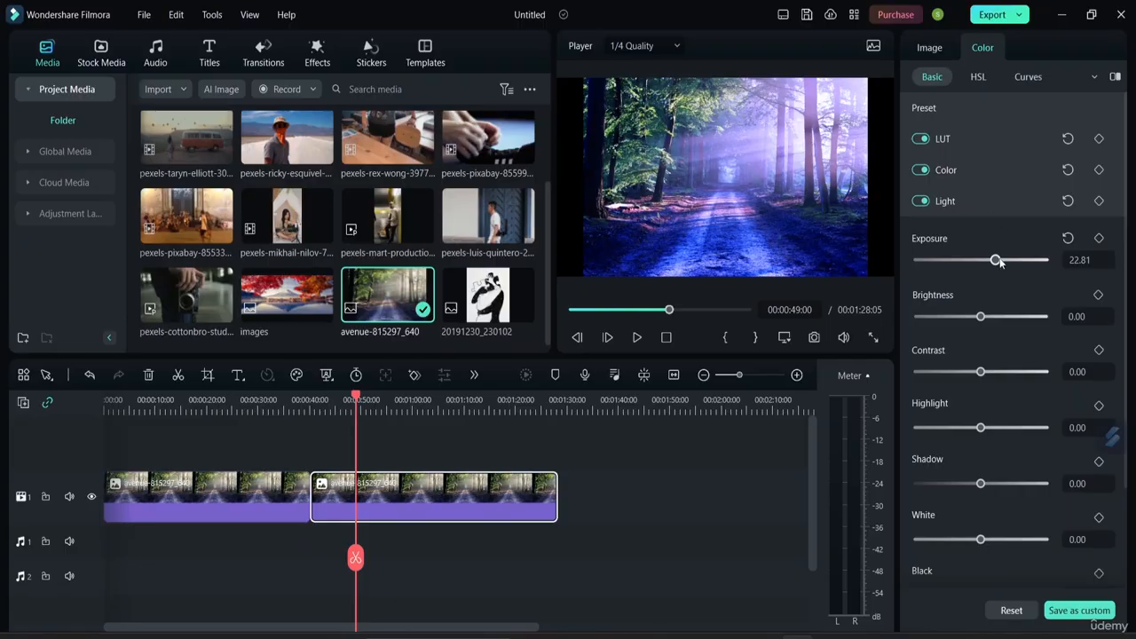
mouse_move(995, 261)
mouse_down()
mouse_move(1027, 271)
mouse_move(903, 293)
mouse_move(932, 267)
mouse_move(999, 273)
mouse_up()
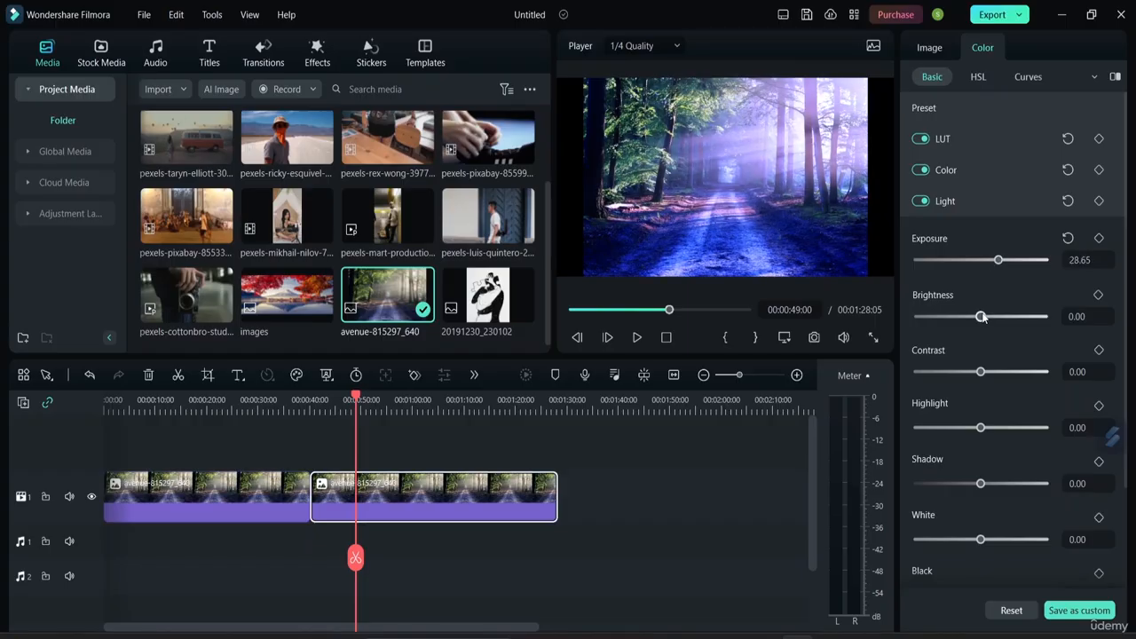
- Set the brightness to -8.88 after trying a very high value, and lower the contrast to -25.15
mouse_move(982, 318)
mouse_down()
mouse_move(908, 323)
mouse_move(983, 334)
mouse_up()
drag(995, 329, 1040, 329)
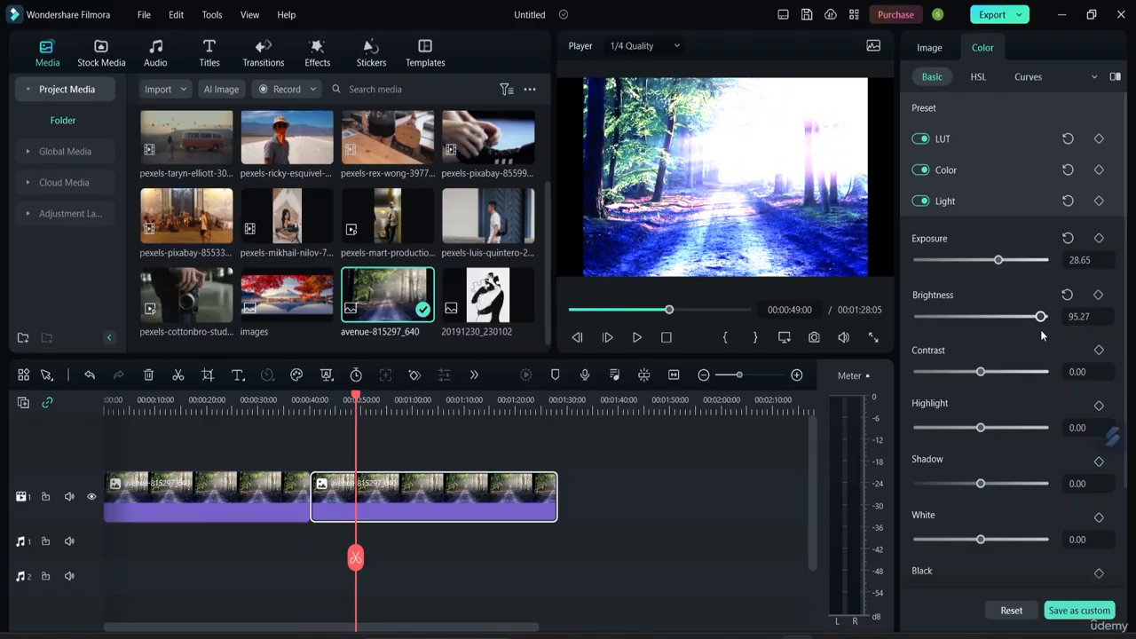
drag(1040, 329, 975, 331)
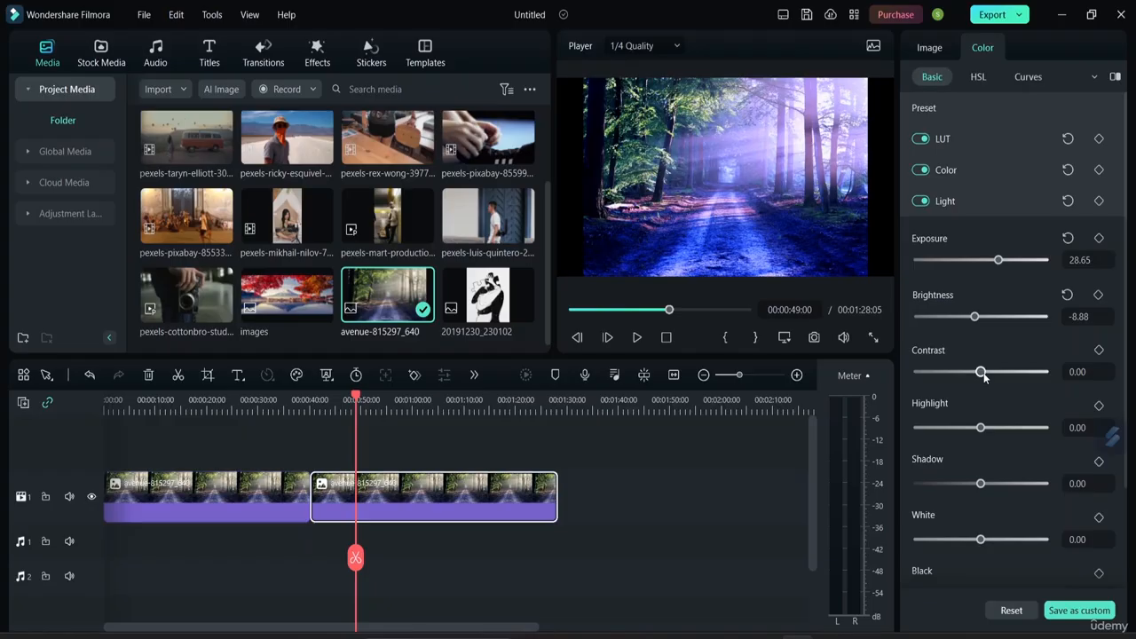
drag(983, 375, 936, 411)
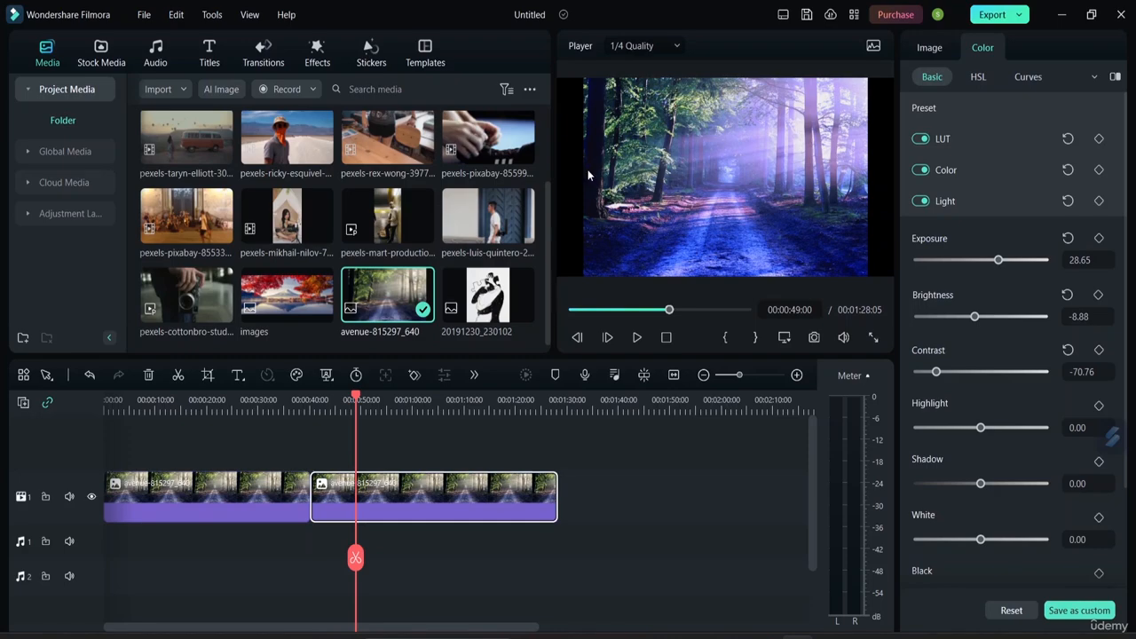
drag(936, 371, 965, 382)
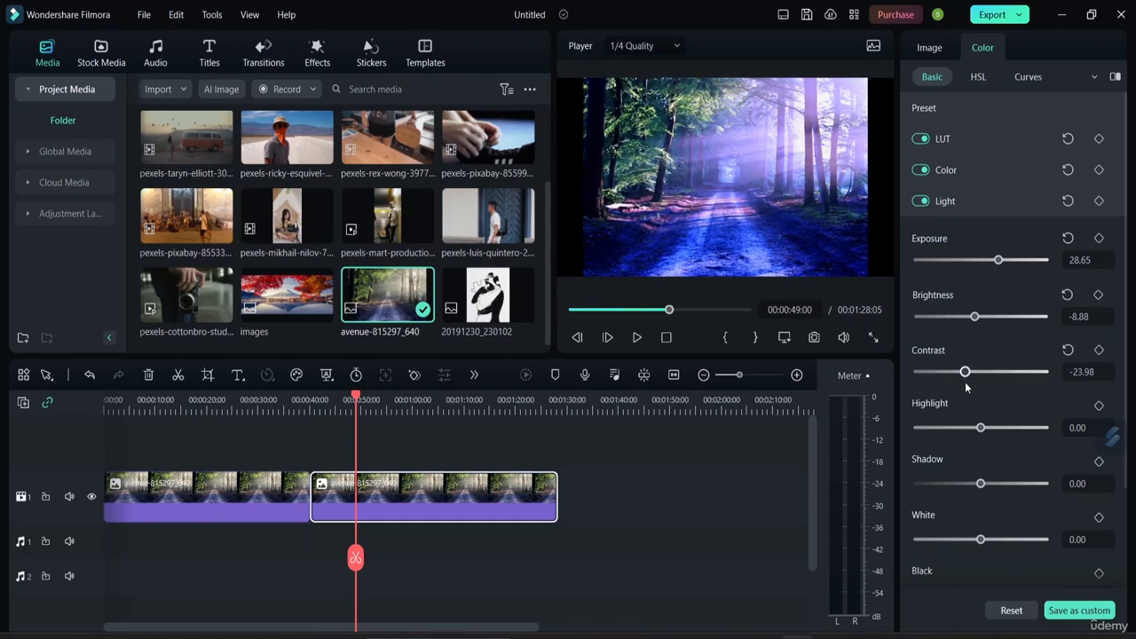
- Set Highlight to 25.15, Shadow to -100, White to -18.13 and Black to -11.11, then collapse the Light settings
mouse_move(980, 426)
mouse_down()
mouse_move(1045, 430)
mouse_move(968, 436)
mouse_move(995, 435)
mouse_up()
drag(981, 484, 898, 489)
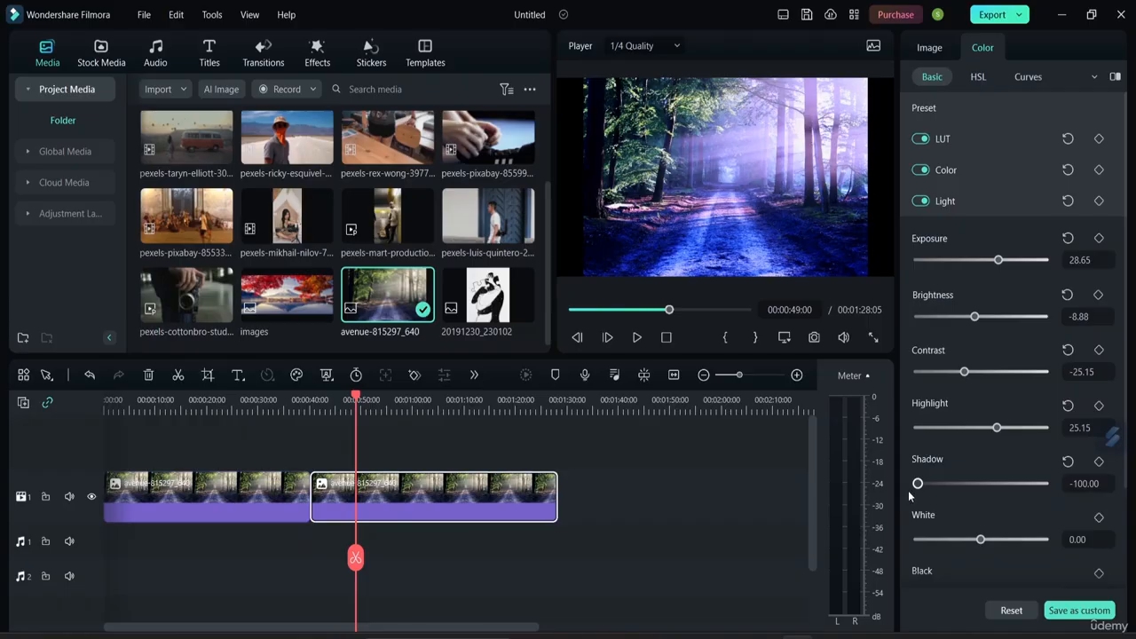
mouse_move(980, 539)
mouse_down()
mouse_move(1050, 551)
mouse_move(944, 548)
mouse_move(970, 546)
mouse_up()
scroll(970, 547, down, 3)
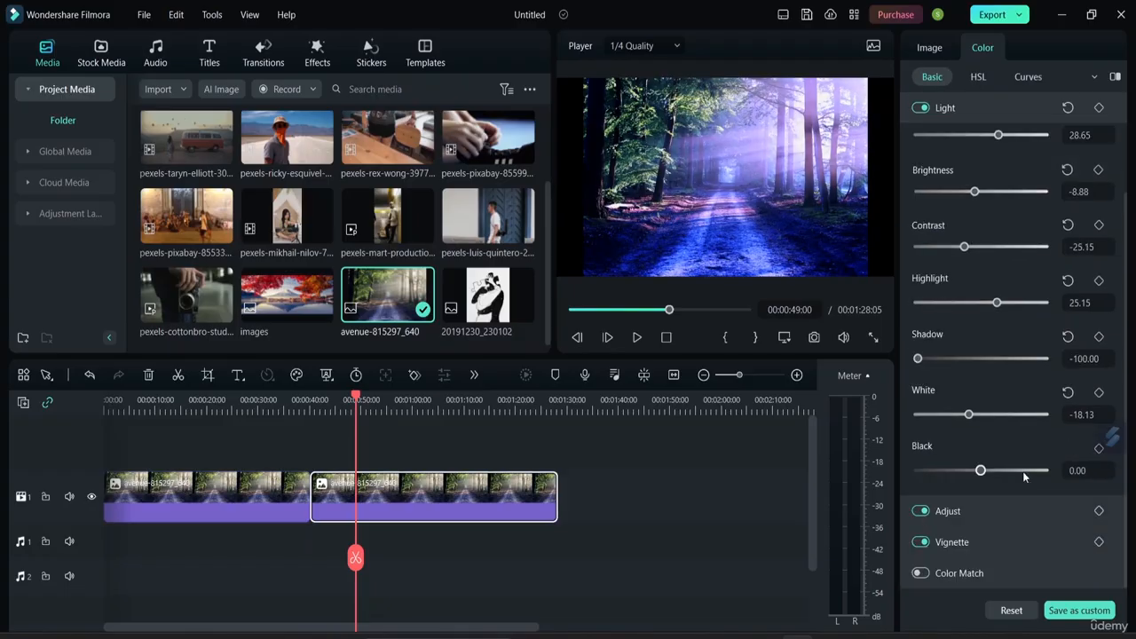
mouse_move(980, 471)
mouse_down()
mouse_move(917, 473)
mouse_move(909, 488)
mouse_move(974, 484)
mouse_up()
scroll(1004, 177, up, 2)
scroll(1002, 204, down, 1)
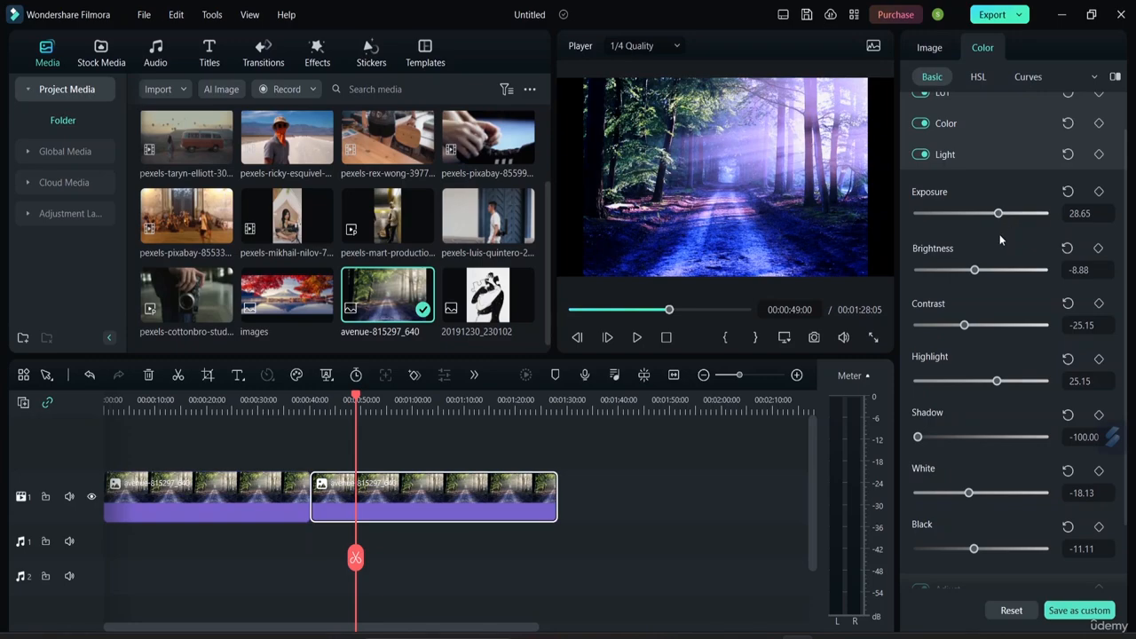
click(963, 155)
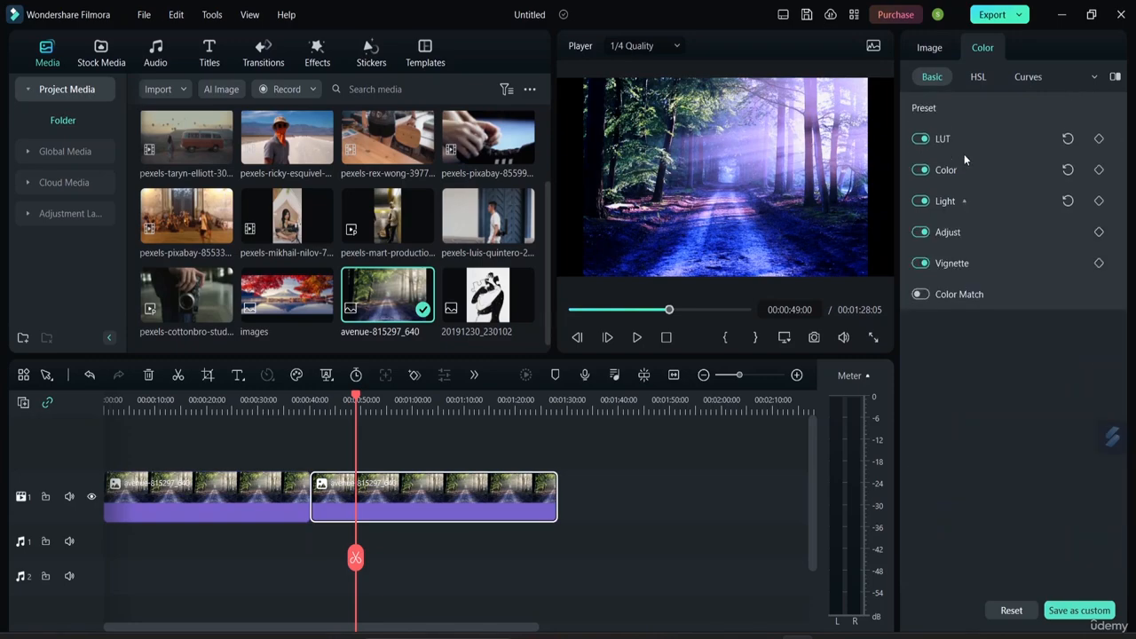
- Expand the Adjust settings, try sharpening the second segment at 78.95, and reset Sharpen to its default
click(967, 231)
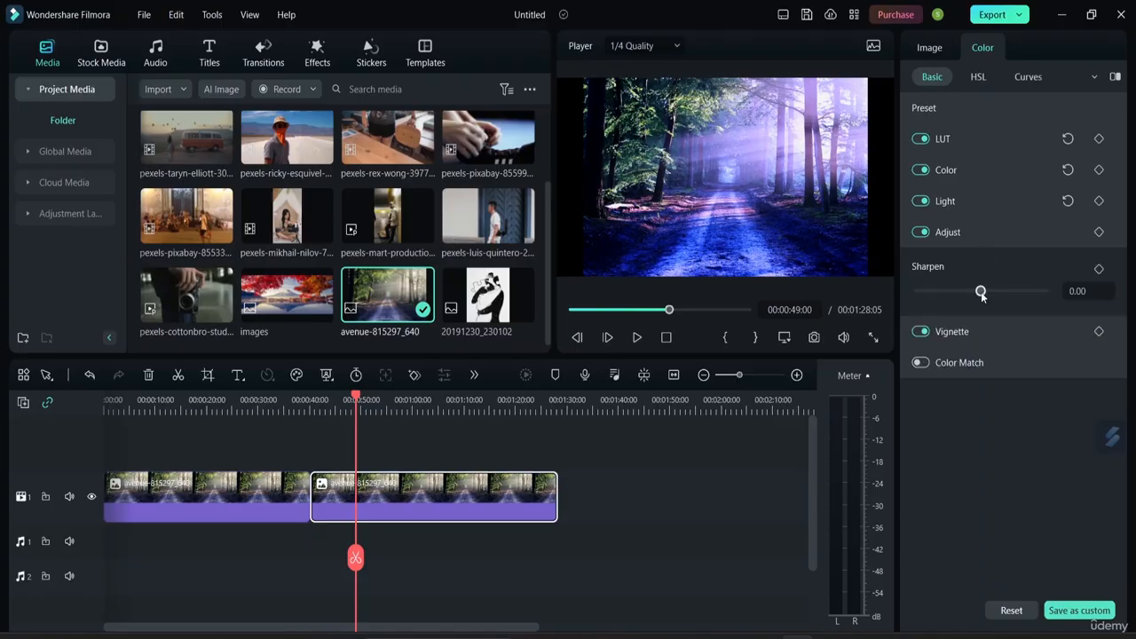
drag(980, 293, 1032, 300)
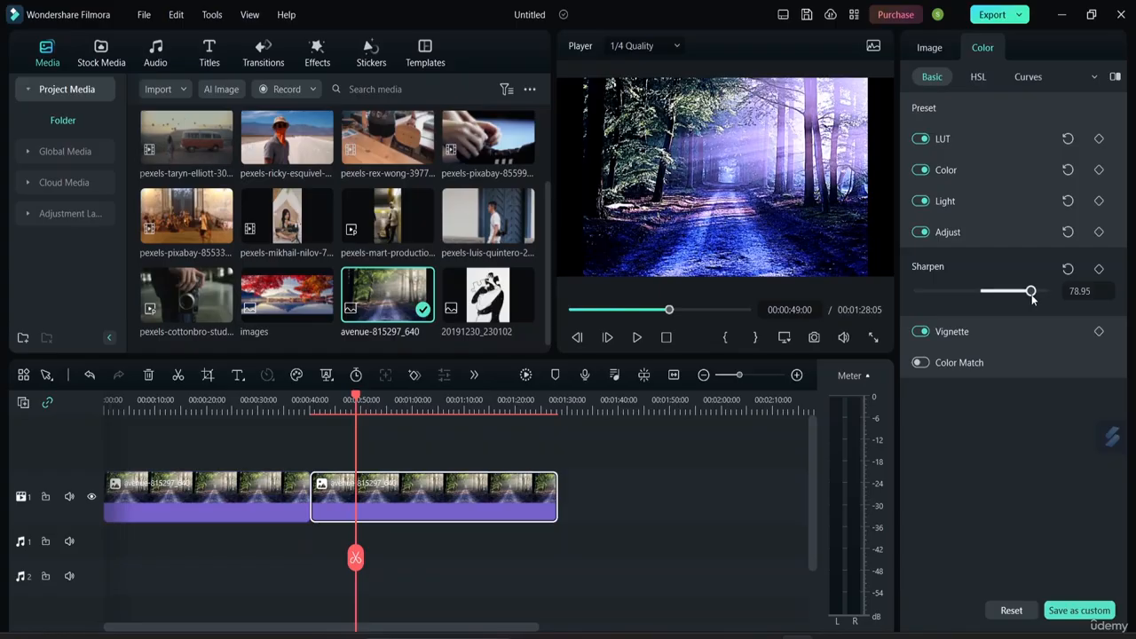
drag(1031, 300, 1029, 297)
drag(1029, 297, 984, 282)
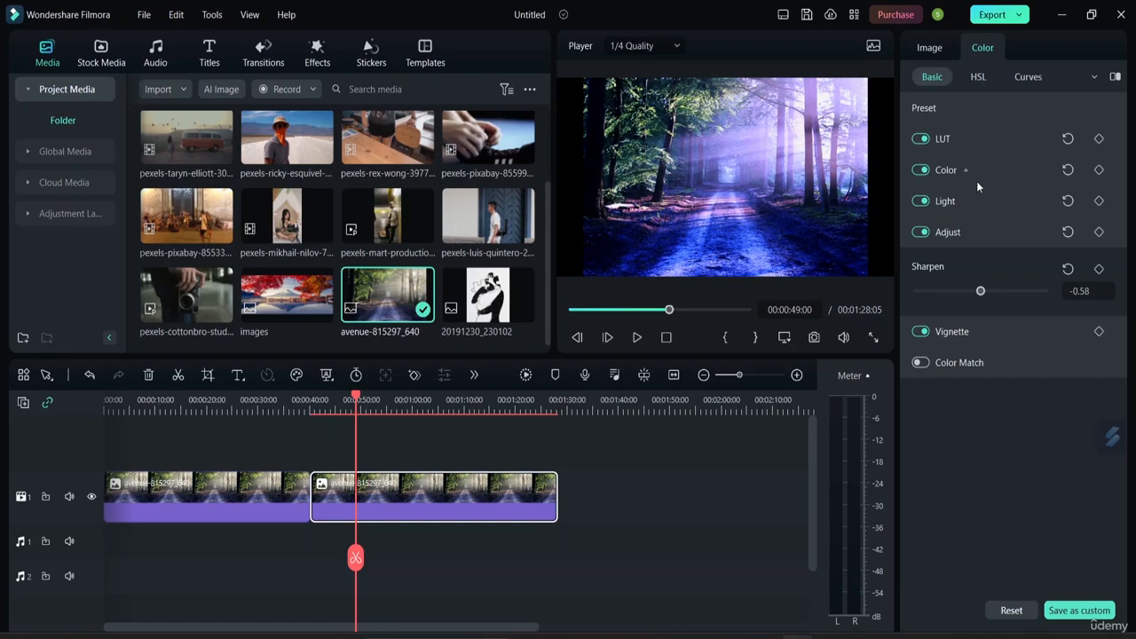
click(1067, 269)
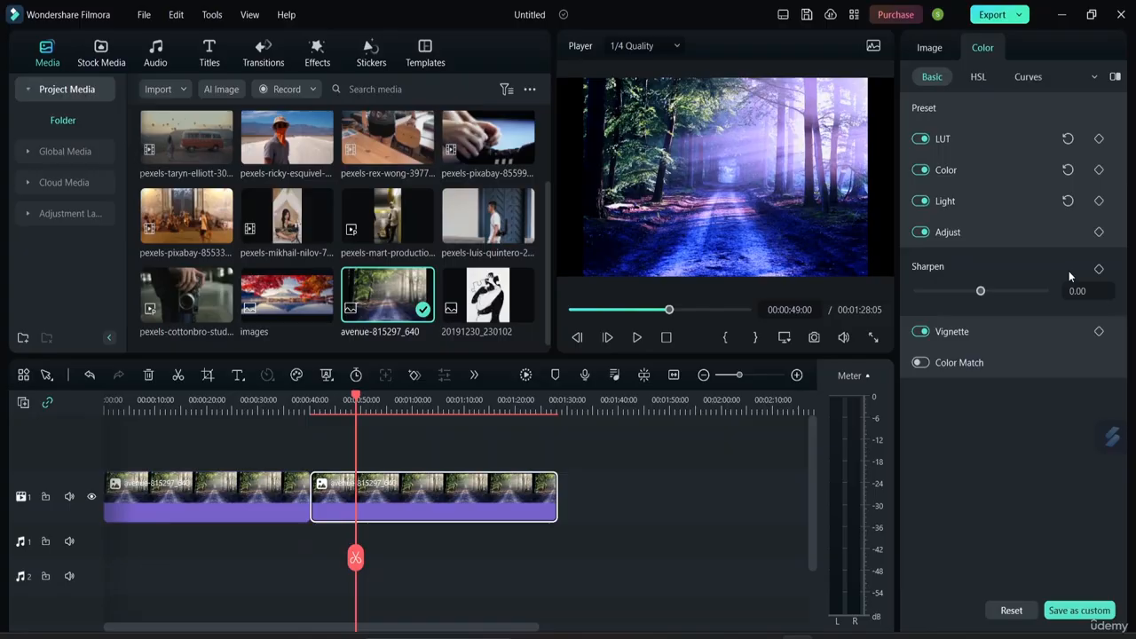
- Collapse the Adjust settings, expand Vignette, try an amount of -100, and set the second segment's vignette amount to 20.47
click(960, 235)
click(978, 263)
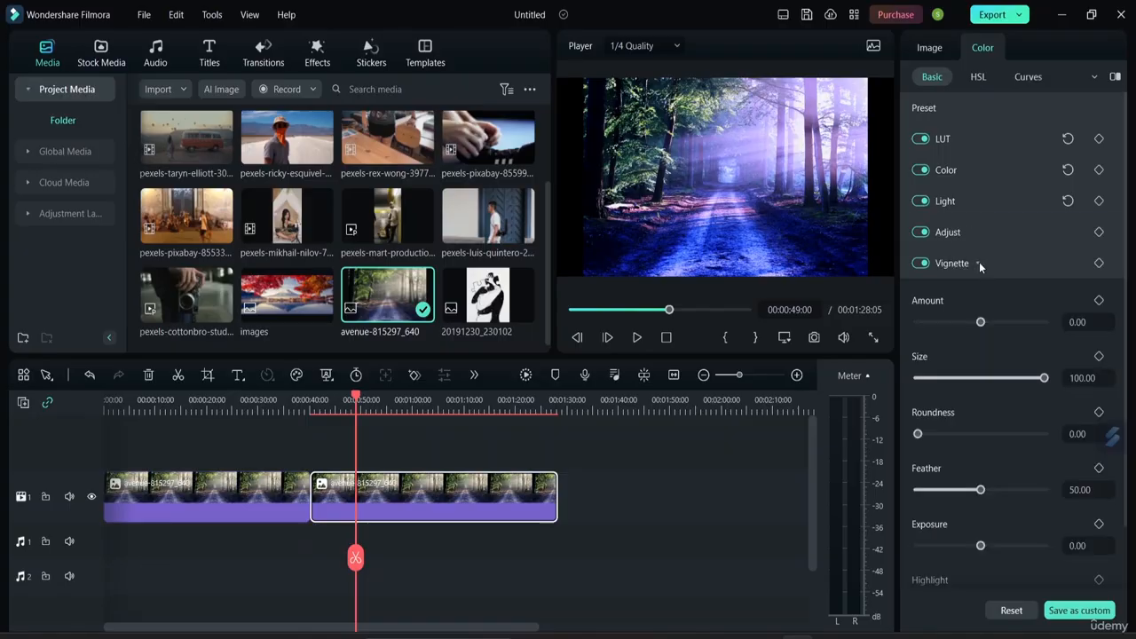
scroll(991, 307, down, 2)
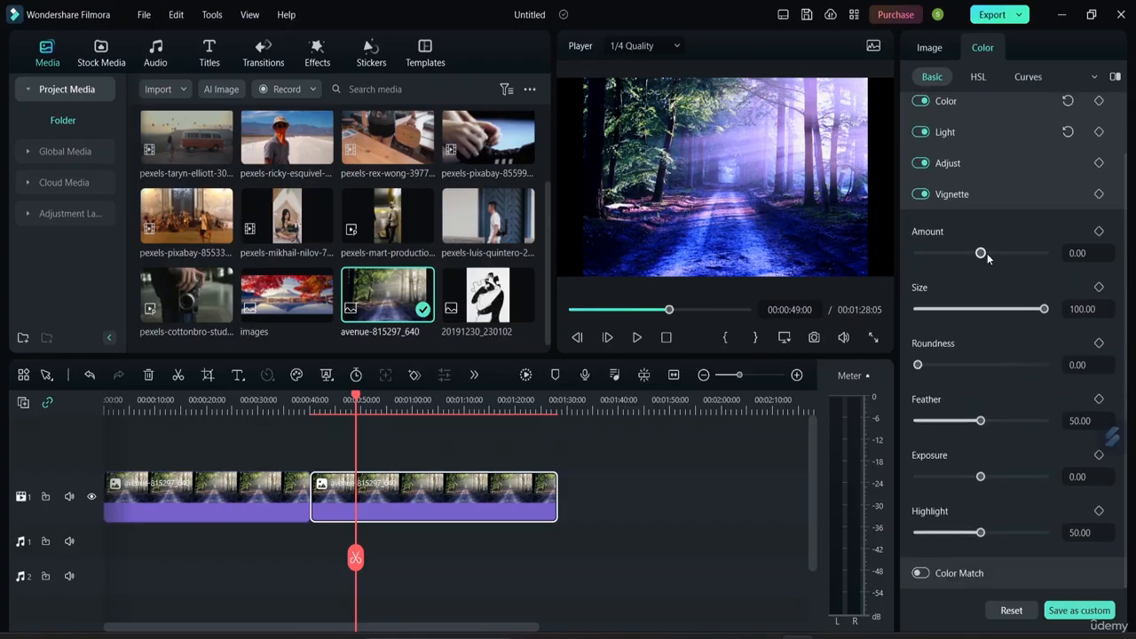
drag(982, 254, 907, 250)
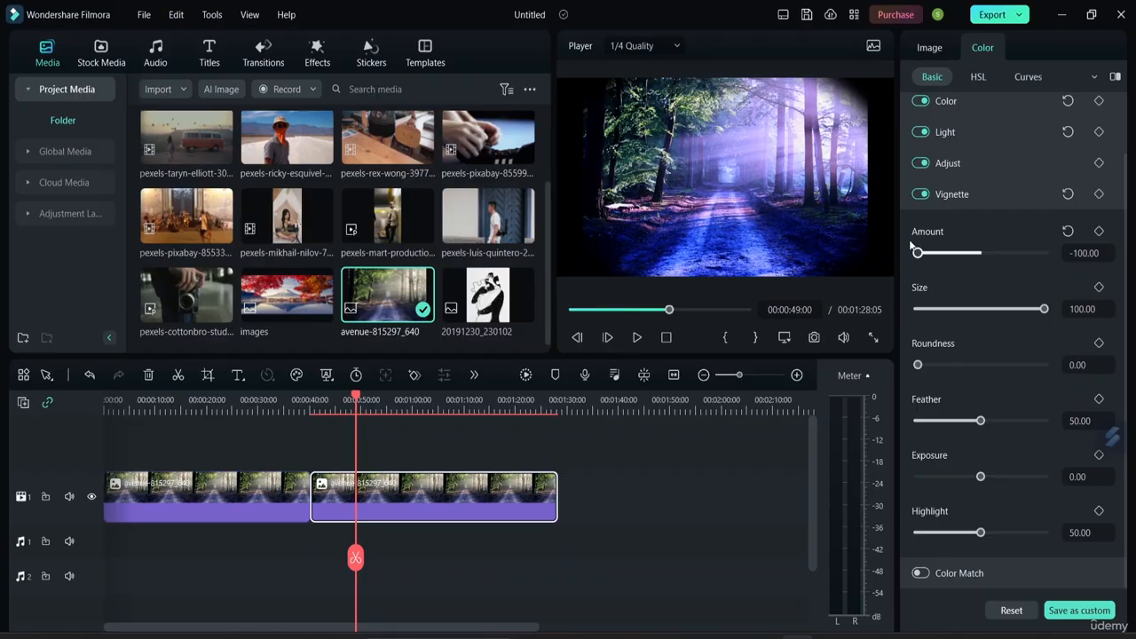
mouse_move(917, 253)
mouse_down()
mouse_move(952, 258)
mouse_move(905, 259)
mouse_up()
drag(919, 255, 993, 266)
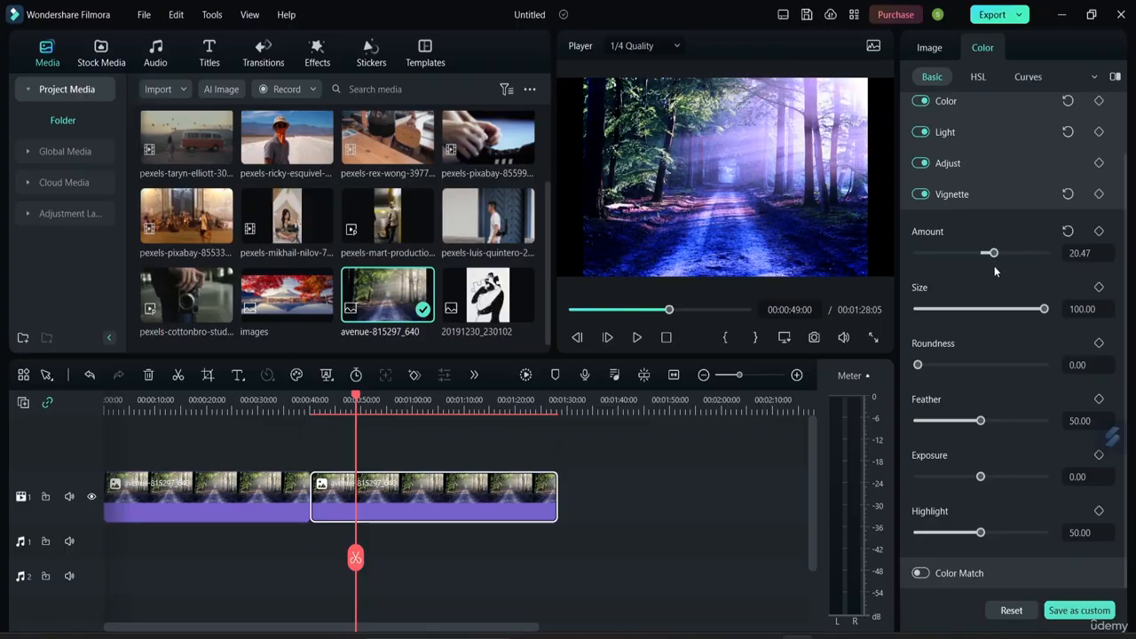
- Set the vignette size to 7.60 and its roundness to 71.35, trying lower and higher sizes first
drag(1044, 308, 912, 325)
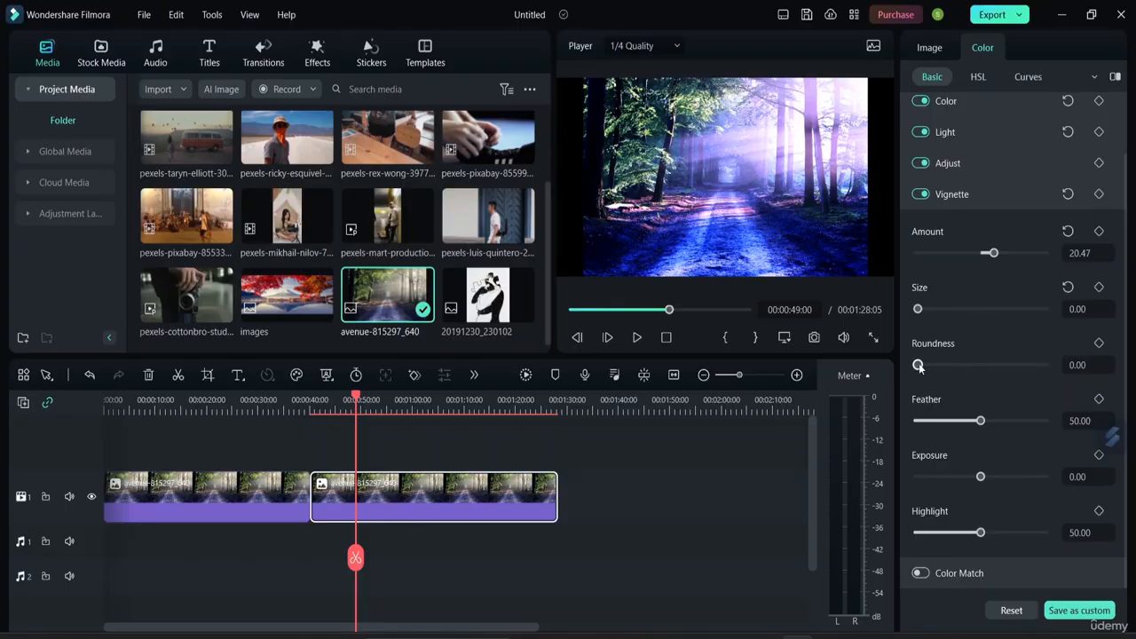
drag(919, 366, 1011, 379)
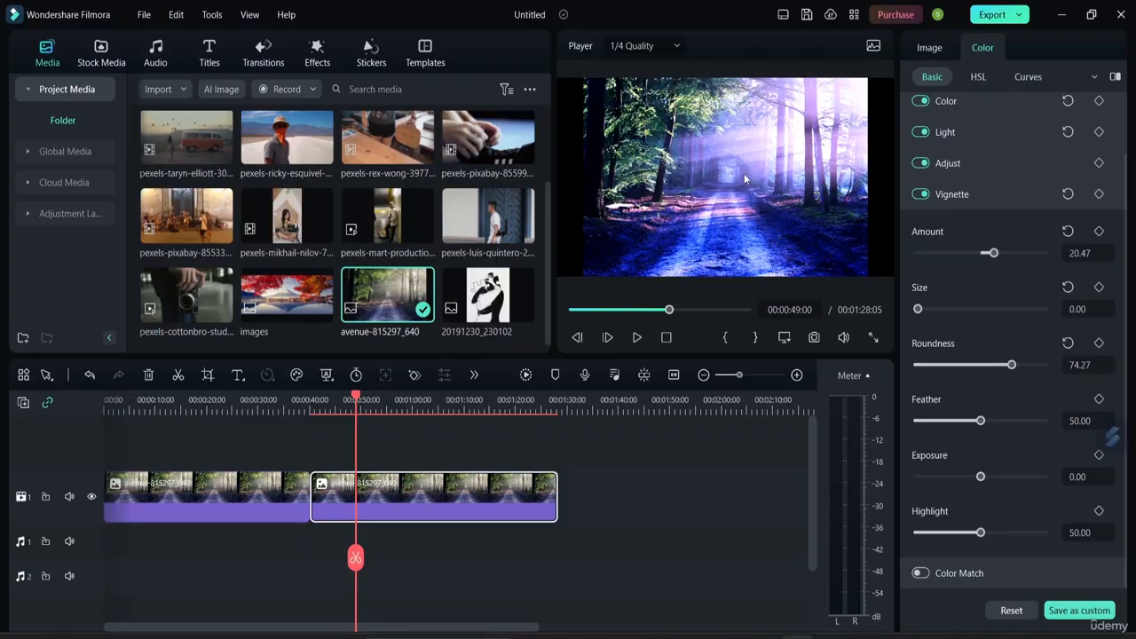
drag(917, 308, 966, 312)
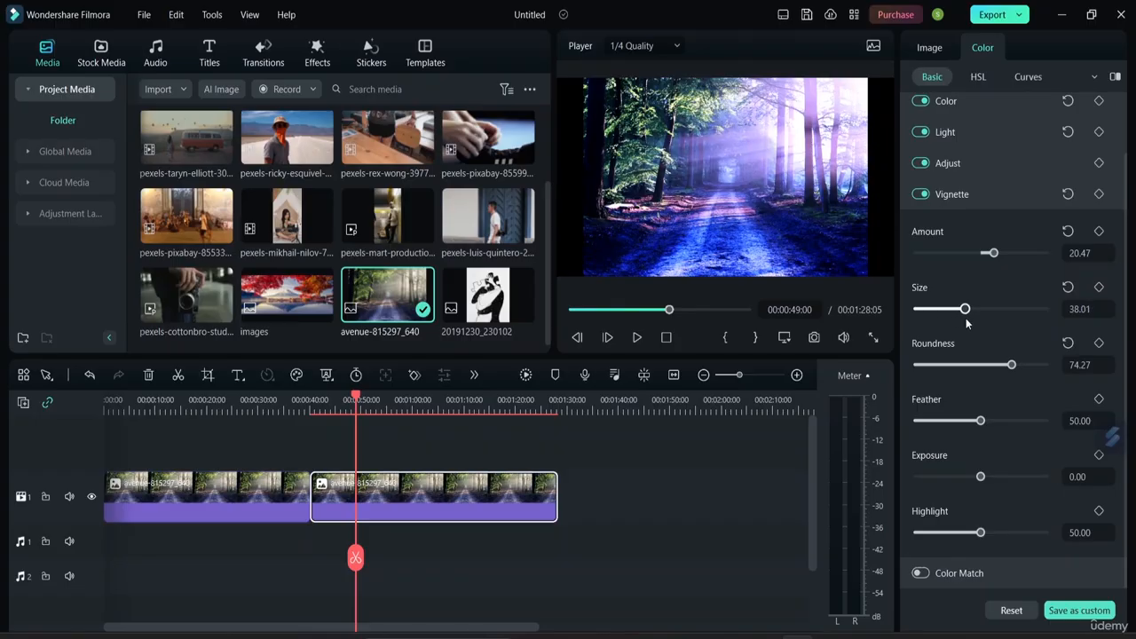
drag(1010, 365, 929, 316)
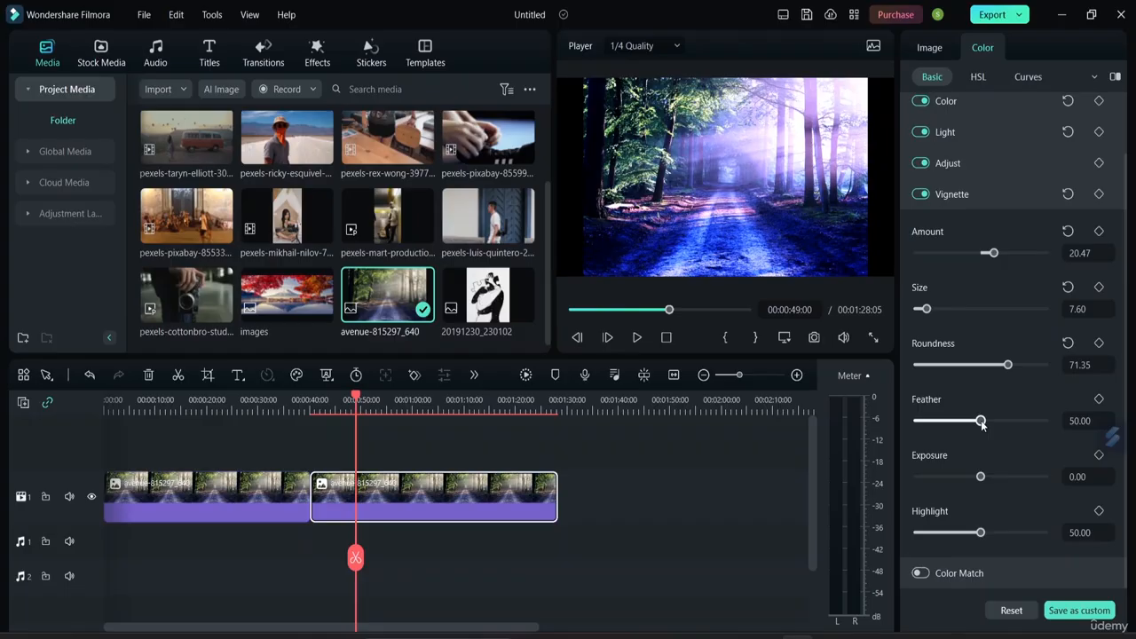
- Try a vignette feather of 93.57, and set it to 14.62
drag(981, 422, 1036, 422)
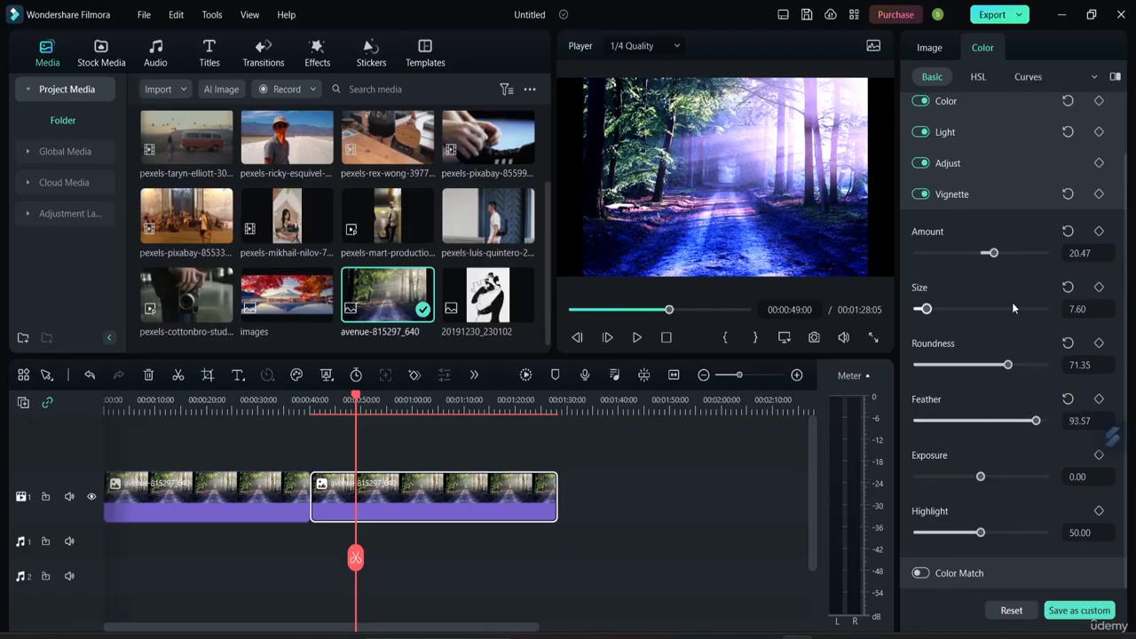
key(ctrl+z)
drag(1013, 420, 935, 421)
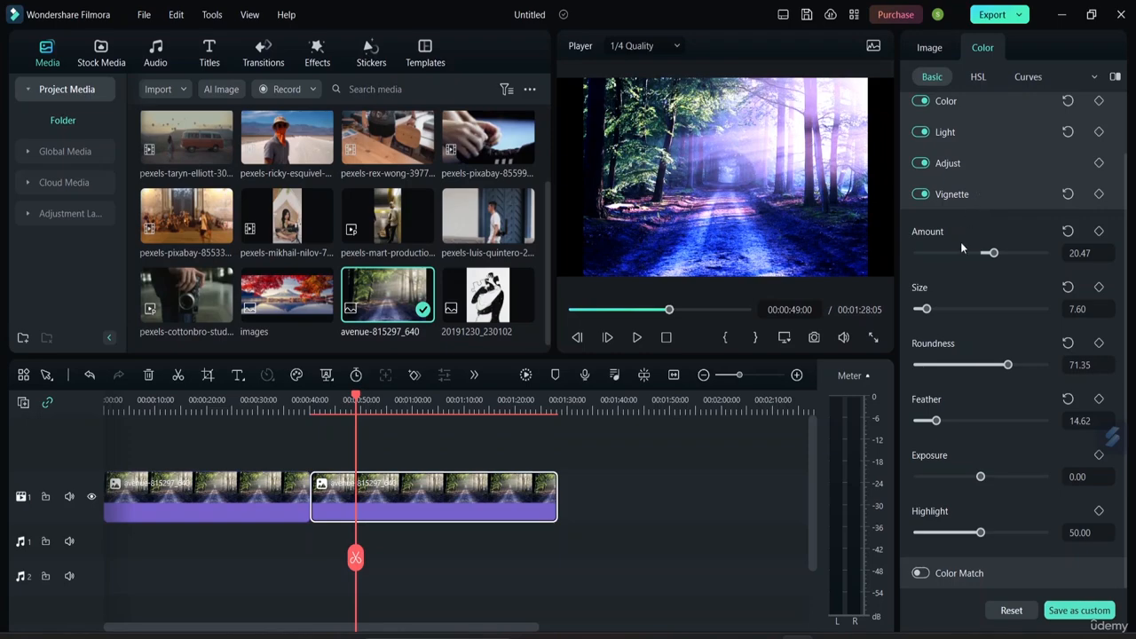
- Try both vignette exposure extremes, set Exposure to 1.75 and Highlight to 77.78, and collapse the Vignette settings
drag(981, 476, 897, 465)
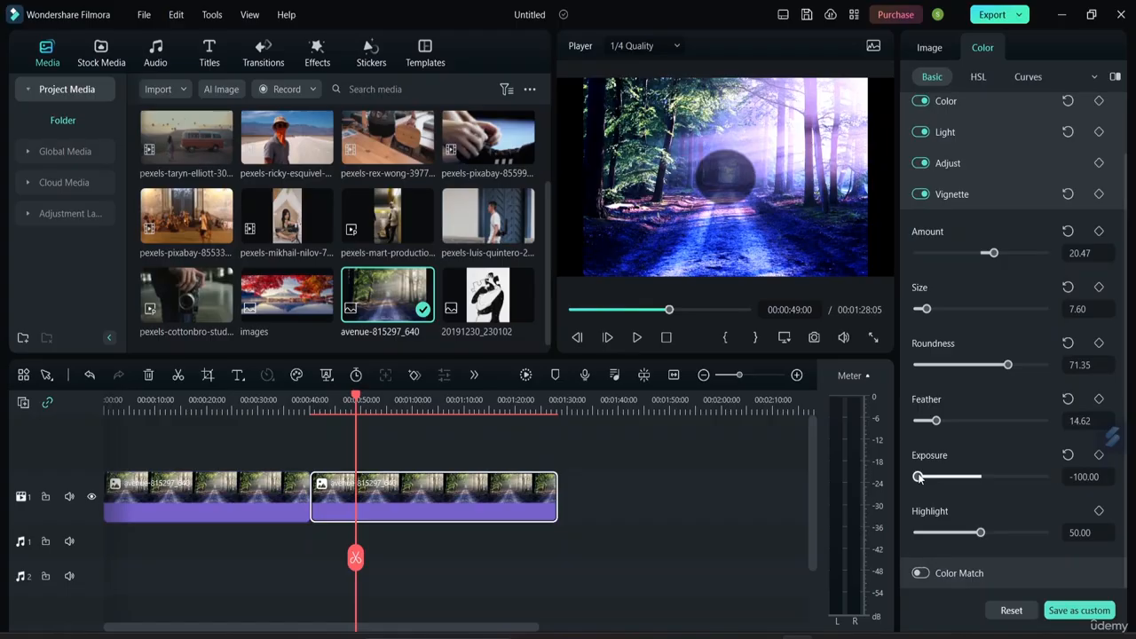
drag(918, 477, 1045, 476)
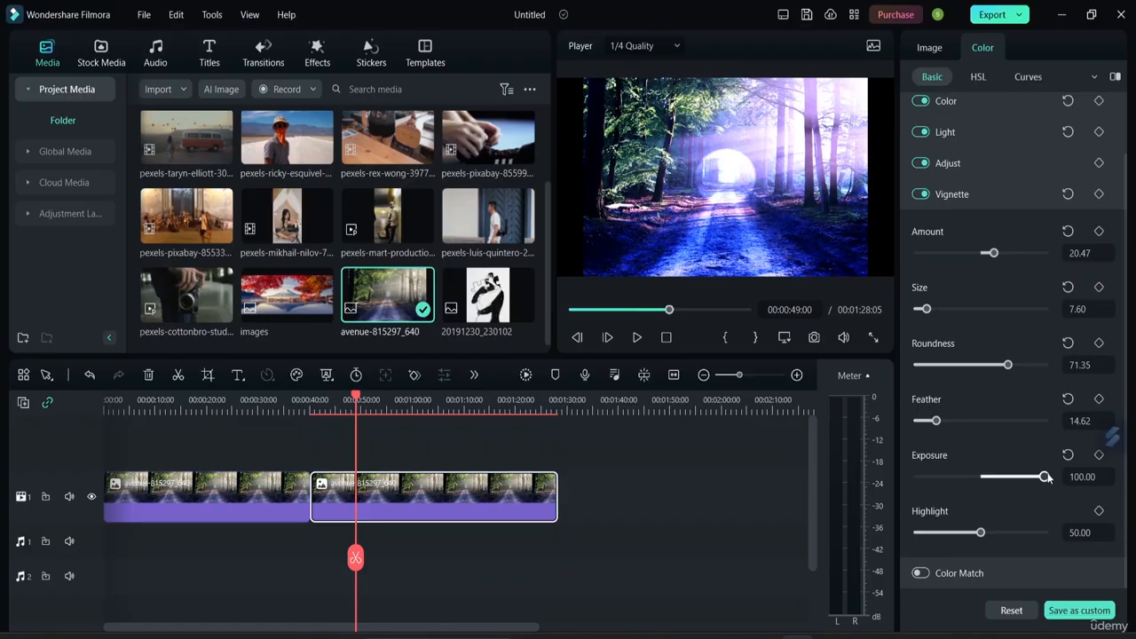
drag(1047, 476, 982, 479)
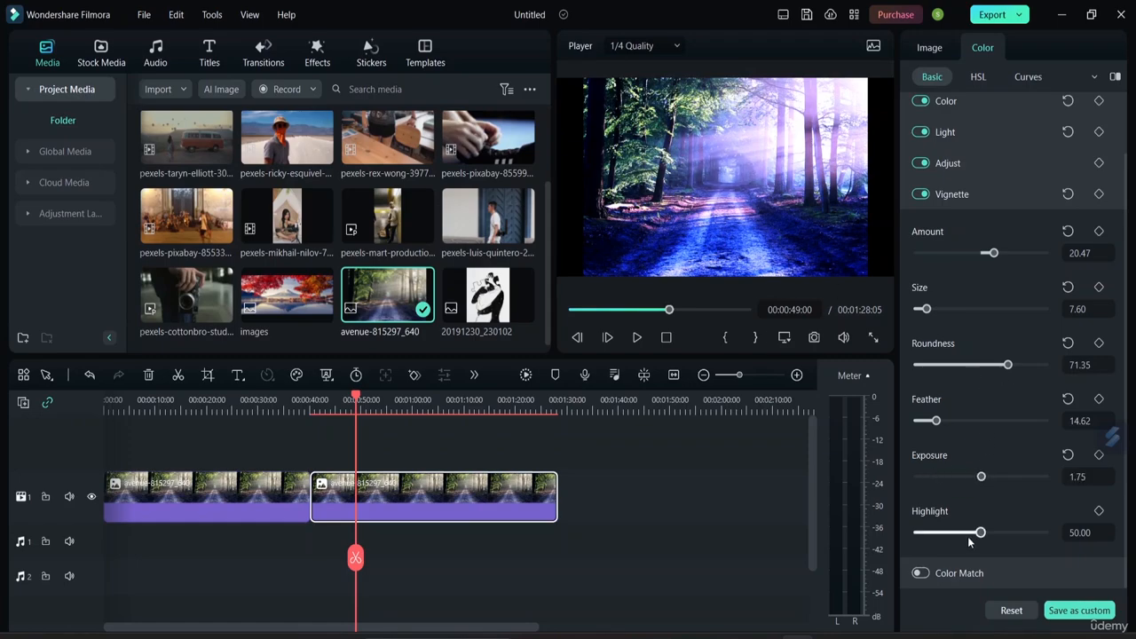
drag(980, 532, 1016, 534)
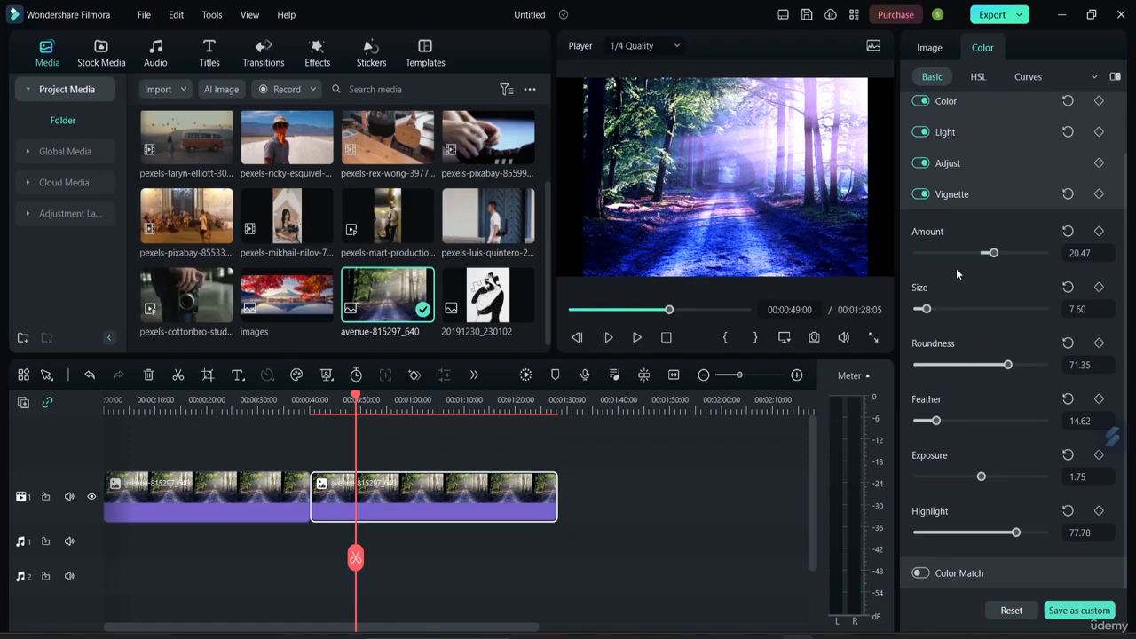
click(968, 193)
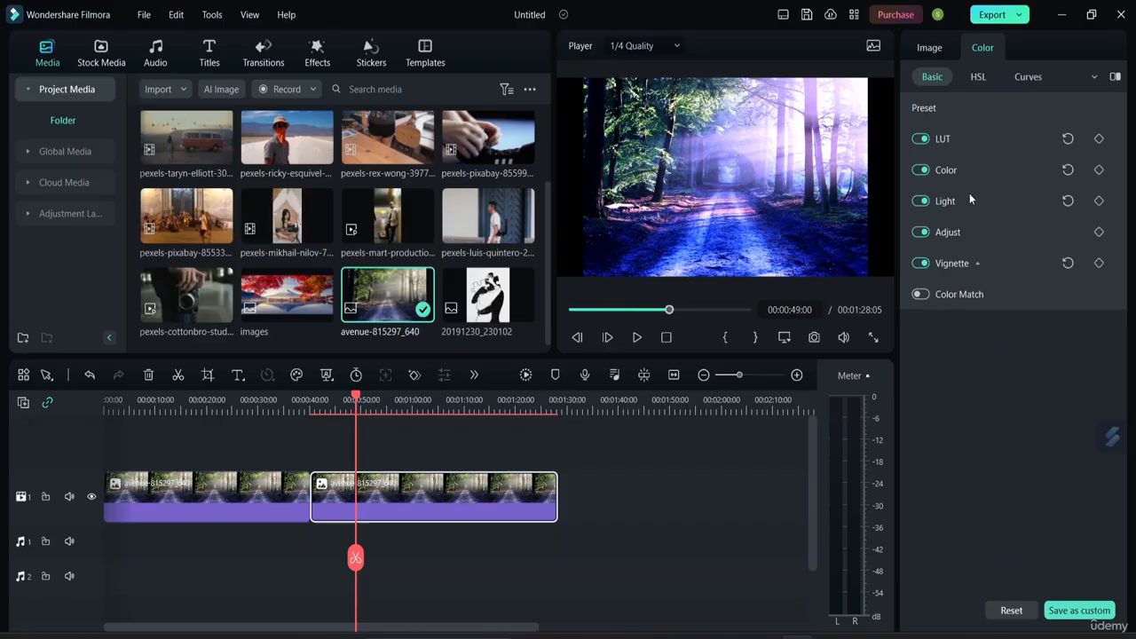
- Enable Color Match, compare reference frames from both segments with the current frame in Comparison View, and close it without matching
click(960, 298)
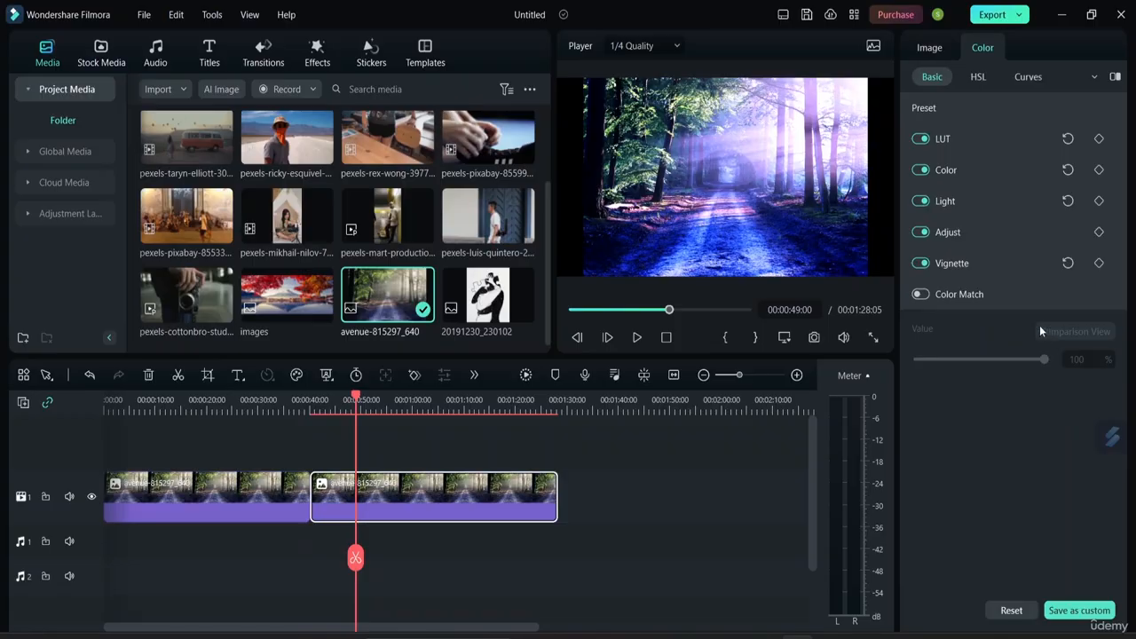
click(921, 295)
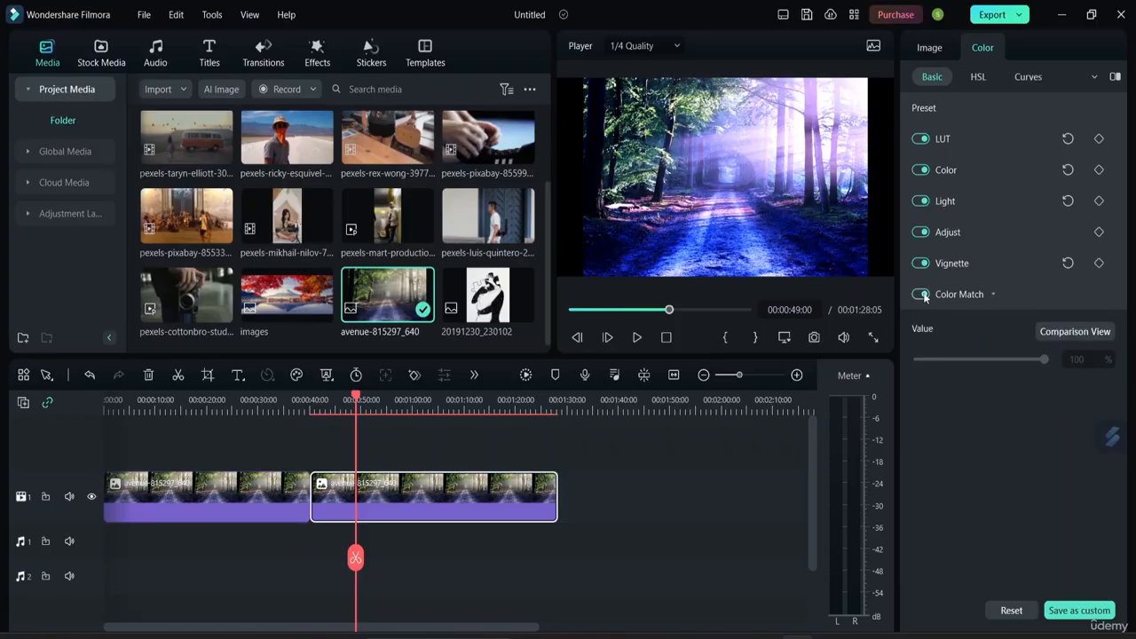
click(1051, 331)
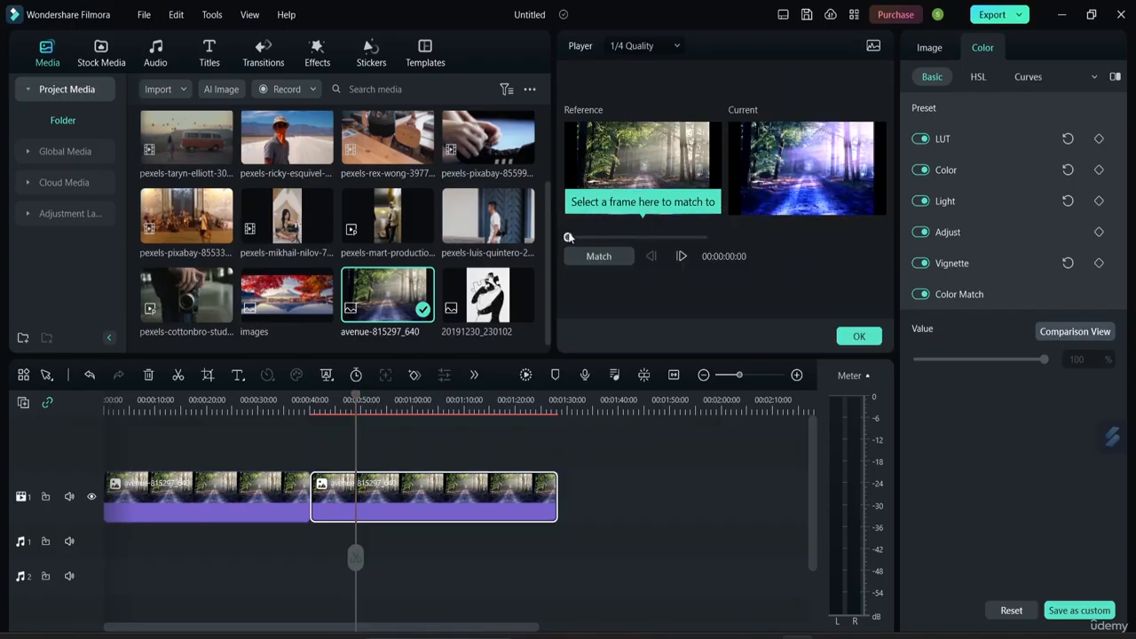
drag(568, 237, 615, 237)
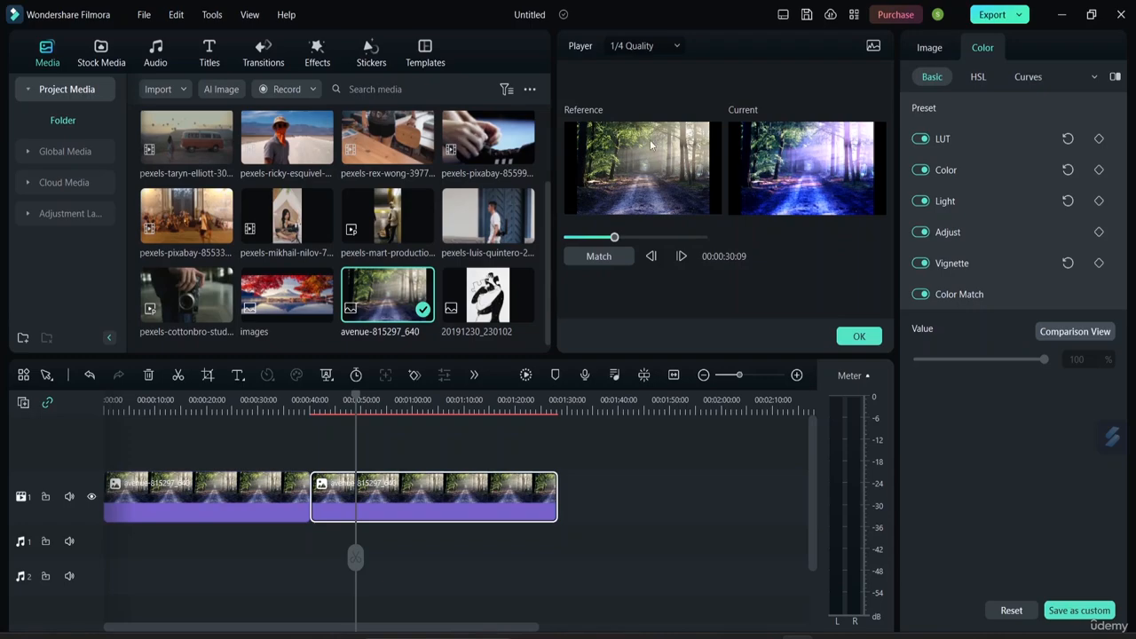
click(592, 237)
drag(591, 238, 657, 238)
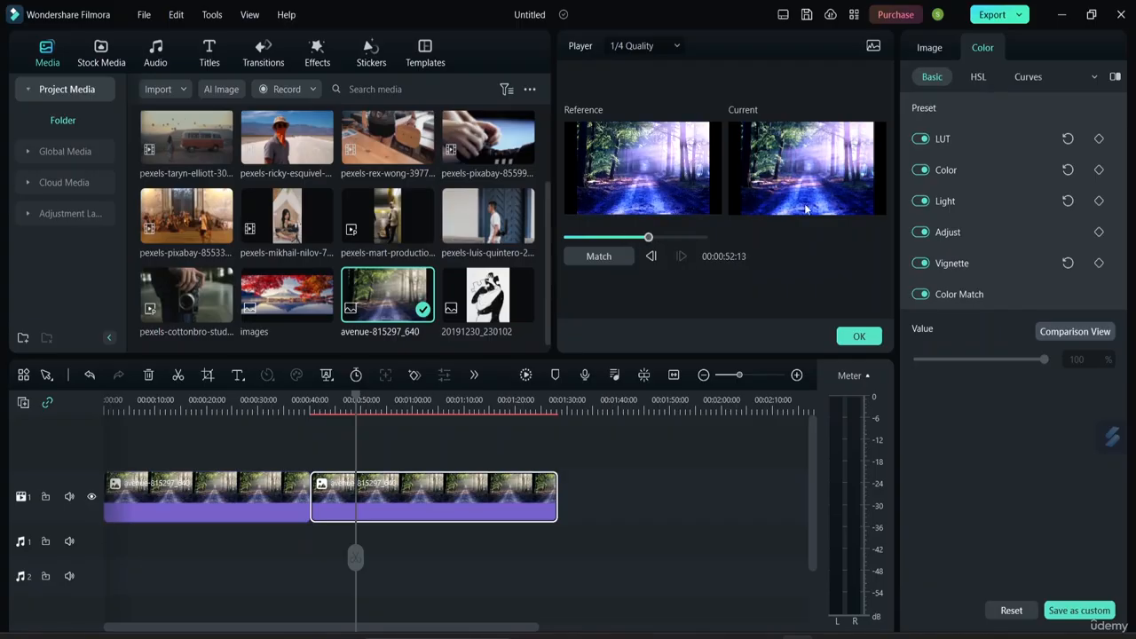
click(604, 238)
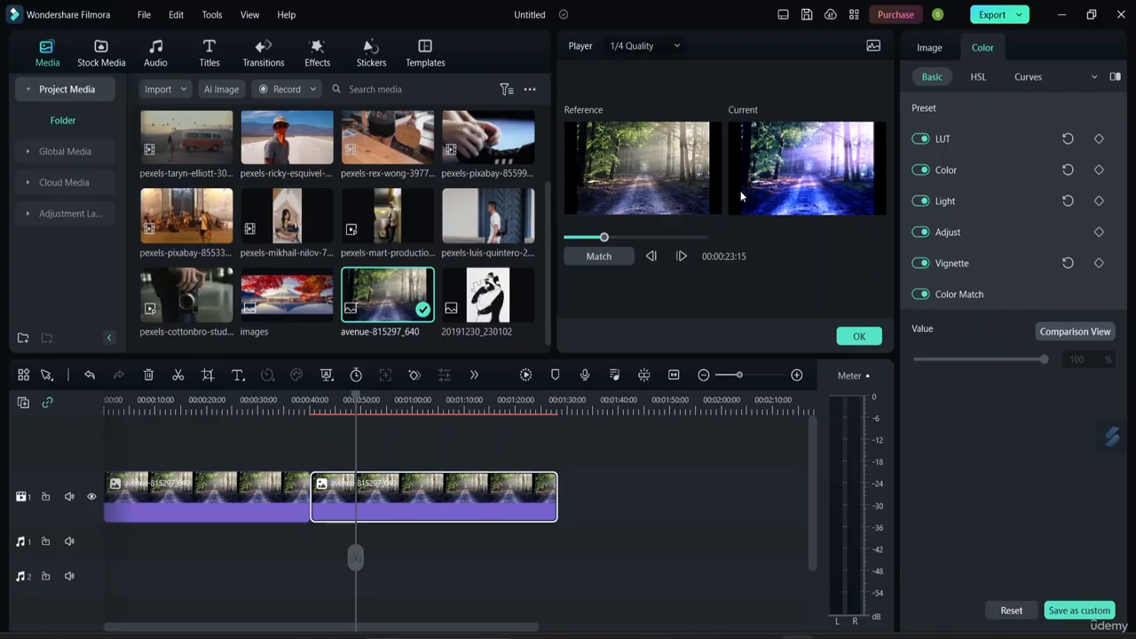
click(855, 335)
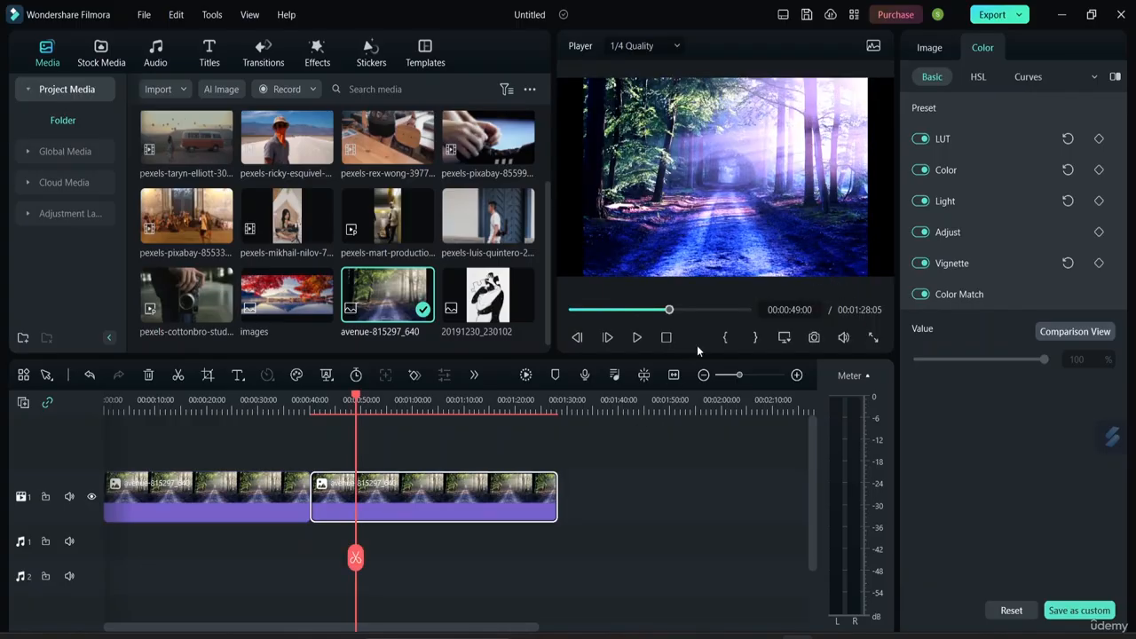
- Move the second segment's image within the preview, enlarge it to a scale of 104.84%, and check its transform values
mouse_move(721, 229)
mouse_down()
mouse_move(694, 214)
mouse_move(708, 216)
mouse_up()
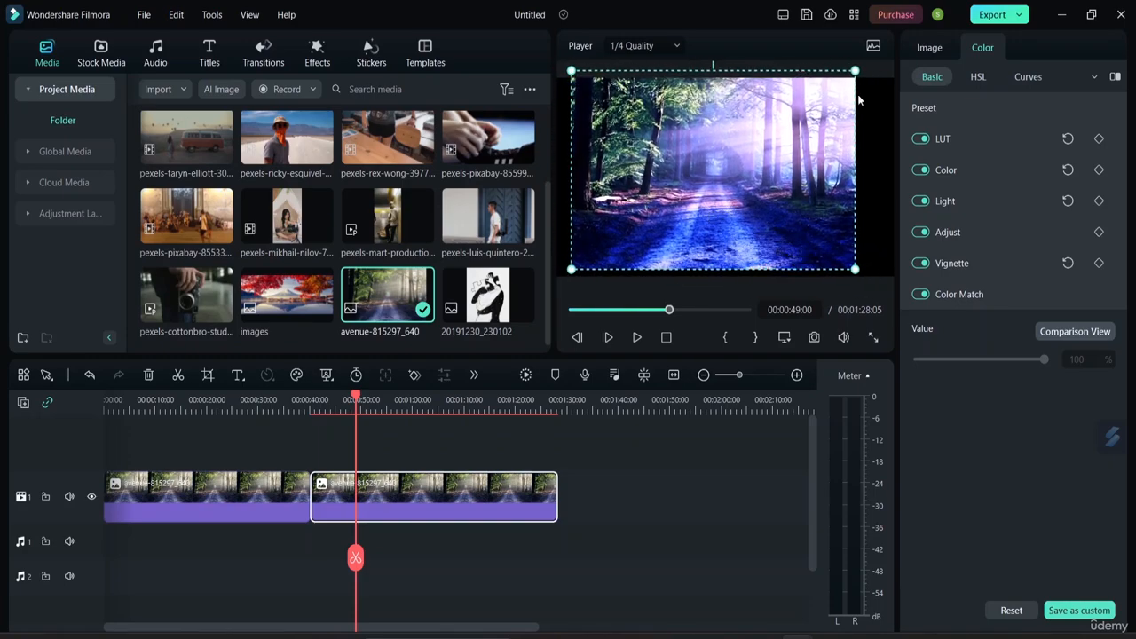
drag(856, 70, 868, 63)
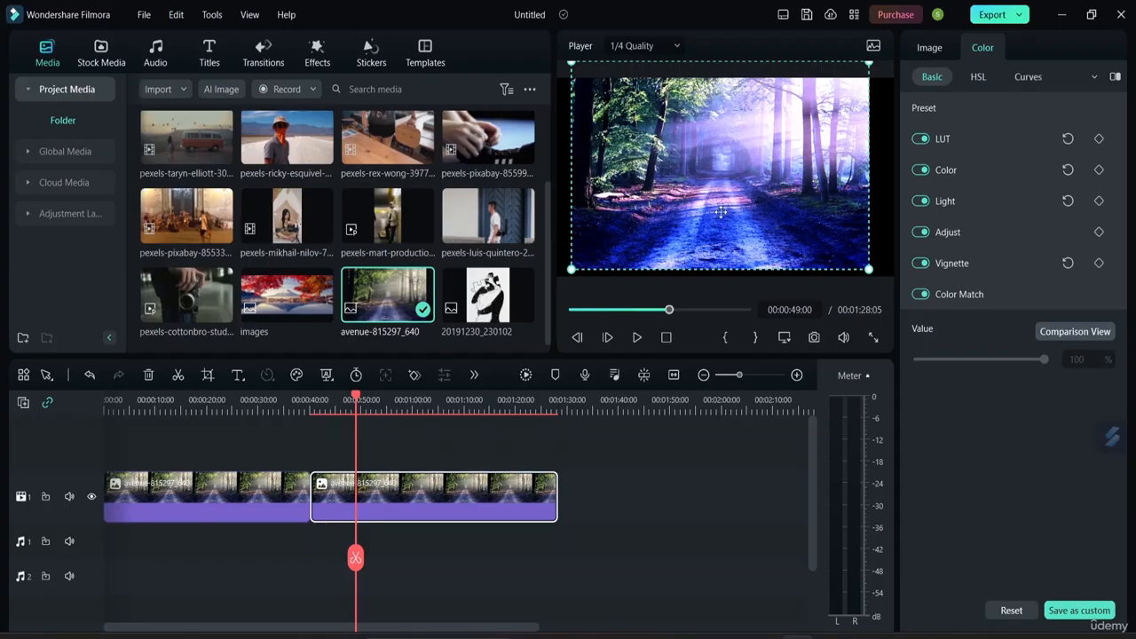
click(928, 53)
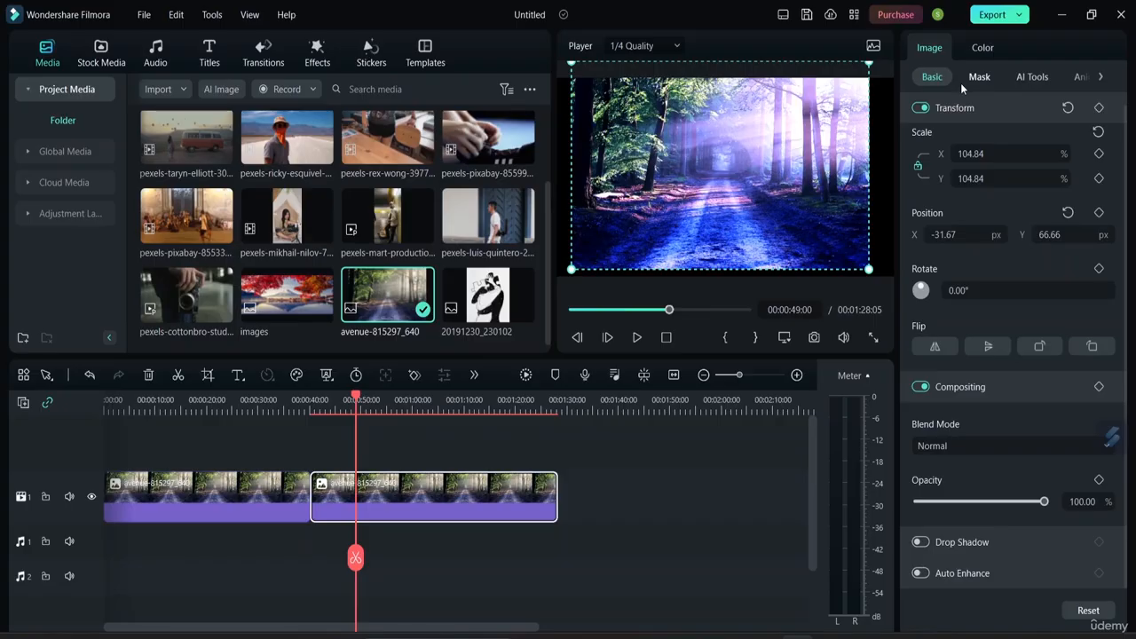
click(981, 49)
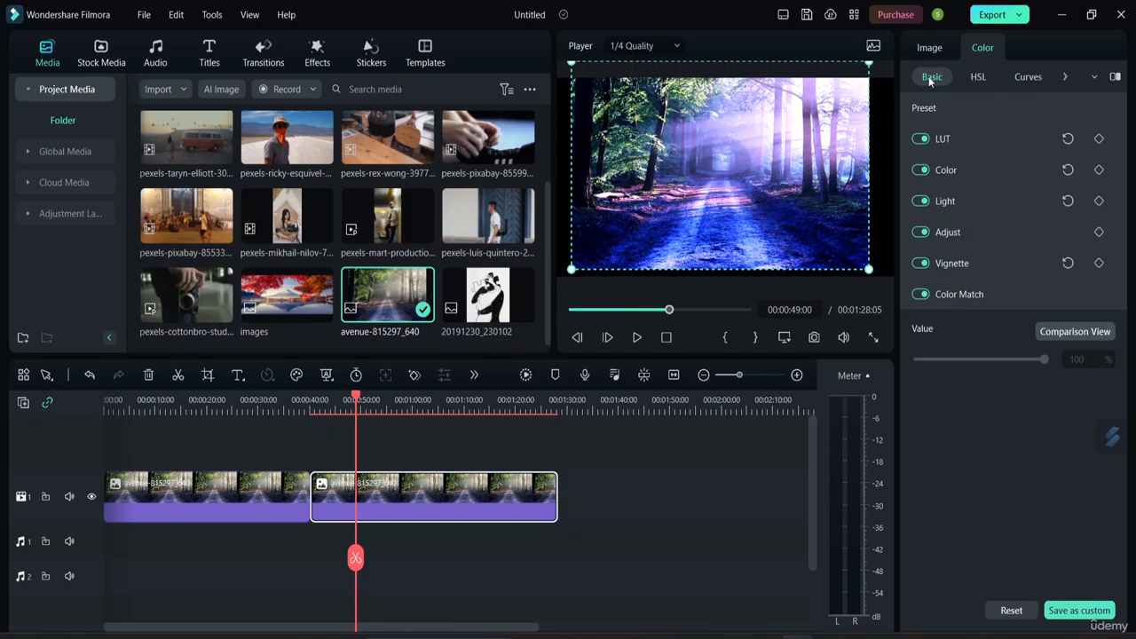
- In the HSL settings, set the red hue to 50.88 after trying -56.73, and the red saturation to 48.54
click(979, 78)
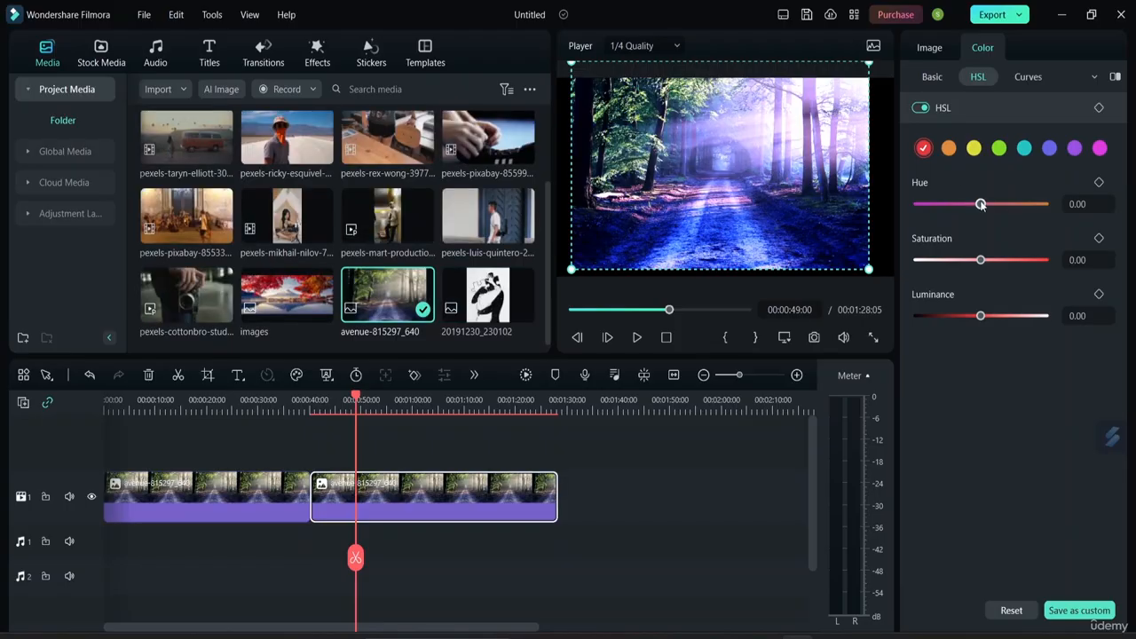
drag(980, 204, 947, 191)
drag(981, 260, 1011, 269)
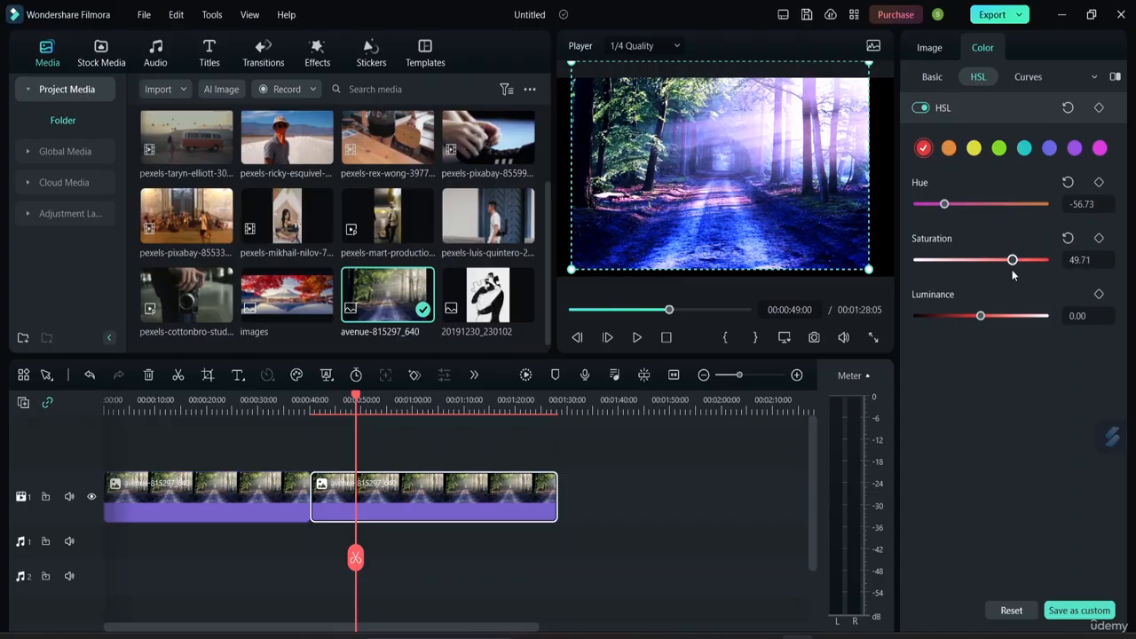
click(884, 184)
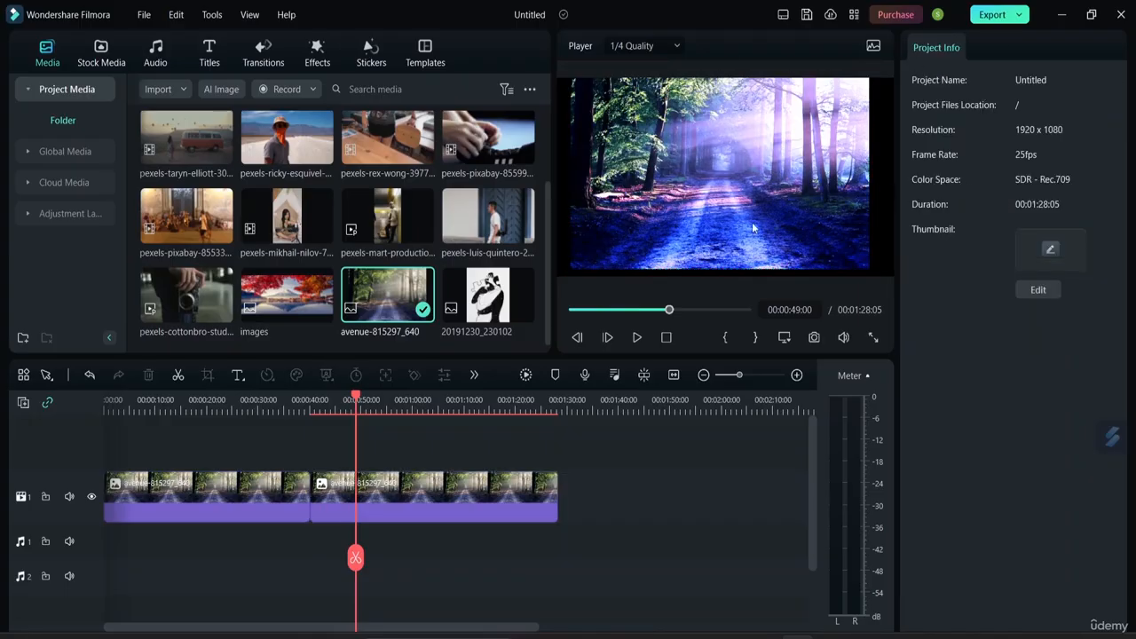
click(407, 498)
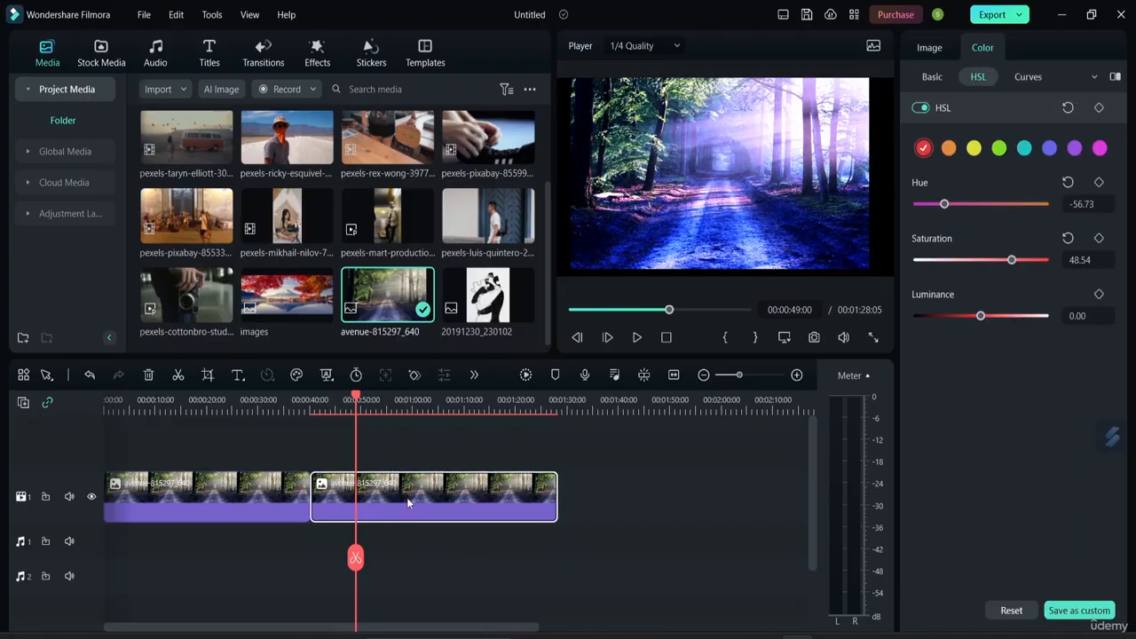
click(982, 204)
click(1013, 204)
- Turn off Color Match in the basic color settings and shift the second segment's image slightly down and right in the preview
click(932, 76)
click(923, 293)
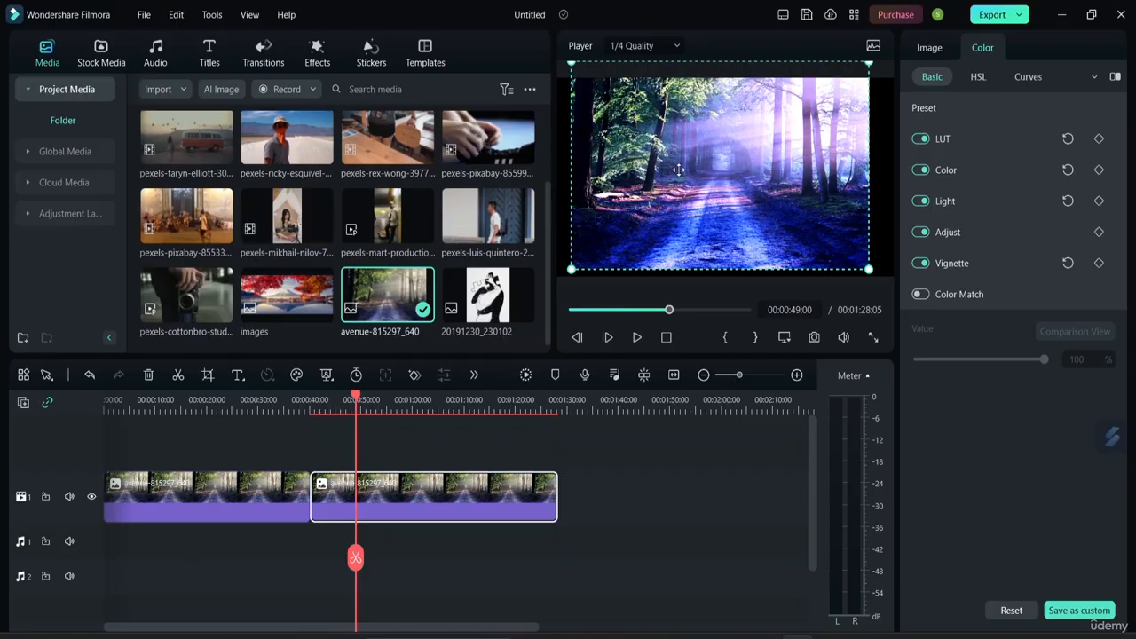
mouse_move(678, 171)
mouse_down()
mouse_move(544, 362)
mouse_move(572, 375)
mouse_move(683, 176)
mouse_up()
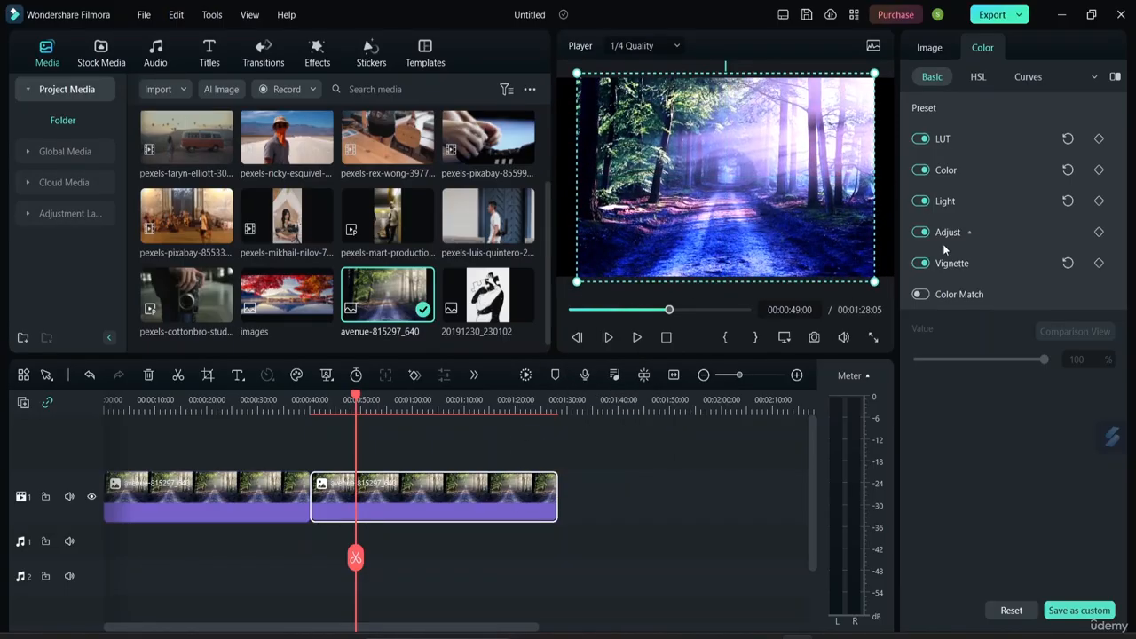
- Set the red HSL luminance to -100 and saturation to 28.65, and look at the orange and yellow channels
click(976, 88)
drag(980, 316, 917, 318)
mouse_move(1011, 260)
mouse_down()
mouse_move(912, 267)
mouse_move(998, 260)
mouse_up()
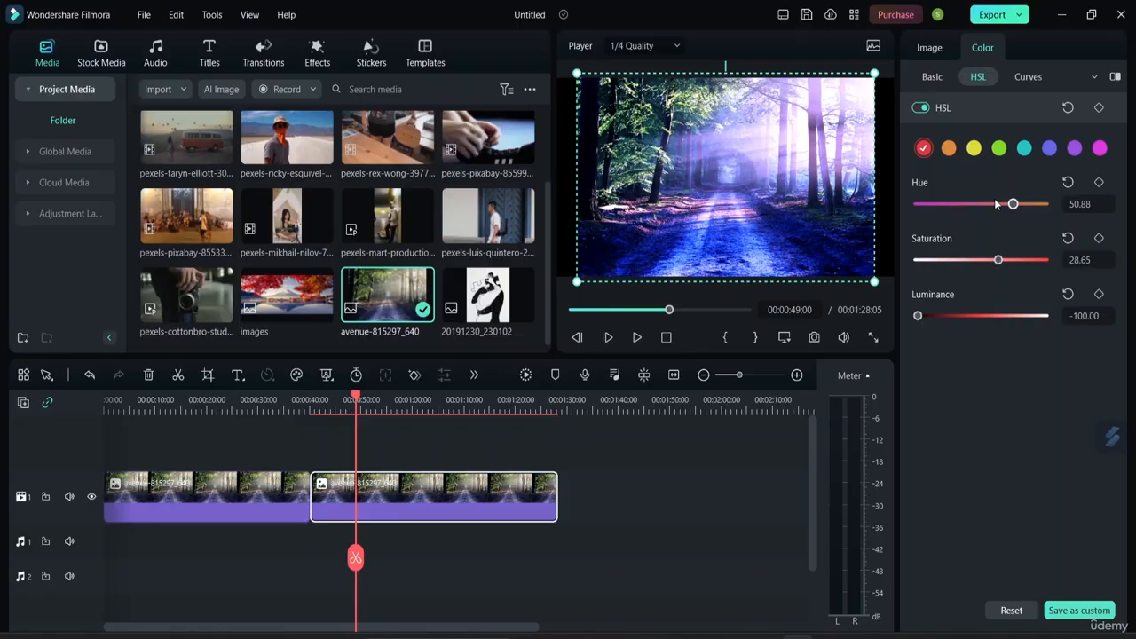
click(949, 148)
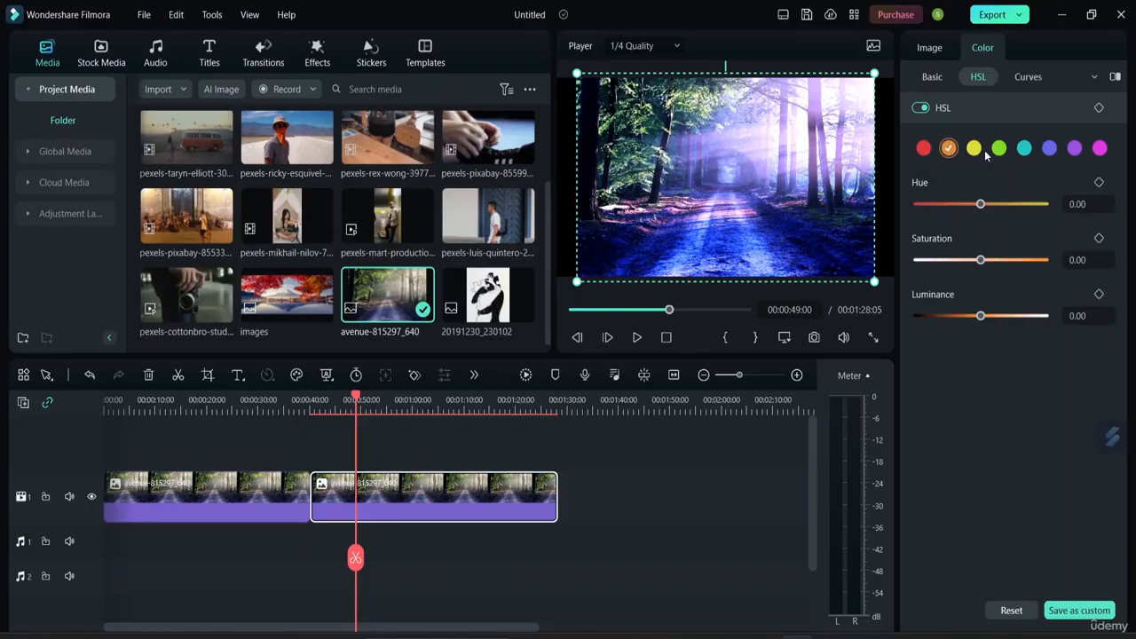
click(975, 149)
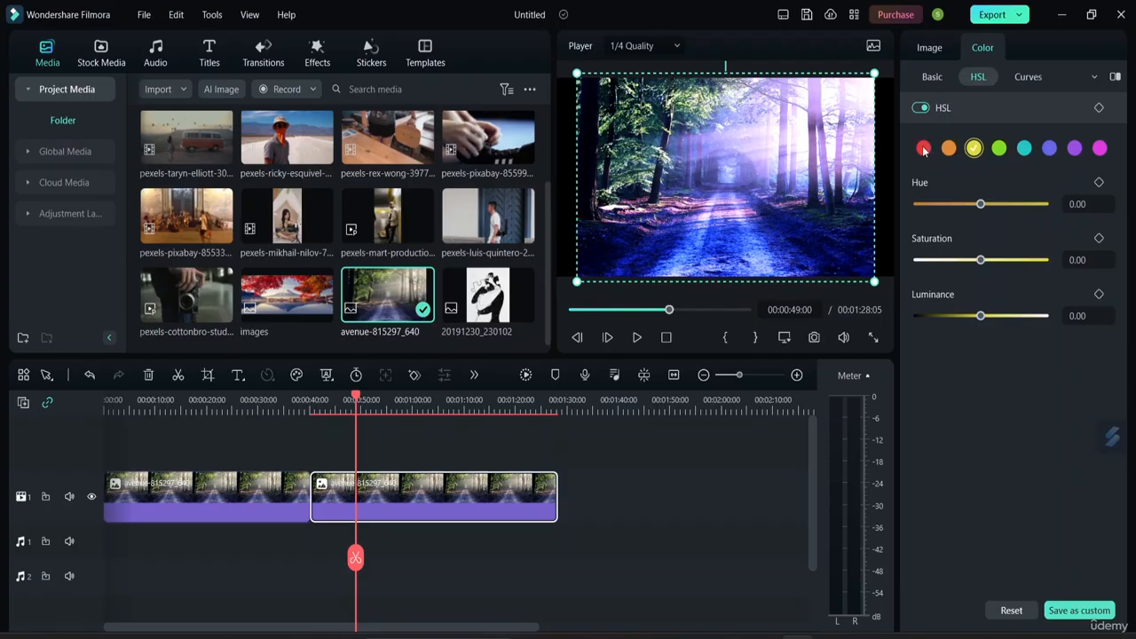
- Check the red HSL channel of the second image segment and lower the hue of the green channel
click(923, 148)
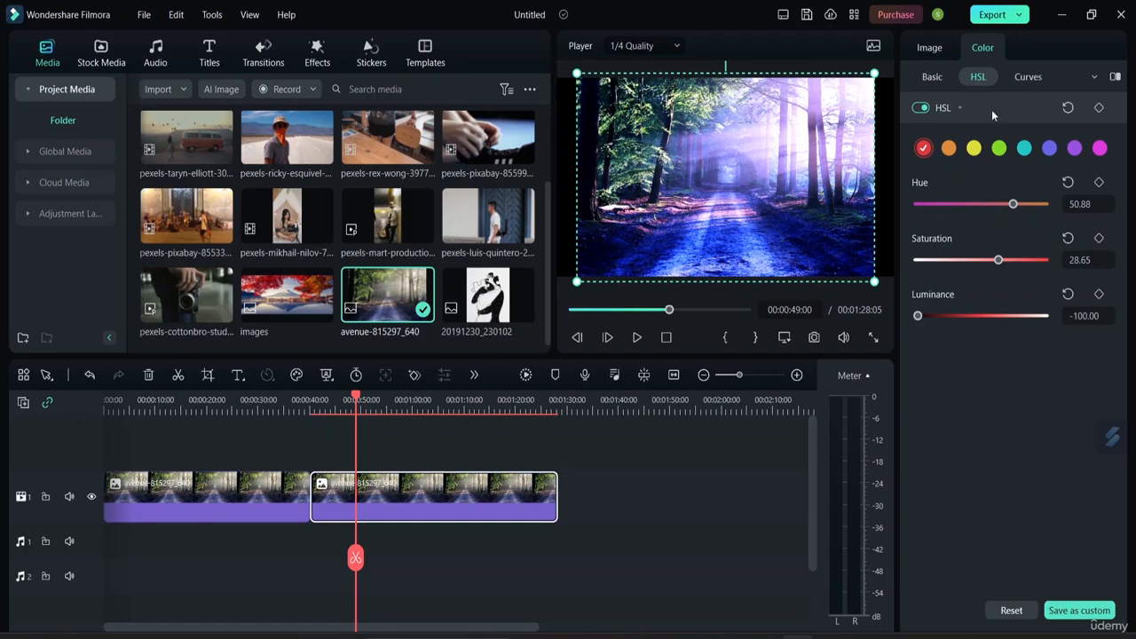
click(1000, 149)
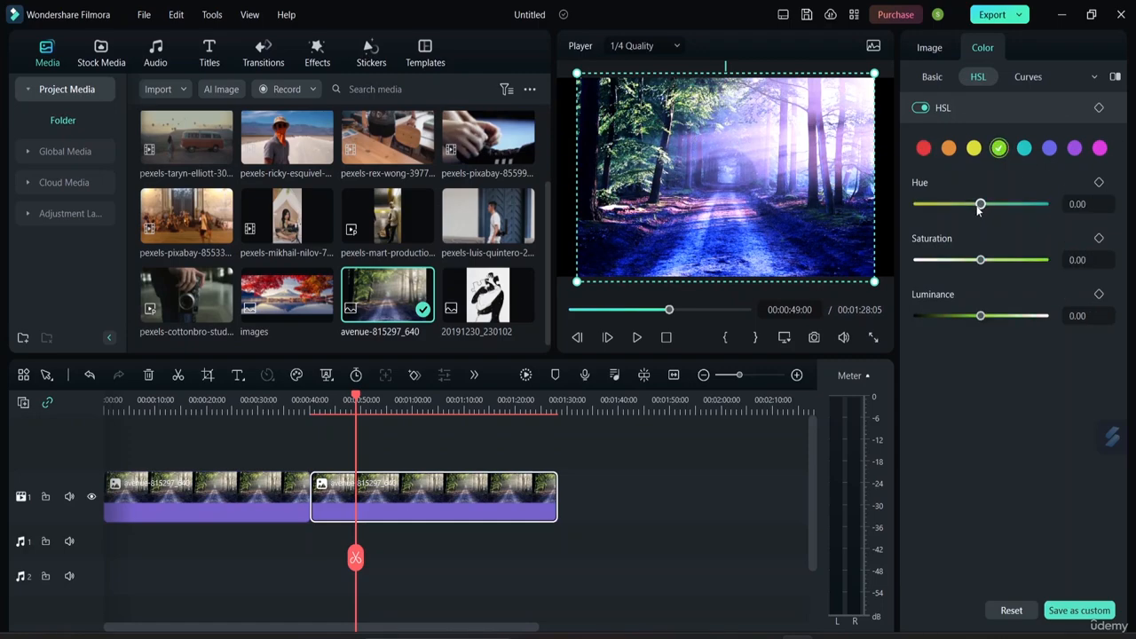
drag(978, 206, 923, 204)
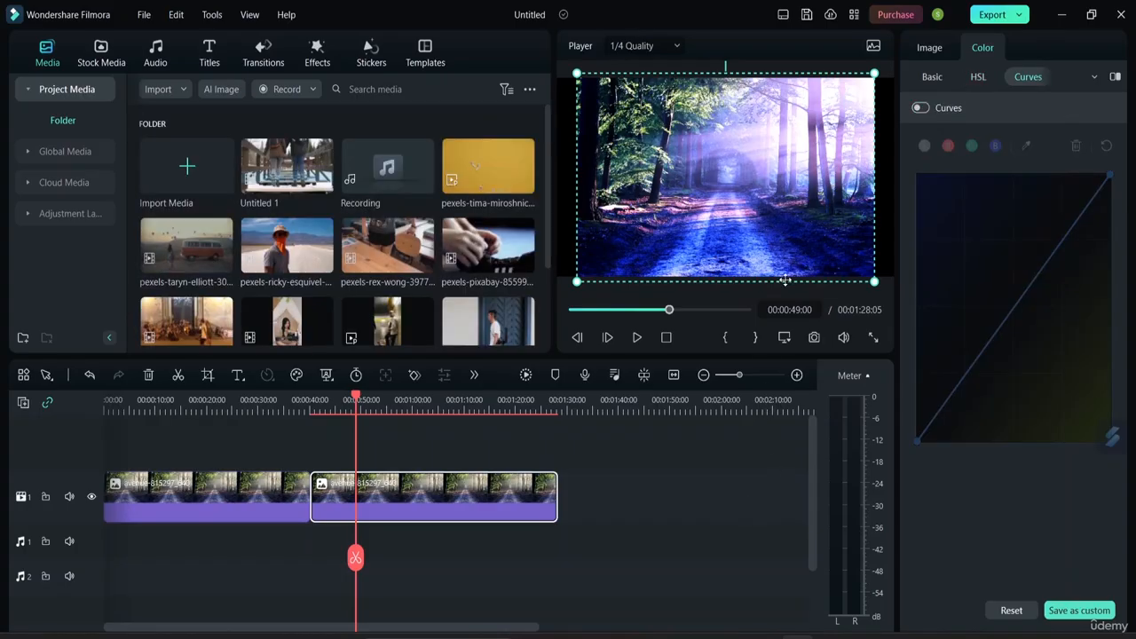
- Add the clip of the man walking in the desert from the project media to a new track above the image segments
scroll(328, 266, down, 3)
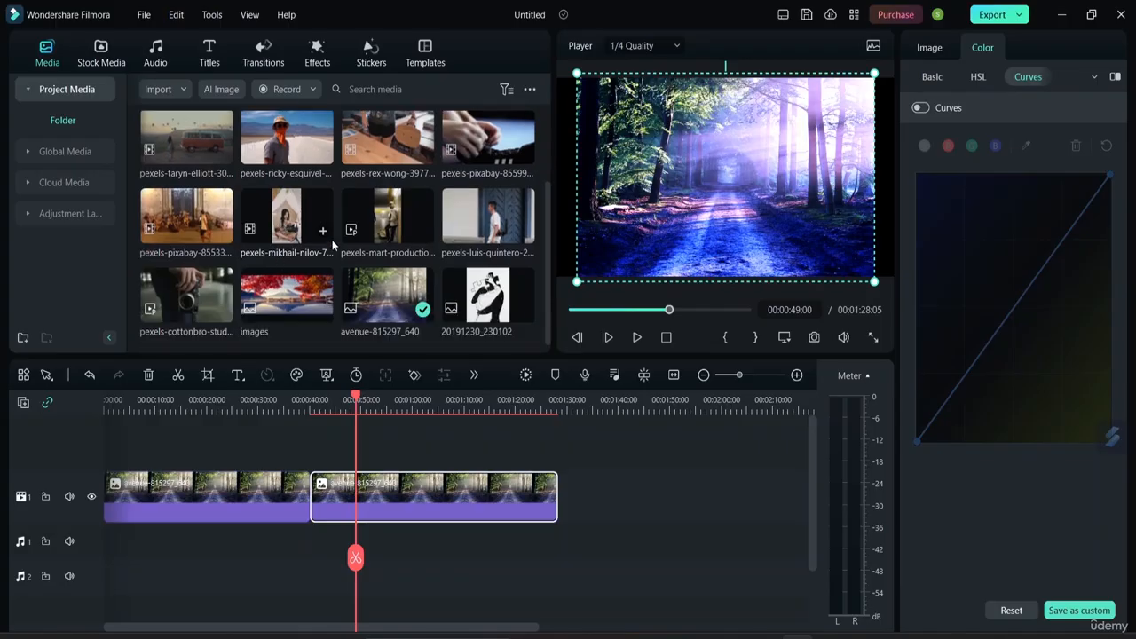
scroll(375, 254, up, 3)
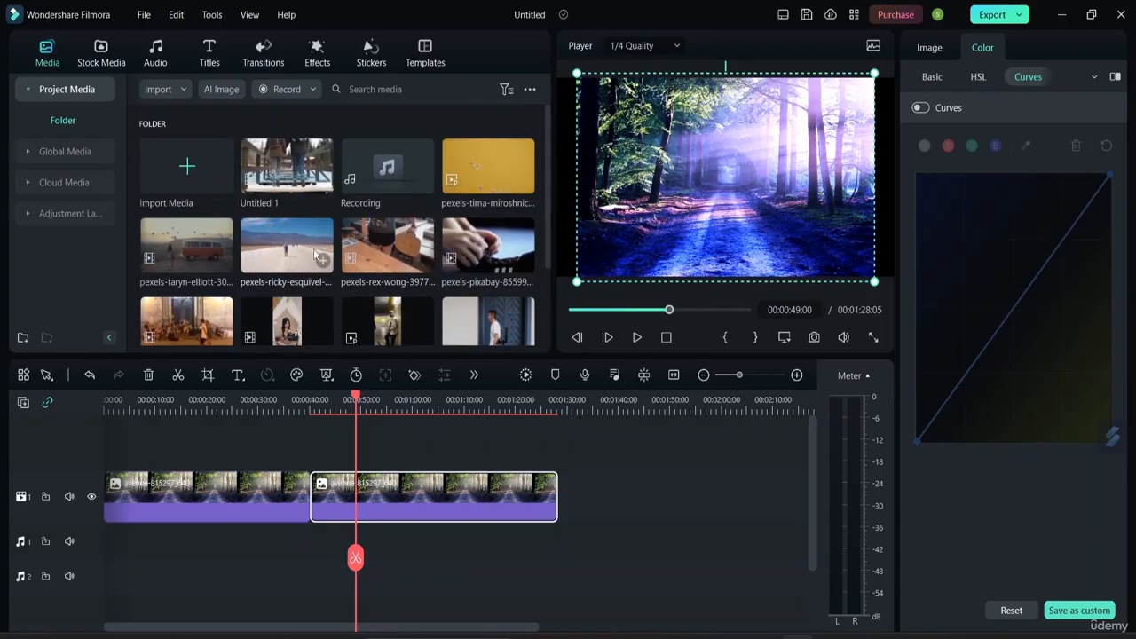
click(286, 256)
drag(285, 255, 147, 452)
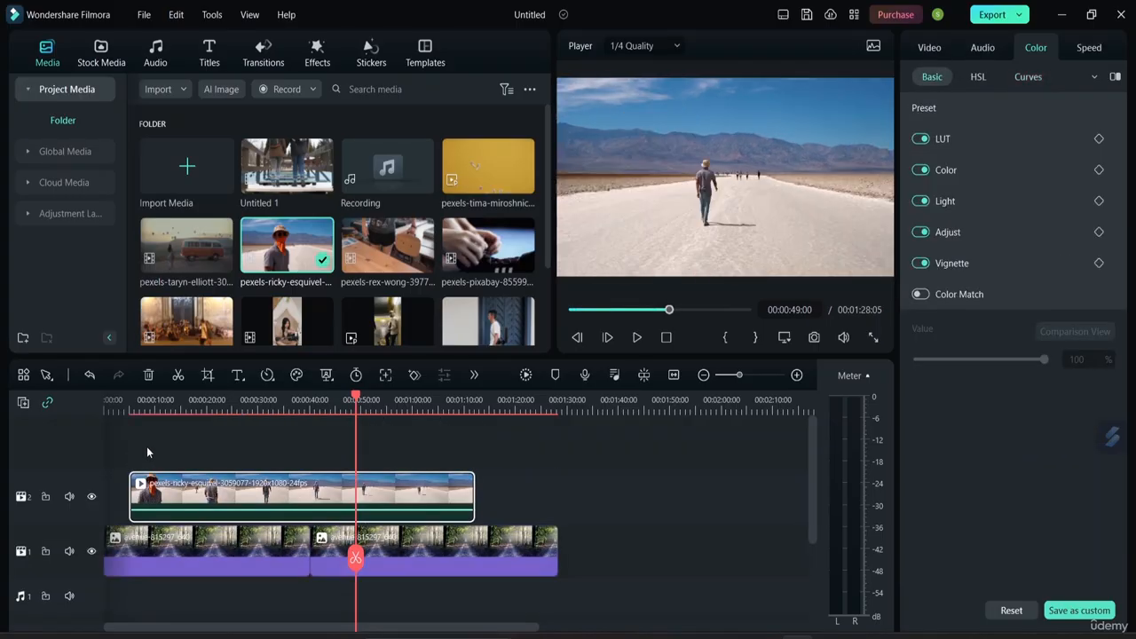
- Delete both forest image segments from the timeline so only the desert video clip remains
click(154, 552)
right_click(153, 552)
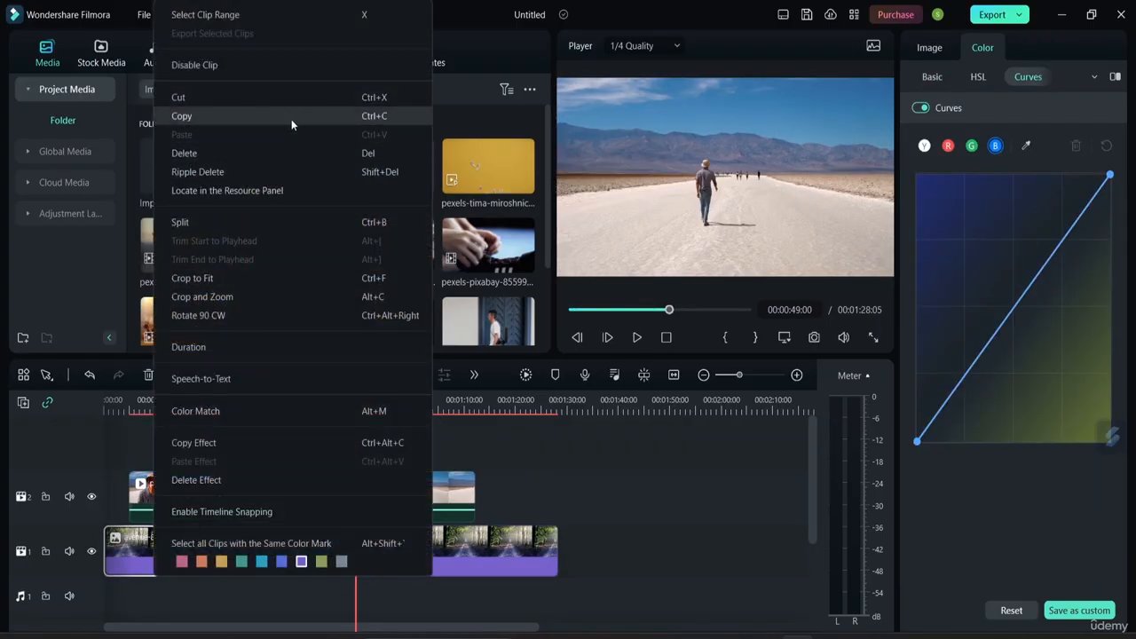
click(310, 174)
click(392, 552)
right_click(392, 551)
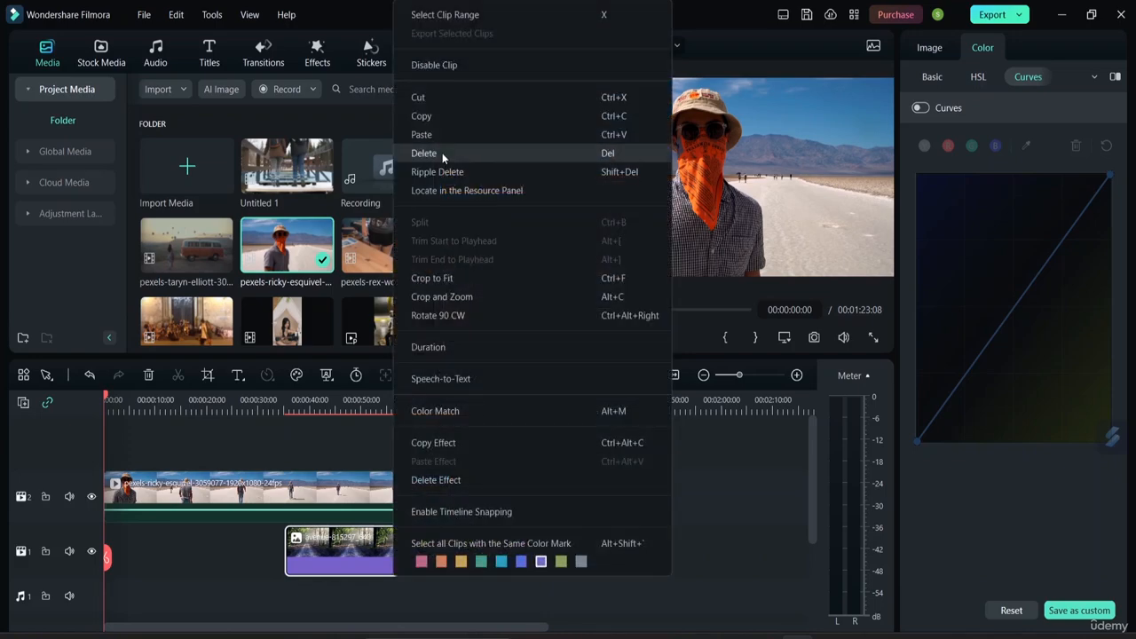
click(468, 108)
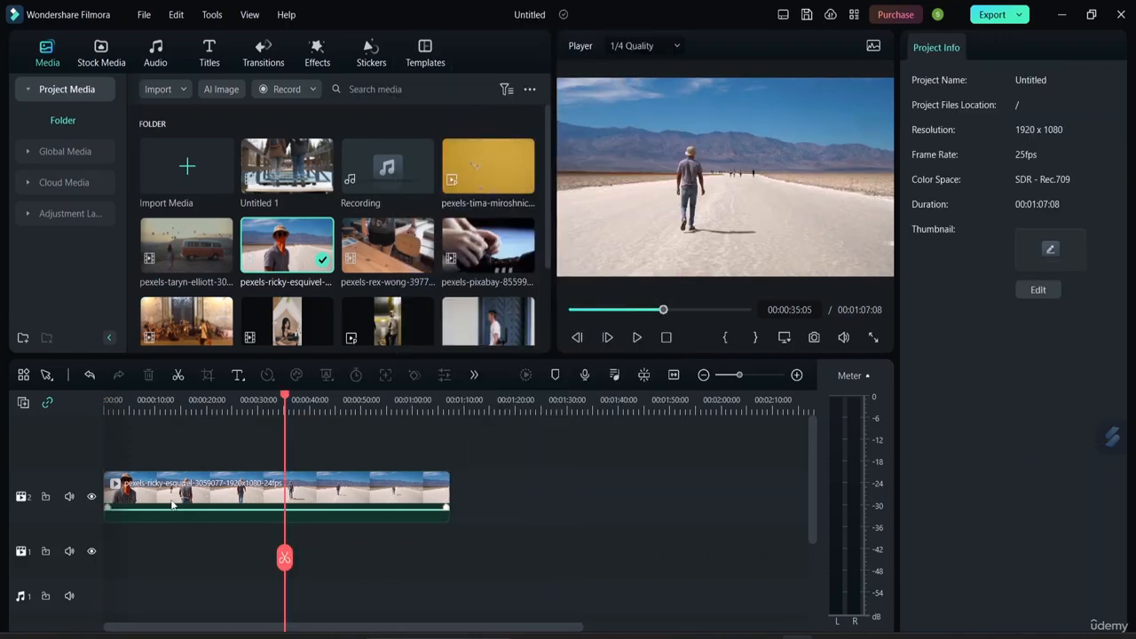
- Apply the Cyberpunk 2 LUT to the desert video clip in the basic color settings
click(345, 486)
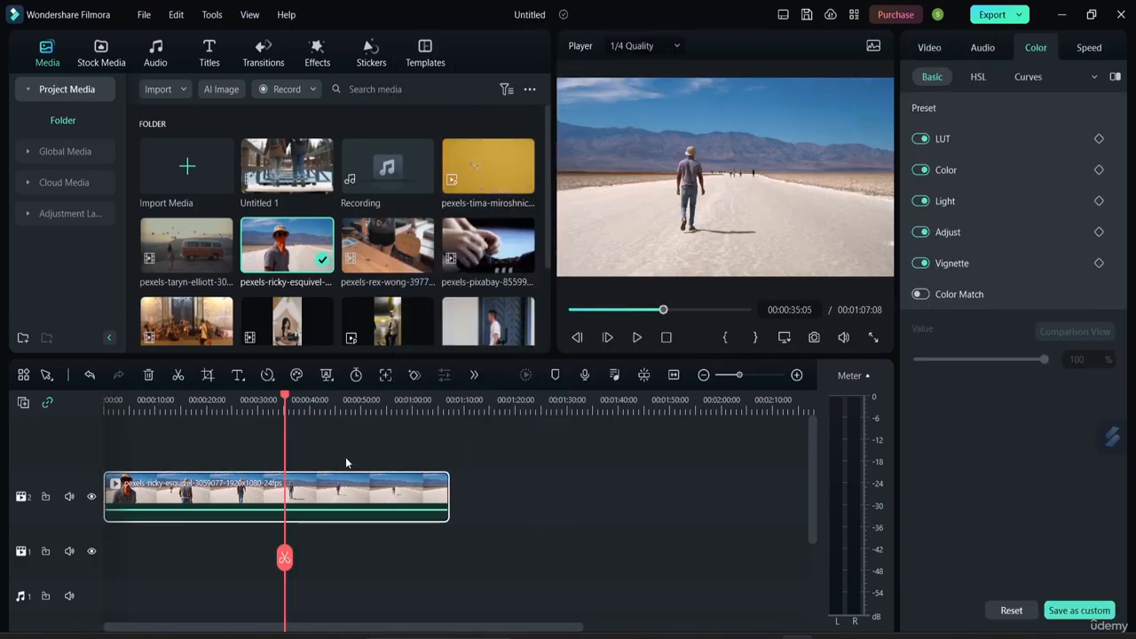
click(961, 137)
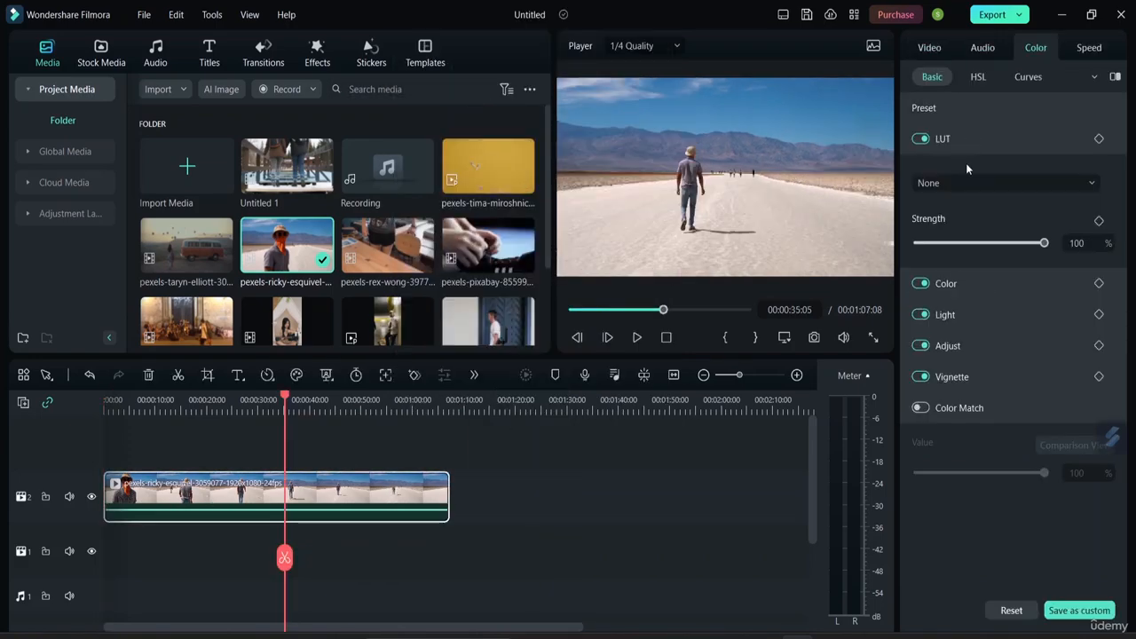
click(1092, 183)
click(998, 267)
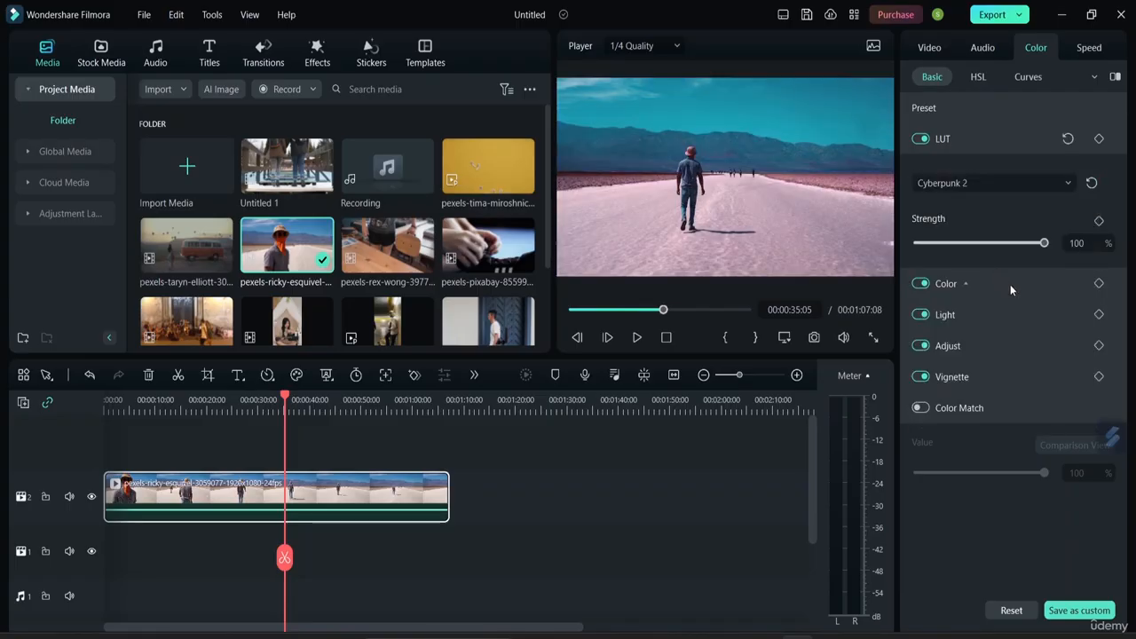
- Set the desert clip's green HSL channel to hue 56.73, saturation 27.49 and luminance 61.40
click(978, 77)
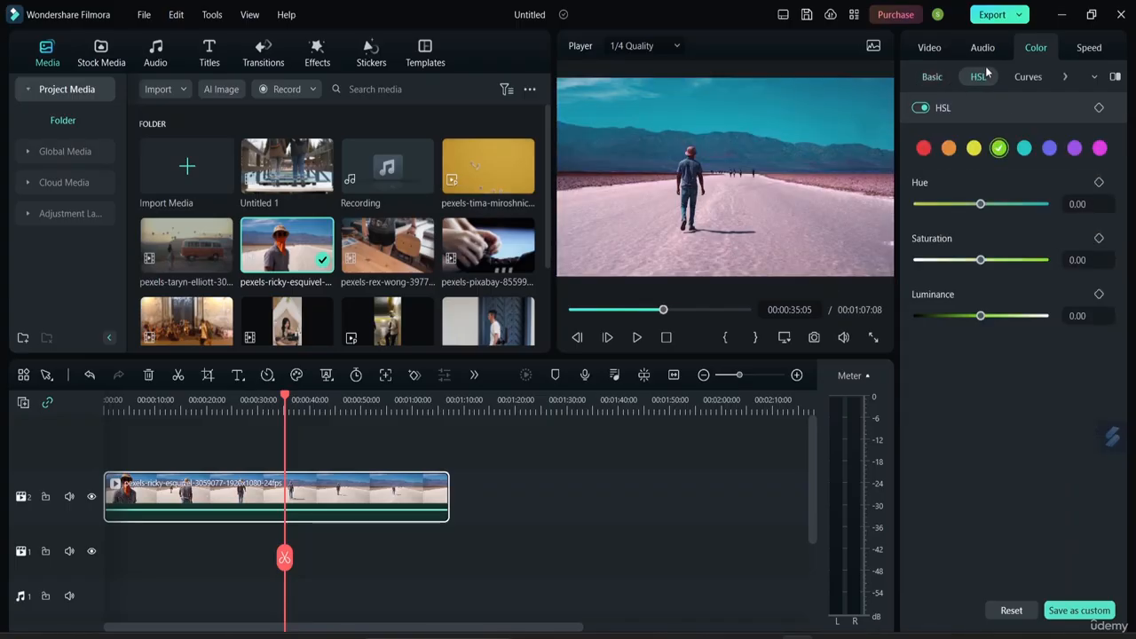
drag(979, 204, 1016, 204)
mouse_move(980, 260)
mouse_down()
mouse_move(919, 260)
mouse_move(997, 260)
mouse_up()
drag(980, 316, 1021, 316)
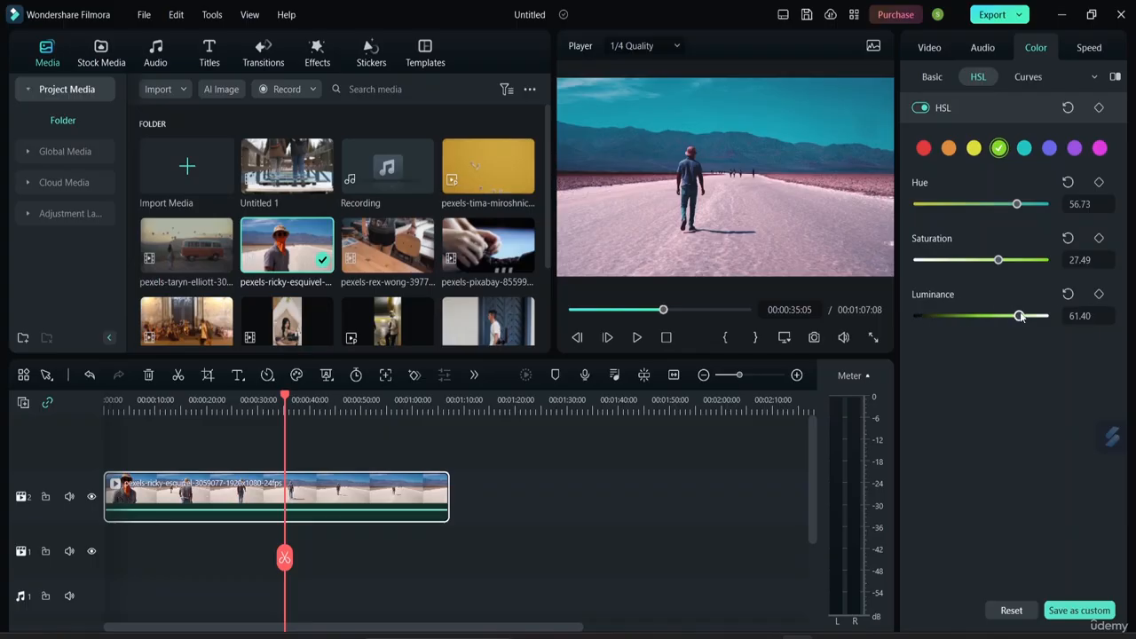
- Adjust the red color curve of the desert clip and add a control point near the shadows of the green curve
click(1030, 77)
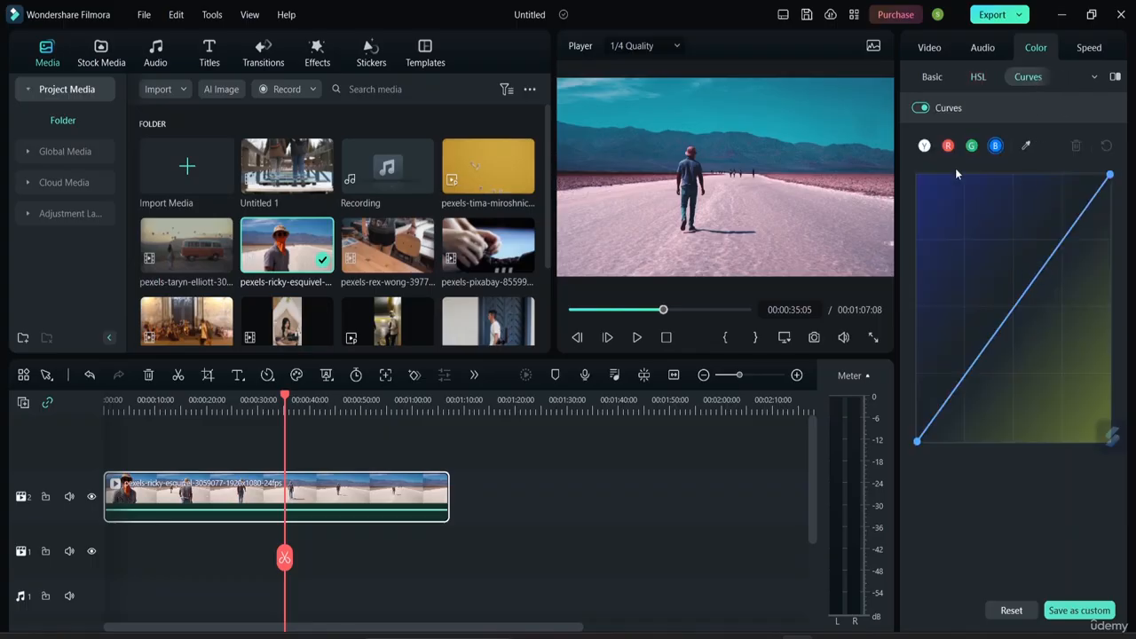
click(947, 146)
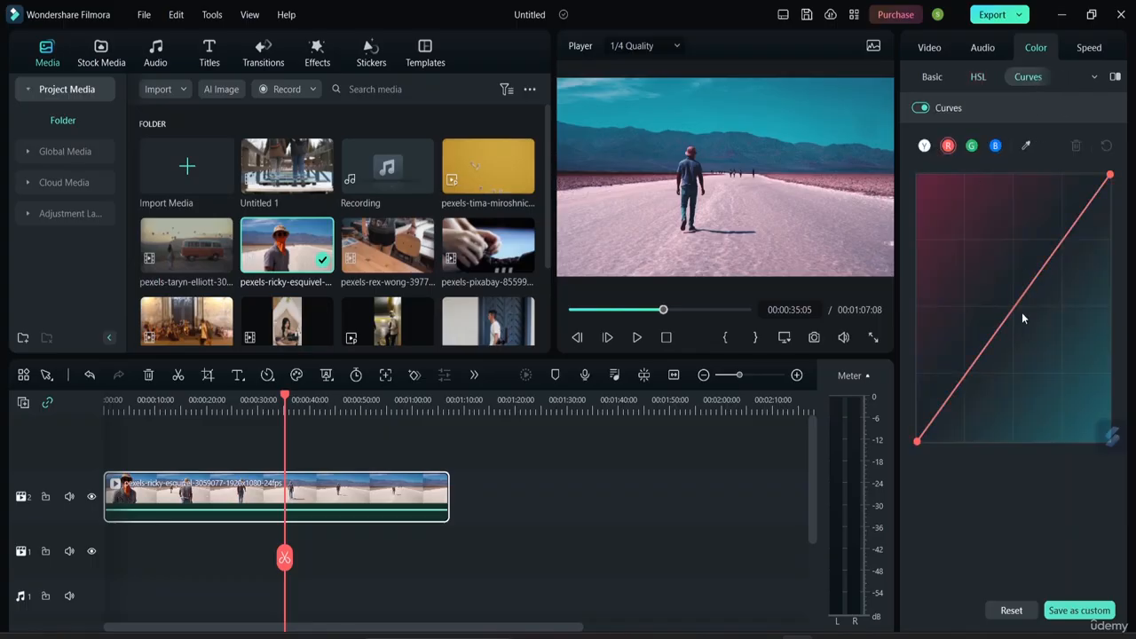
drag(1022, 313, 963, 388)
click(971, 146)
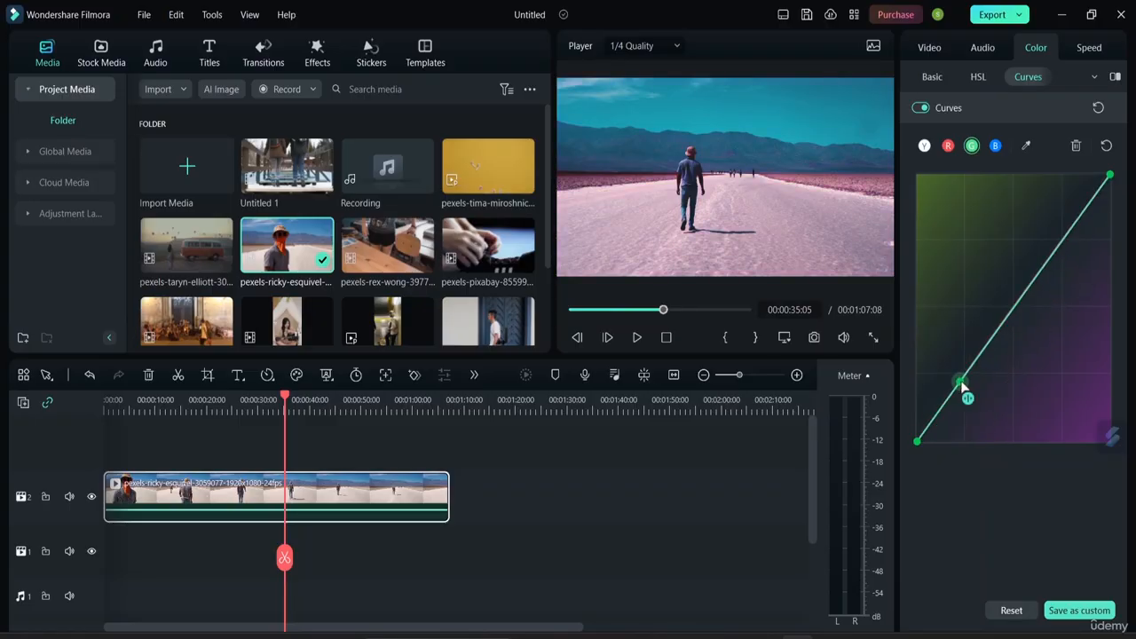
- Try a midtone point on the blue curve and an eyedropper sample of the sky, and reset the blue curve
click(995, 146)
drag(1032, 282, 1008, 318)
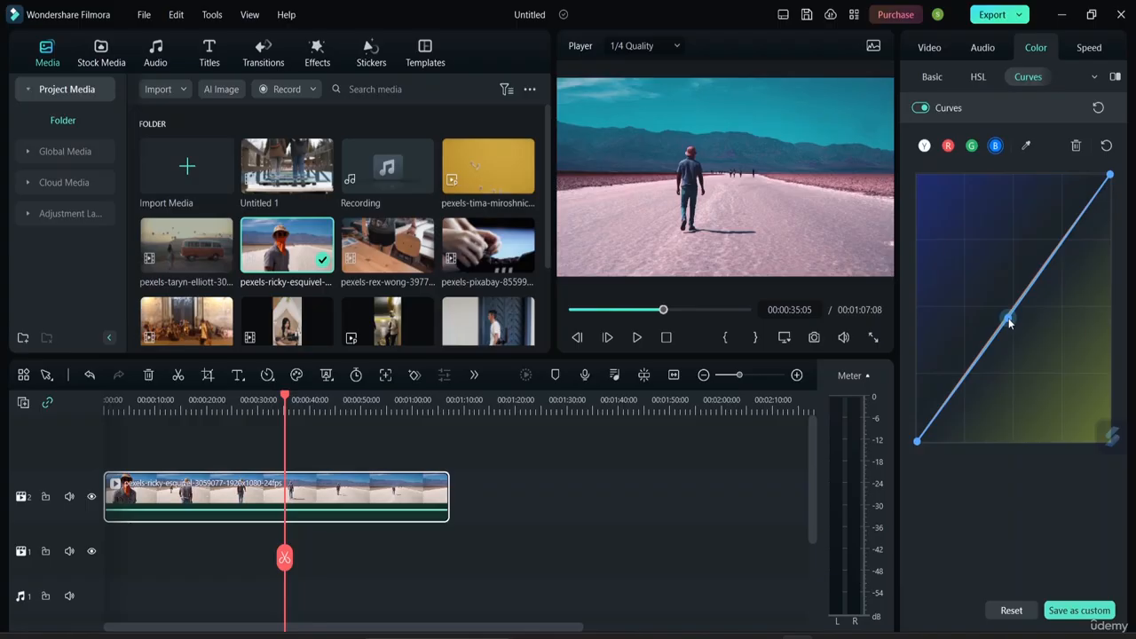
click(1027, 146)
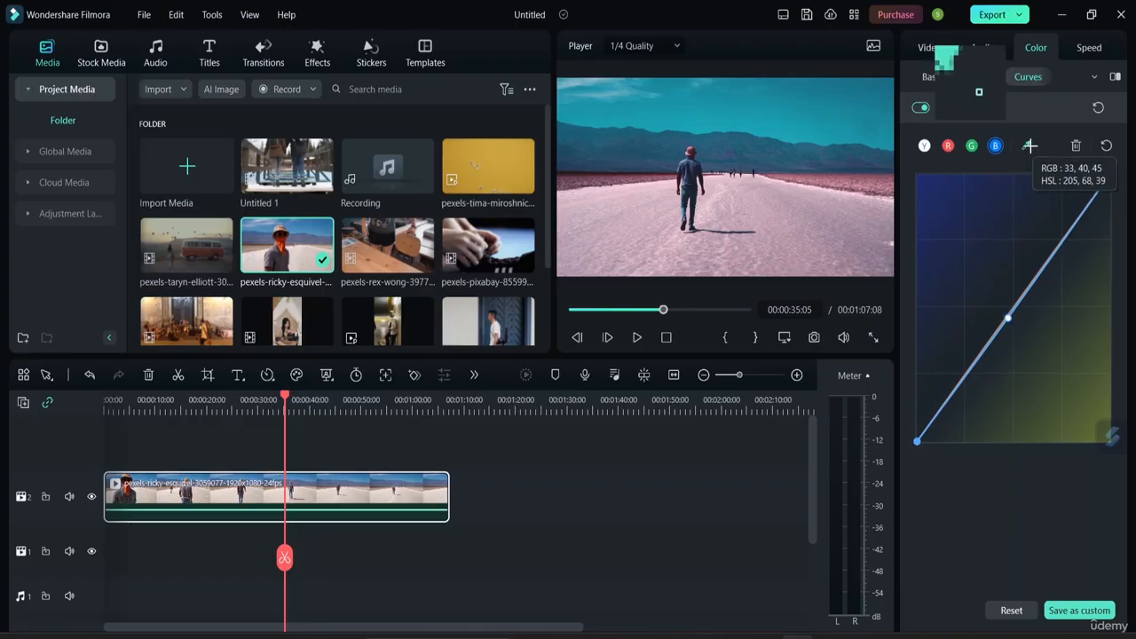
click(827, 117)
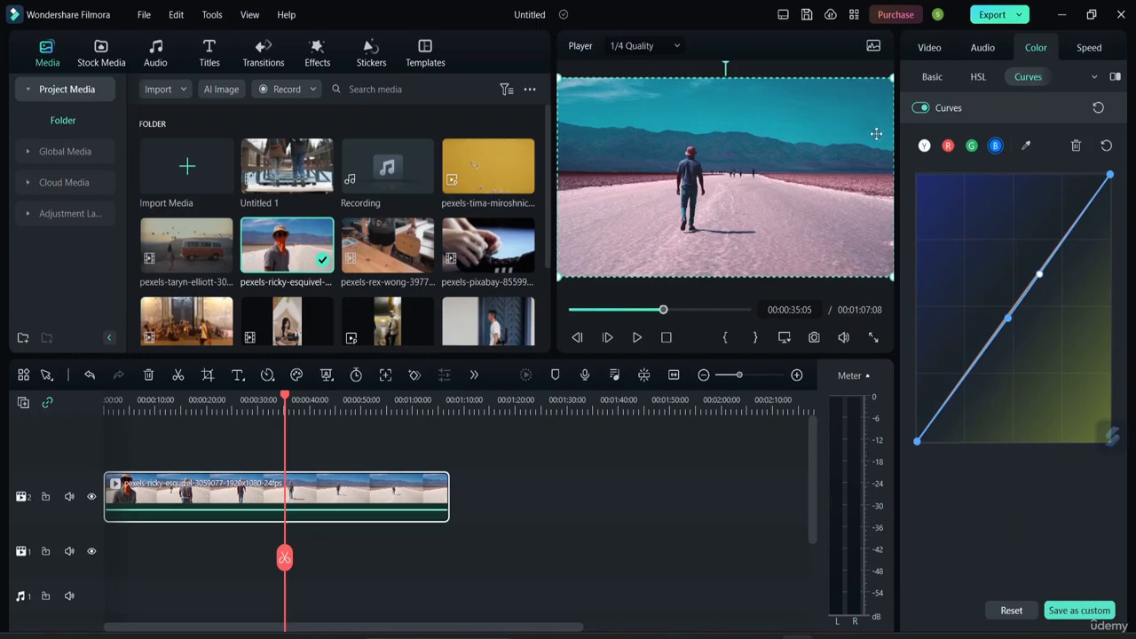
click(1106, 148)
- In the color wheels, raise the brightness of the highlights and shadows and slightly lower the midtones
click(1062, 77)
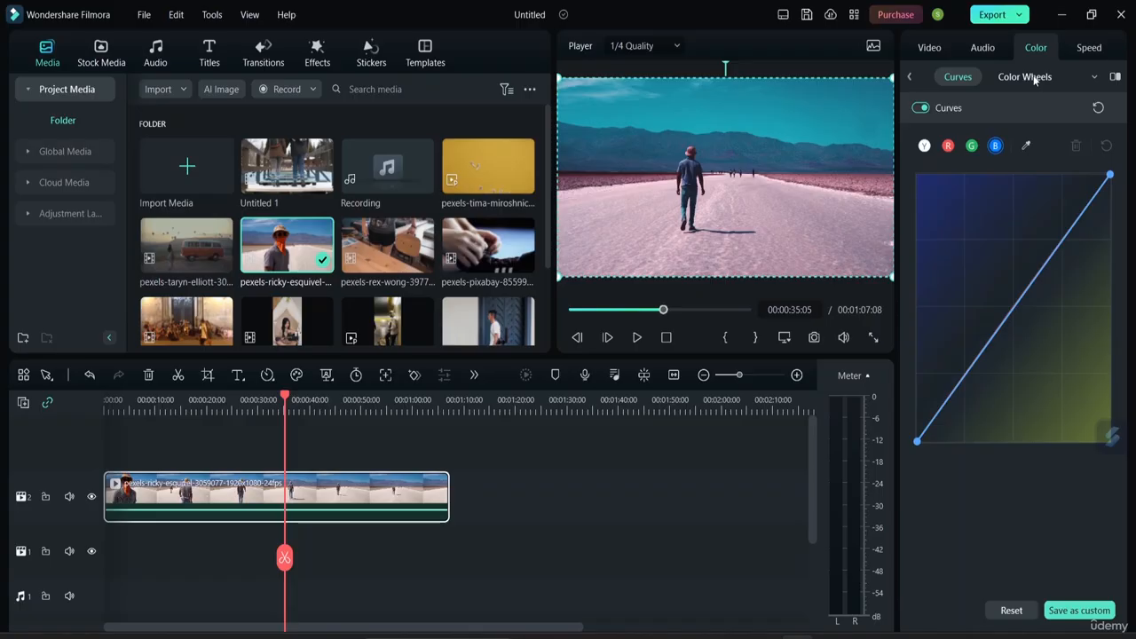
click(1029, 78)
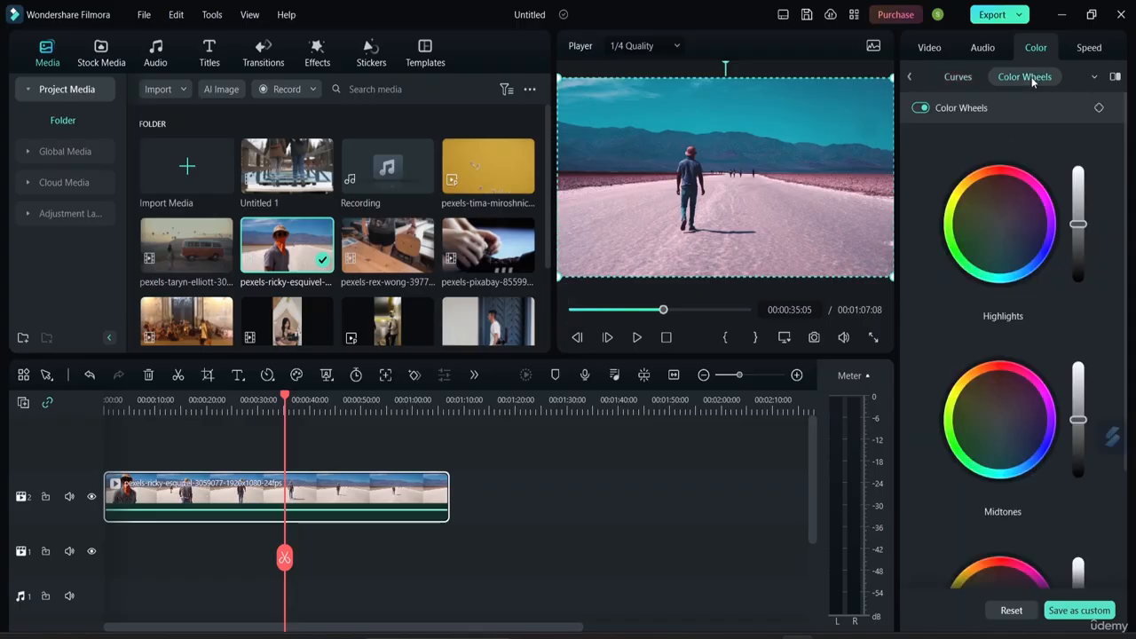
mouse_move(1081, 227)
mouse_down()
mouse_move(1073, 169)
mouse_move(1079, 275)
mouse_move(1078, 222)
mouse_up()
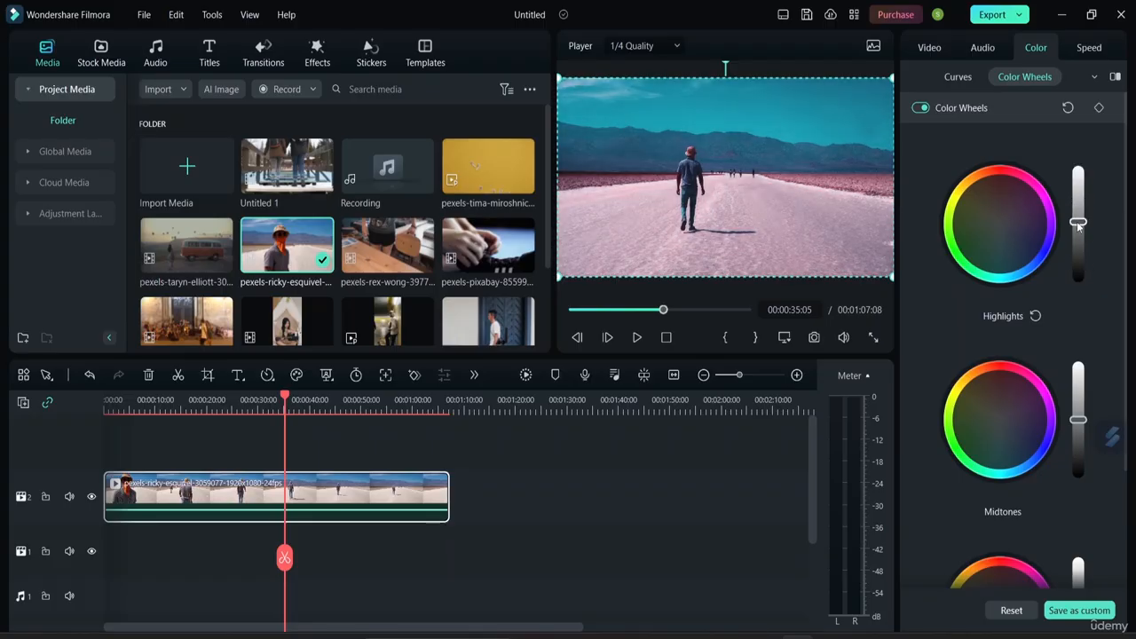
scroll(1052, 352, down, 2)
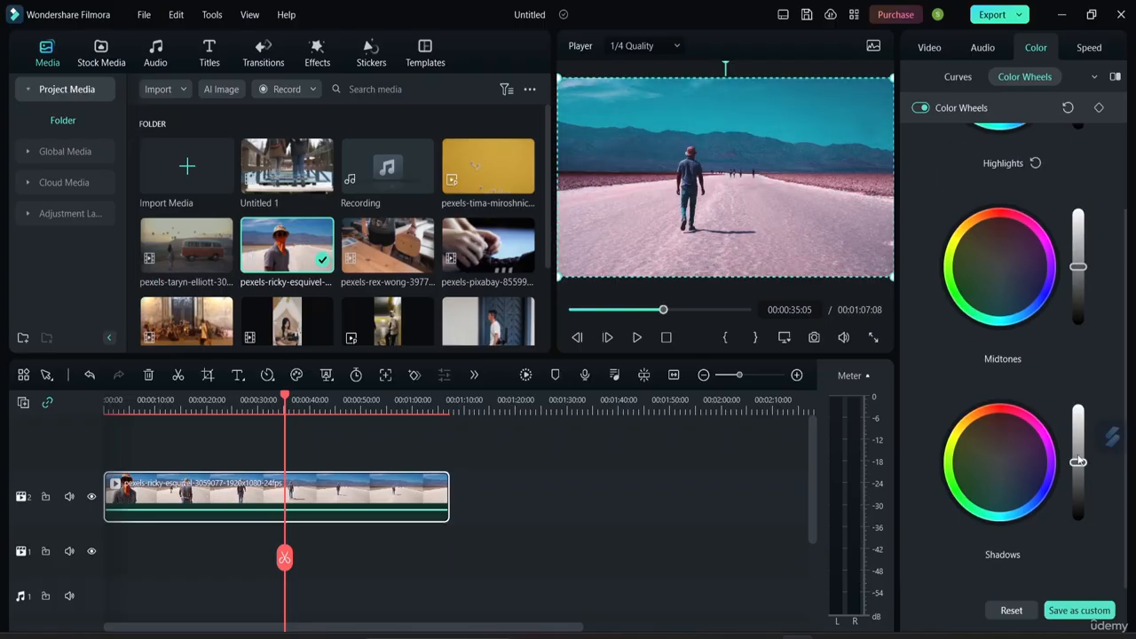
mouse_move(1076, 463)
mouse_down()
mouse_move(1085, 502)
mouse_move(1077, 441)
mouse_up()
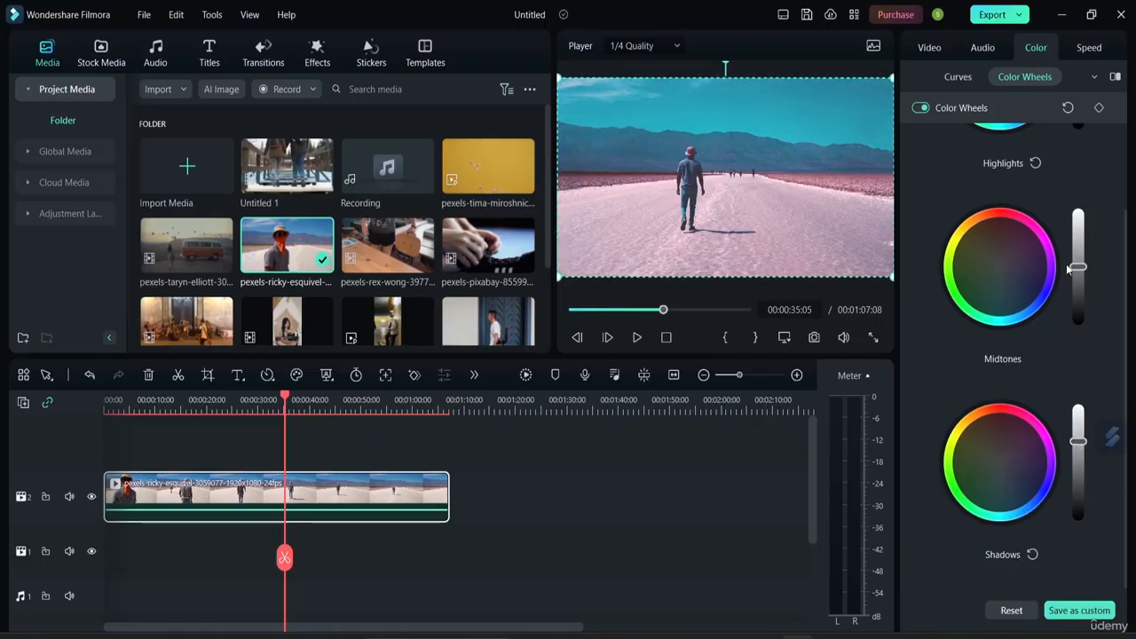
mouse_move(1075, 267)
mouse_down()
mouse_move(1077, 321)
mouse_move(1077, 279)
mouse_up()
scroll(1077, 218, up, 2)
mouse_move(1078, 165)
mouse_down()
mouse_move(1084, 208)
mouse_move(1072, 149)
mouse_up()
scroll(1034, 311, up, 1)
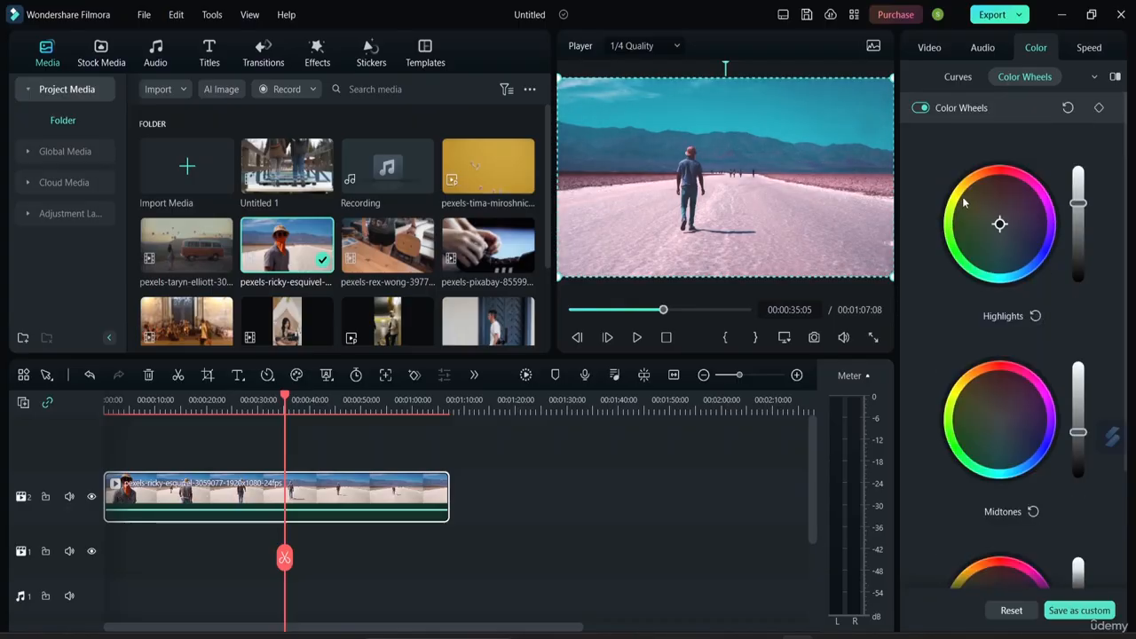
- Compare the clip before and after grading in Side-by-Side View, switching the comparison on and off
click(1093, 77)
click(1091, 80)
click(1094, 79)
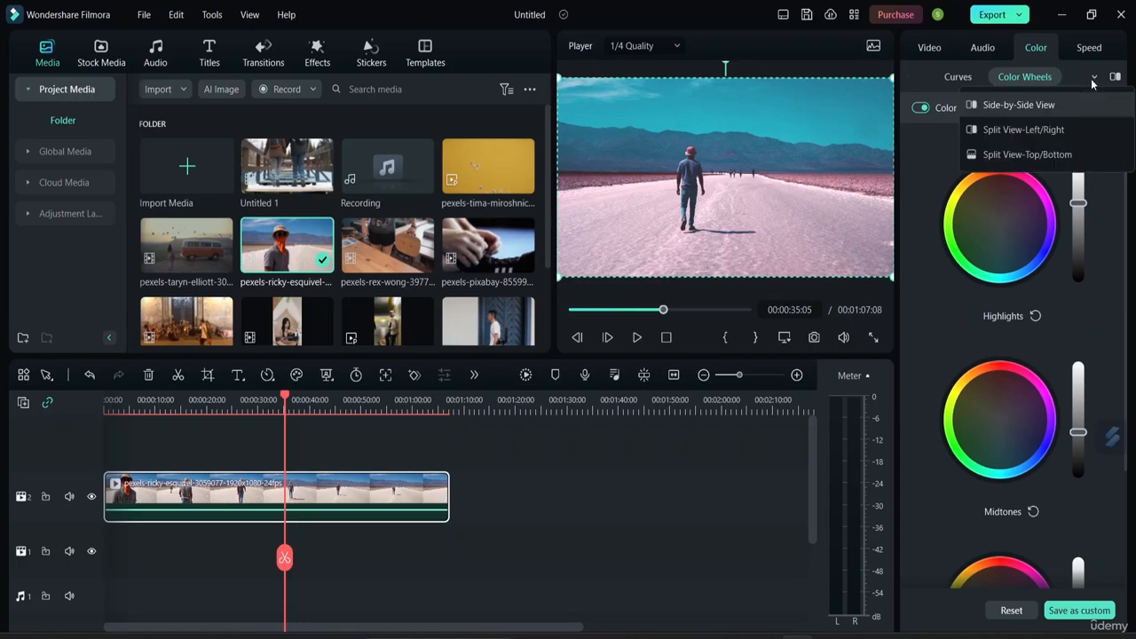
click(995, 106)
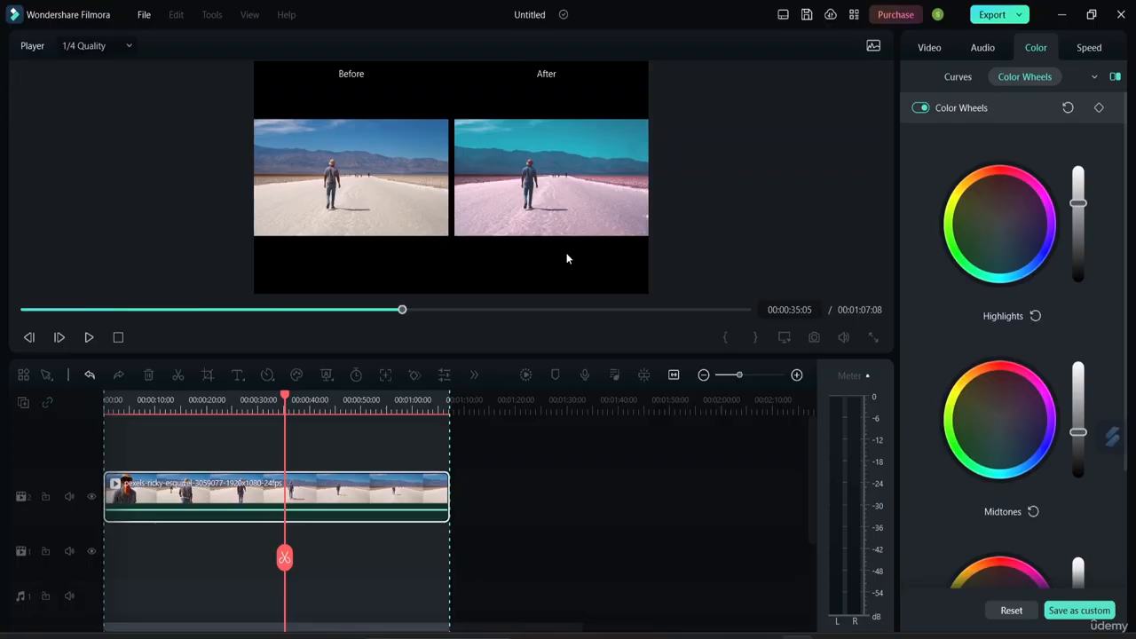
click(1115, 77)
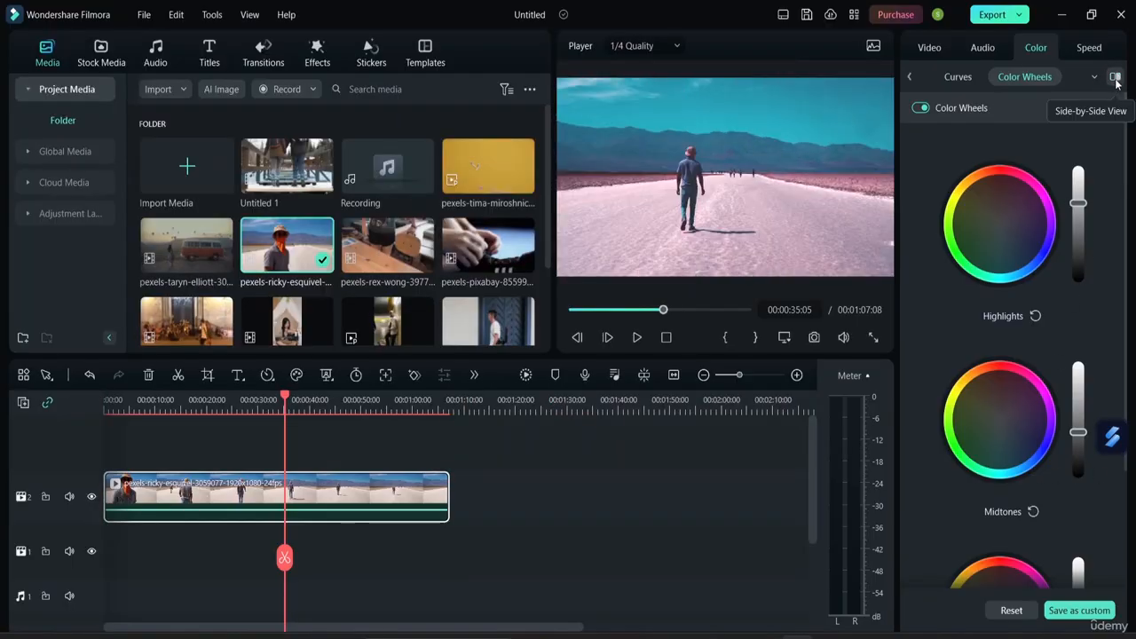
click(1114, 79)
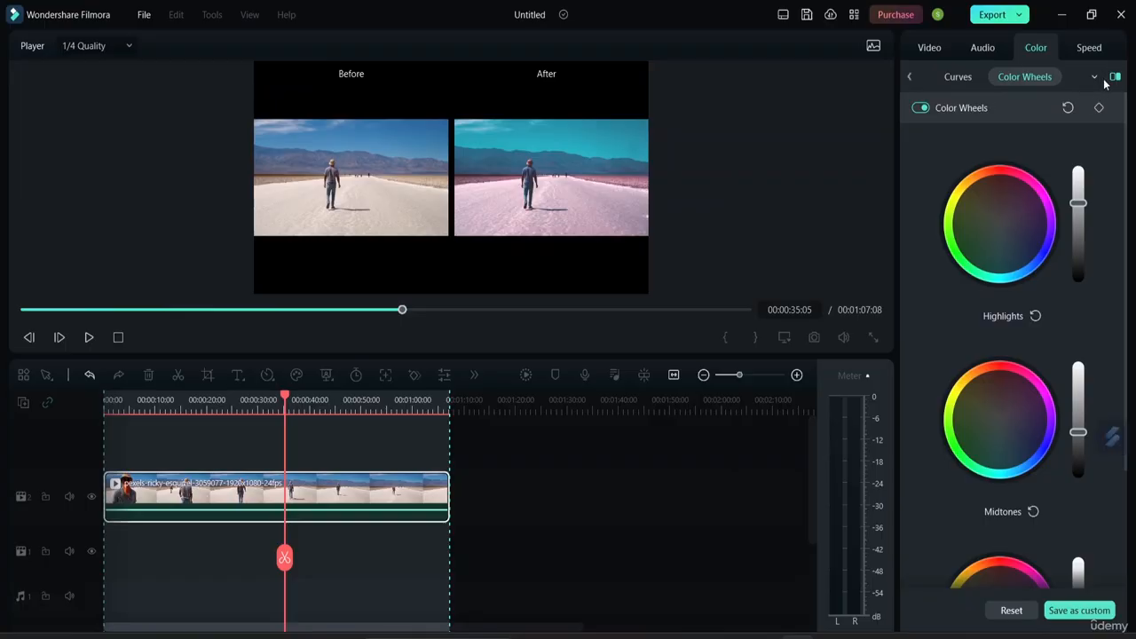
click(1114, 77)
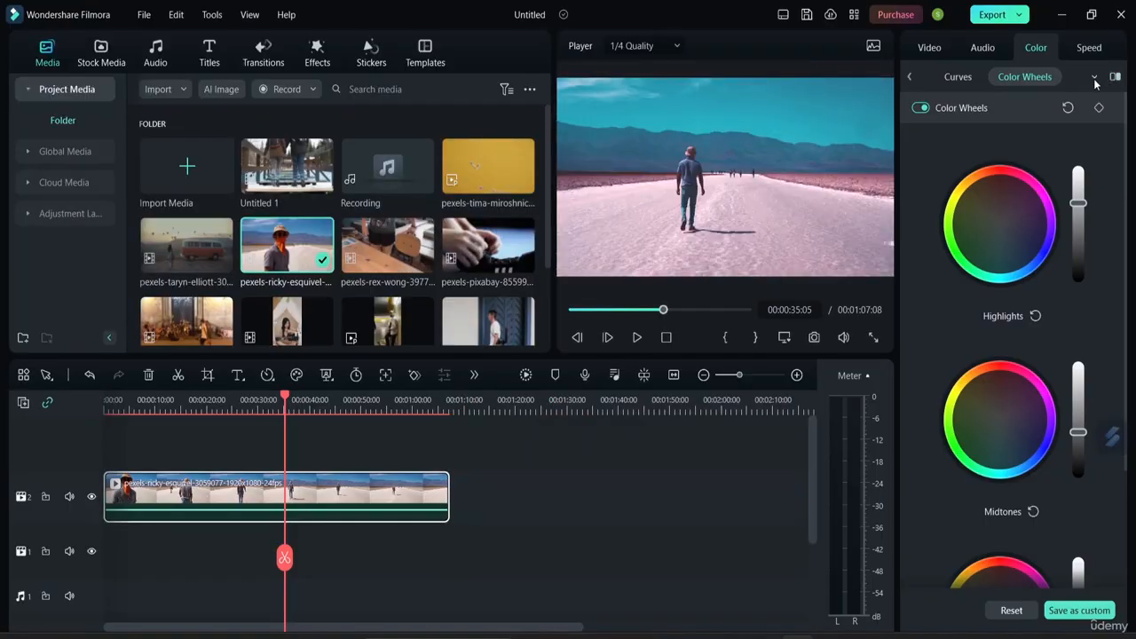
- Compare the original and graded clip in Split View-Left/Right and in Split View-Top/Bottom
mouse_move(1113, 80)
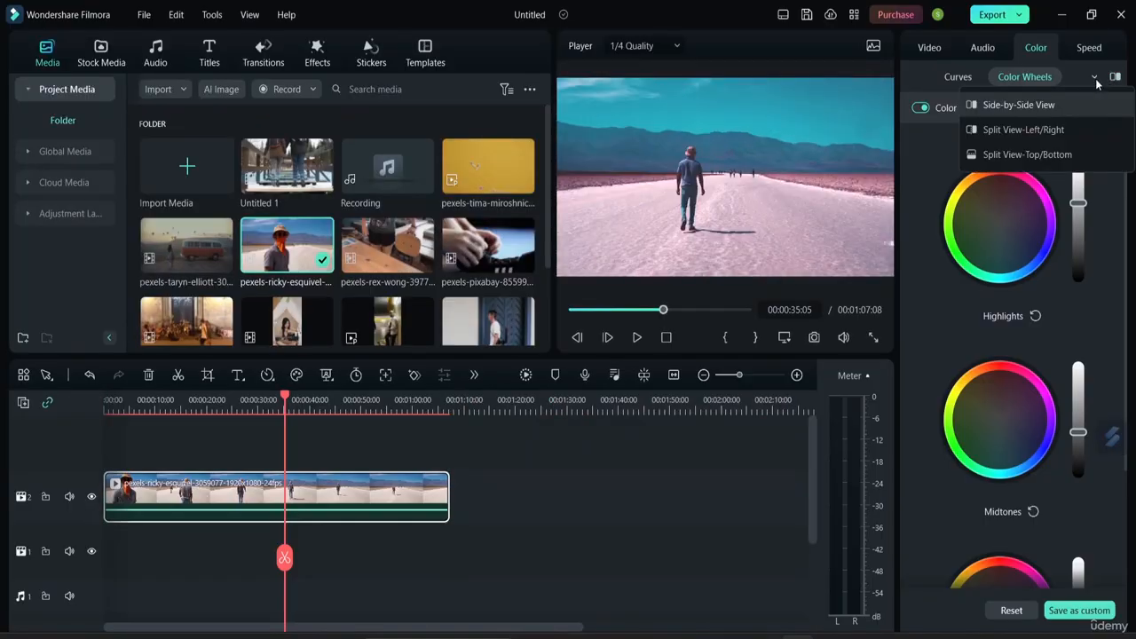
click(1056, 131)
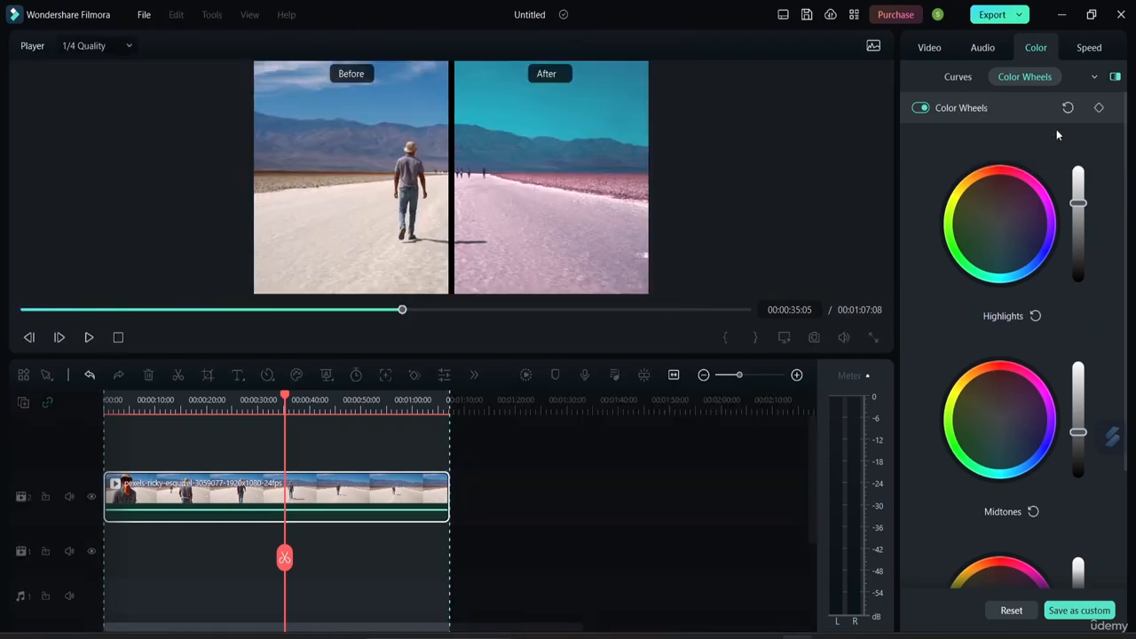
mouse_move(1096, 83)
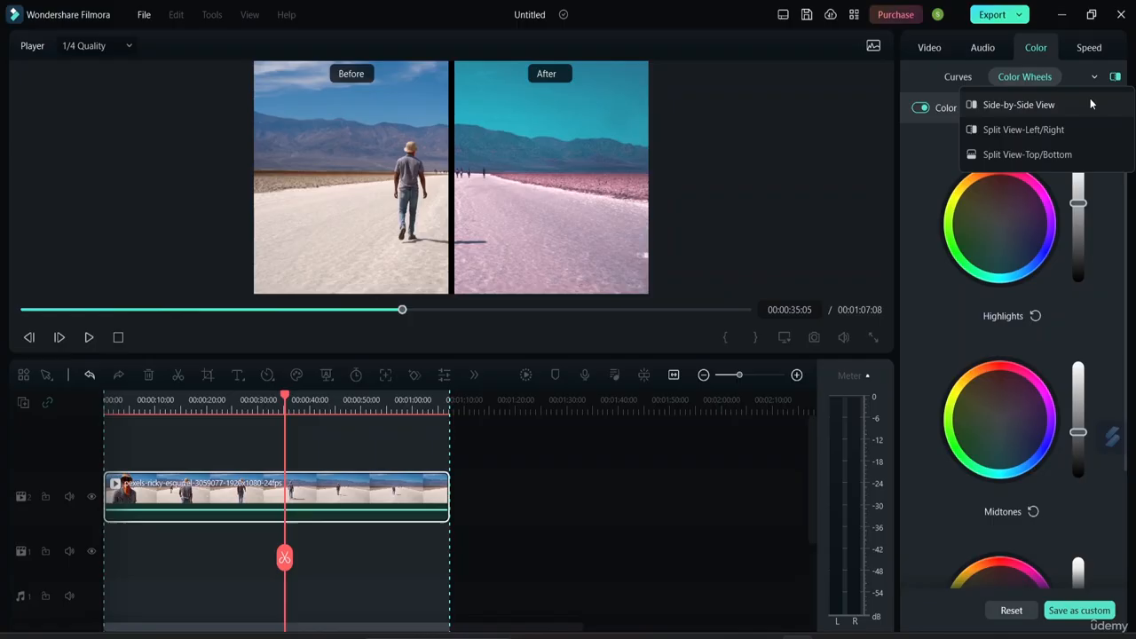
click(1060, 145)
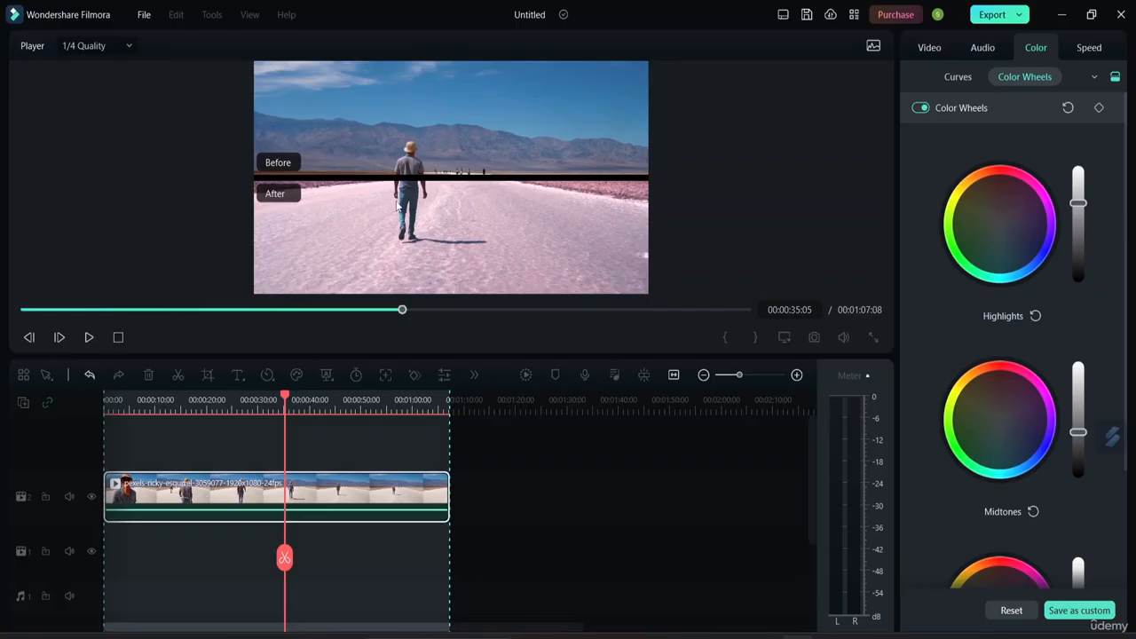
- Return the comparison to Side-by-Side View and review the curves and basic color settings
click(1095, 78)
click(1052, 103)
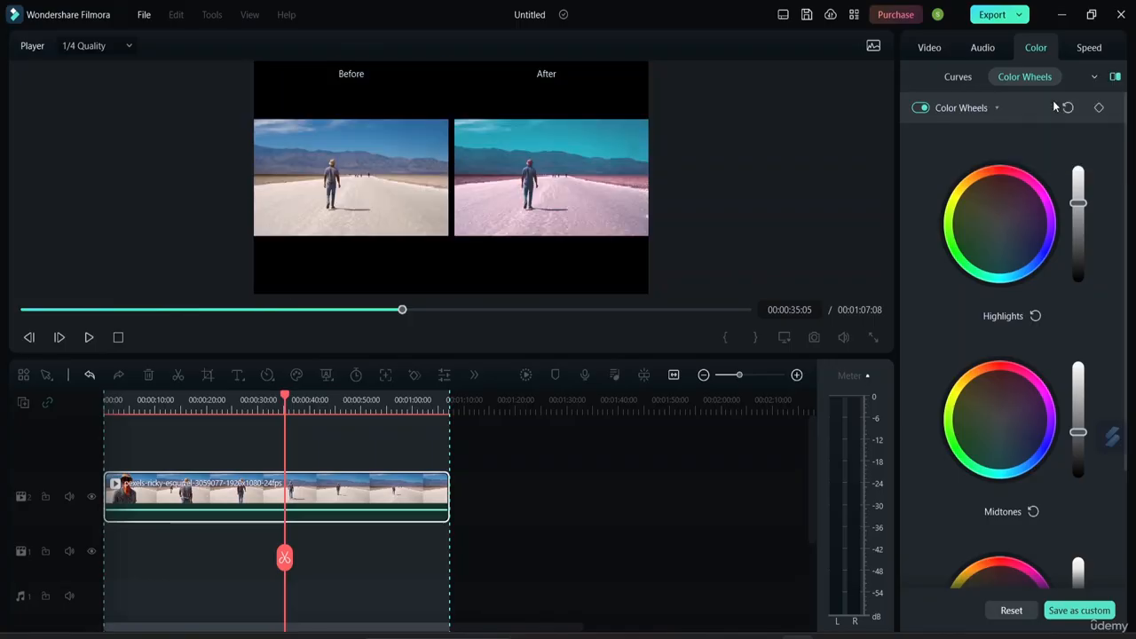
click(1094, 79)
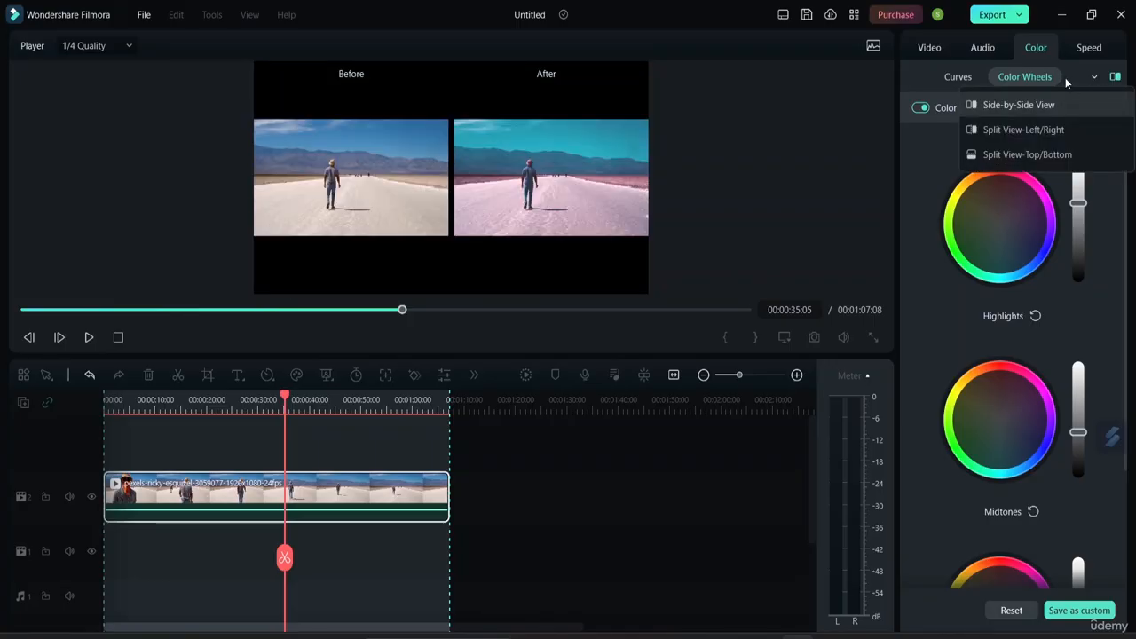
click(959, 77)
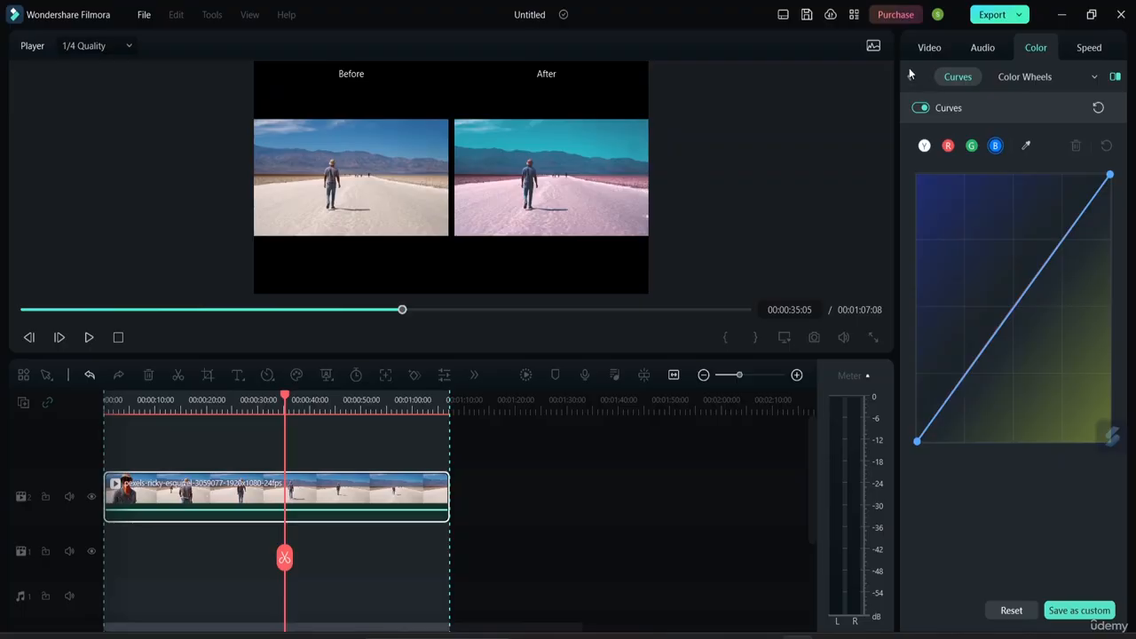
click(908, 75)
click(933, 77)
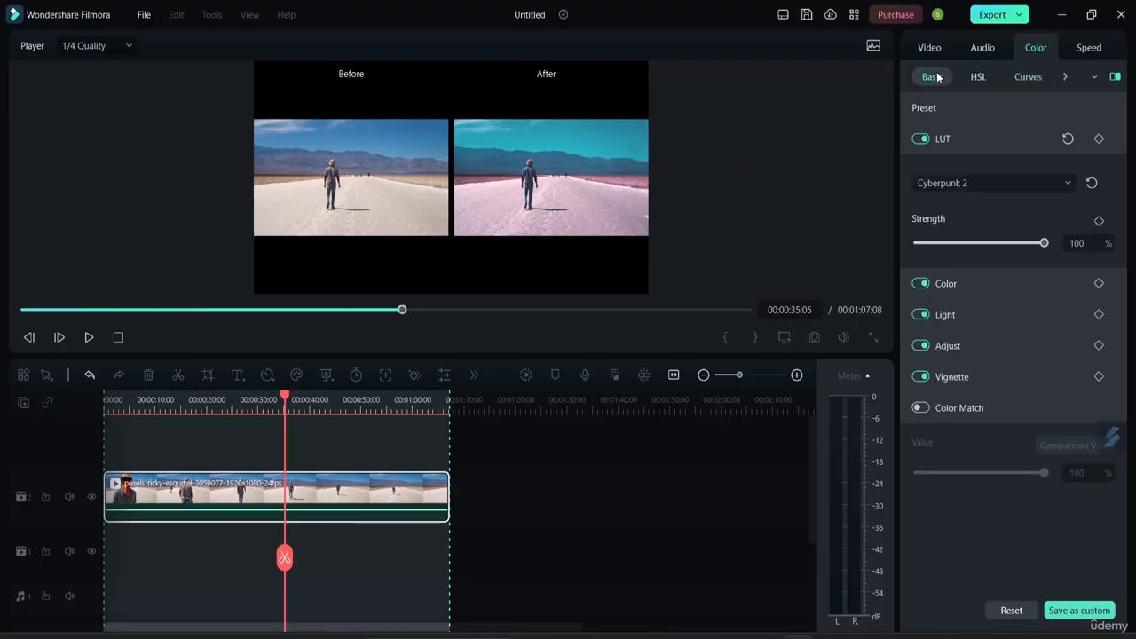